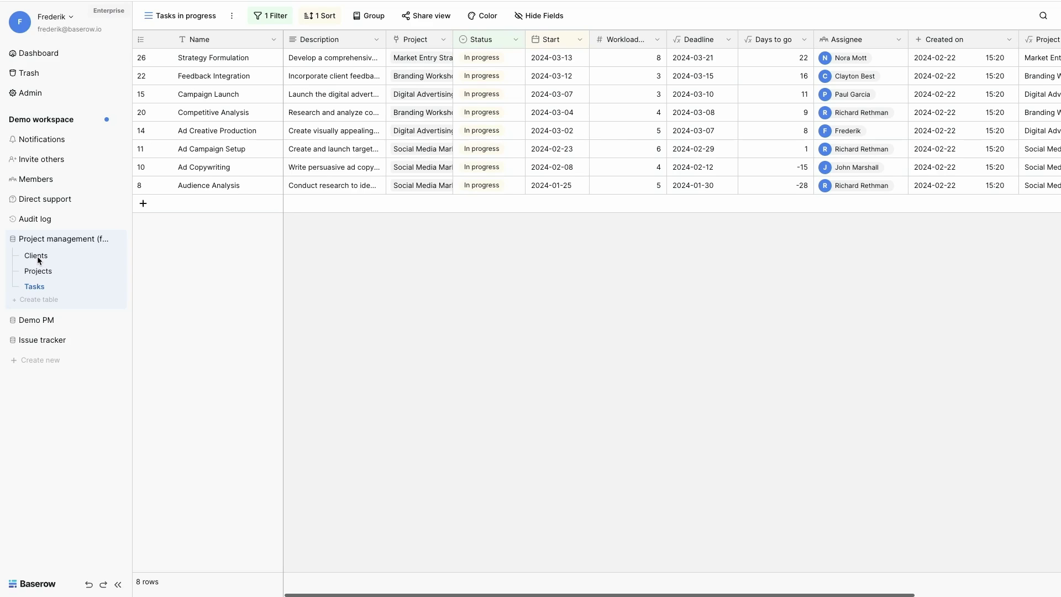
Step: Browse the Clients table, then the Projects table, scrolling across its columns
left_click(38, 257)
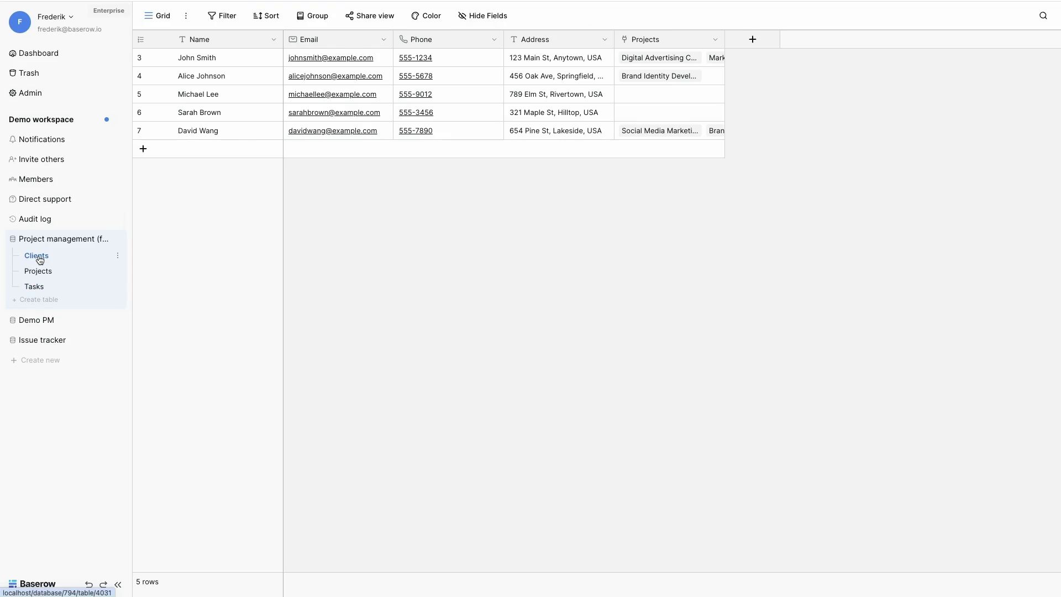
left_click(46, 273)
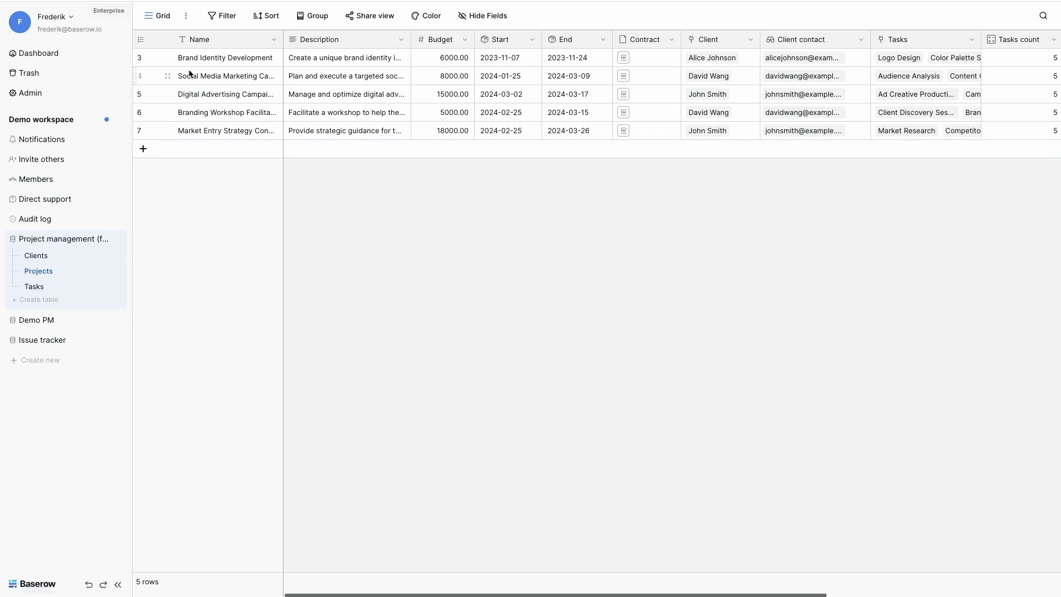
scroll(386, 42, "right", 2)
scroll(387, 42, "right", 4)
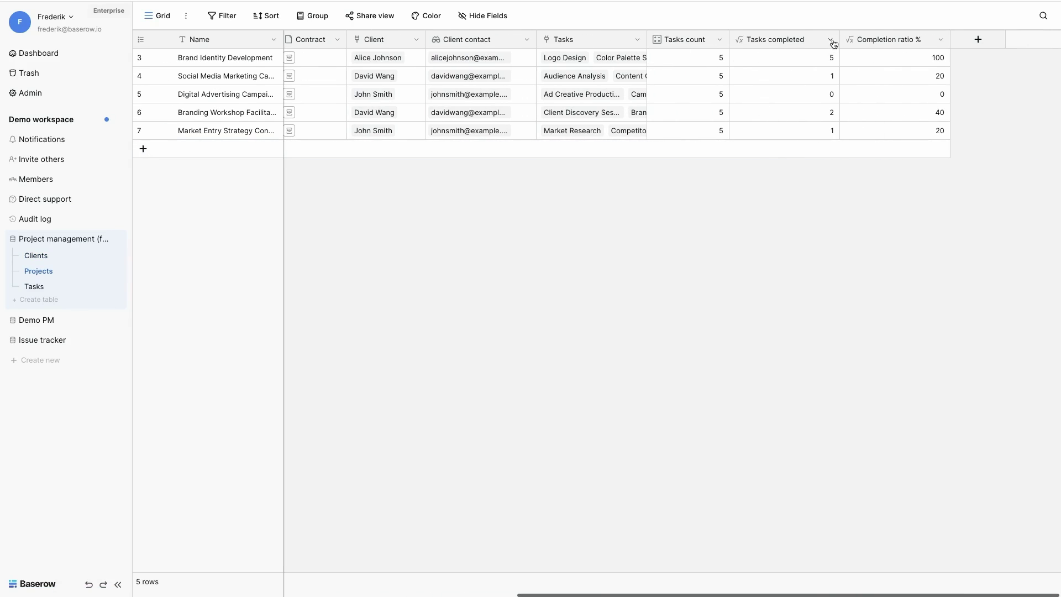
Step: Inspect the Tasks completed field's formula and close its settings without saving
left_click(830, 40)
left_click(794, 79)
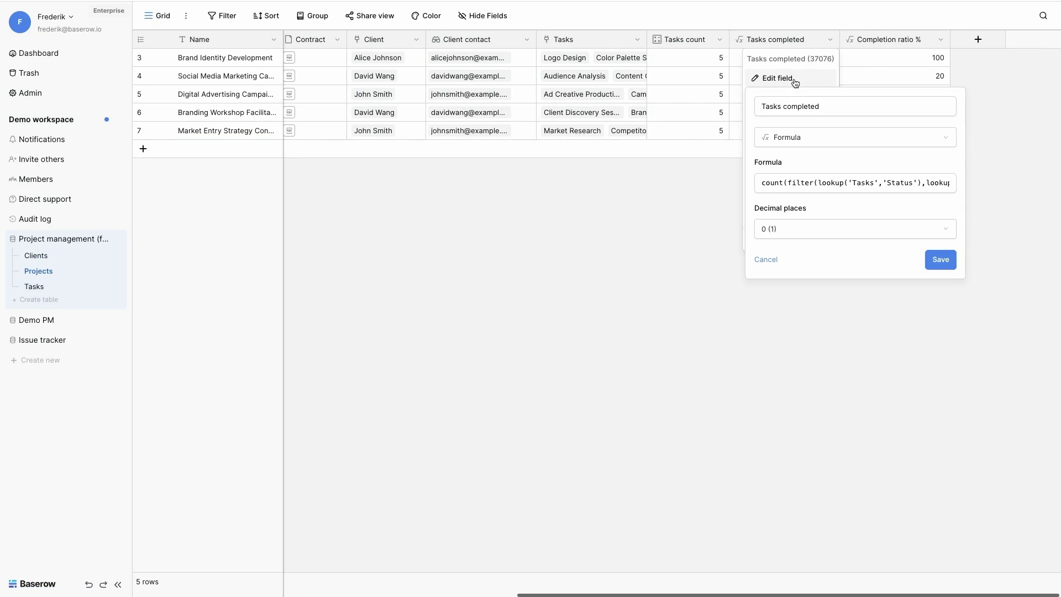
left_click(795, 183)
left_click(635, 247)
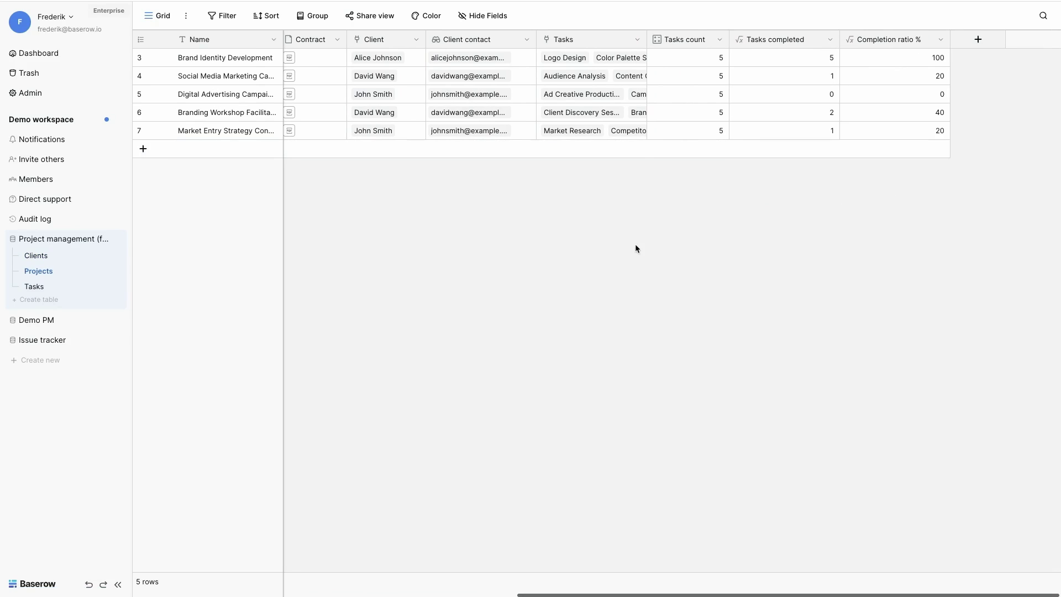
Step: Review the last project's linked tasks, including the Competitor Analysis task details
left_click(567, 131)
left_click(568, 149)
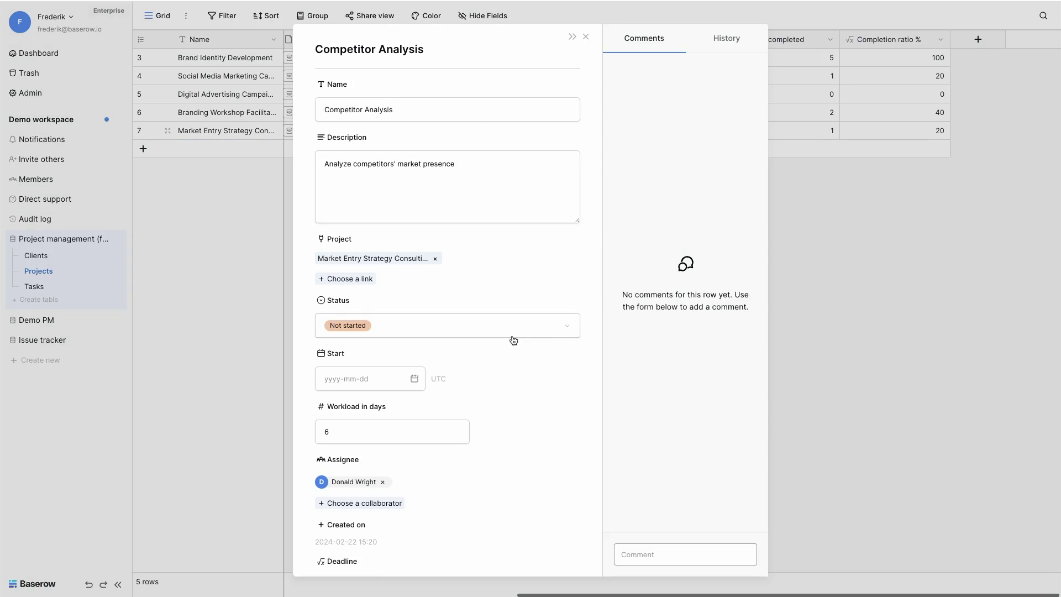
left_click(227, 310)
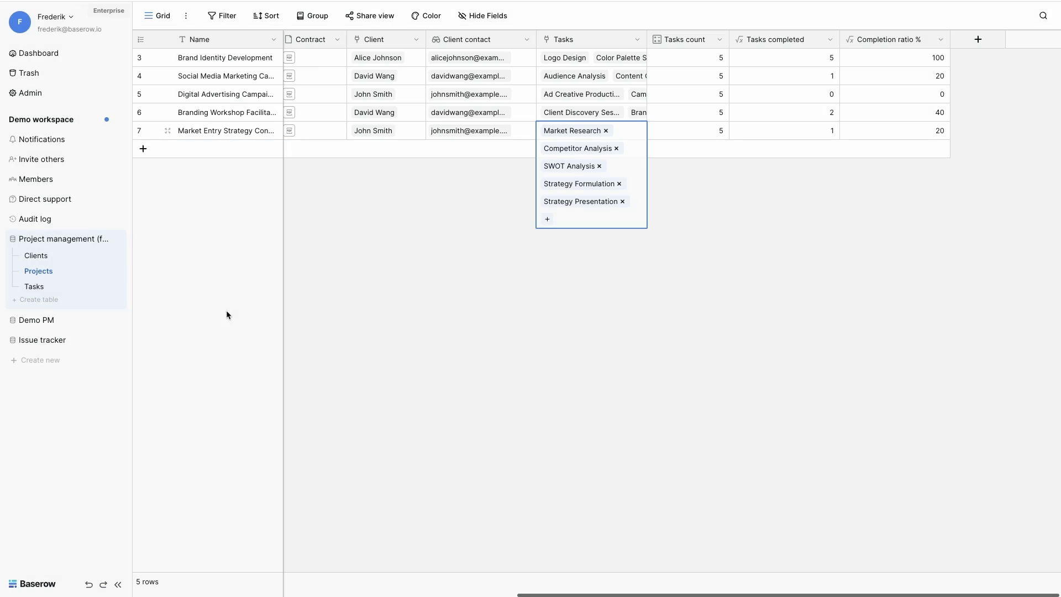
Step: In the Tasks table, check the view's filters and switch to the All tasks view
left_click(35, 287)
left_click(267, 17)
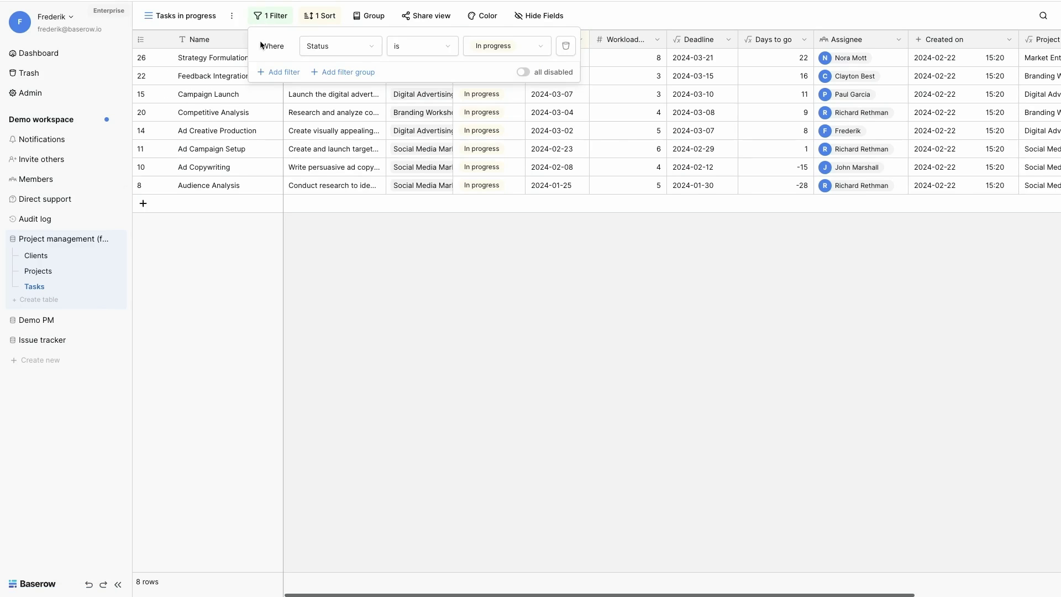
left_click(201, 22)
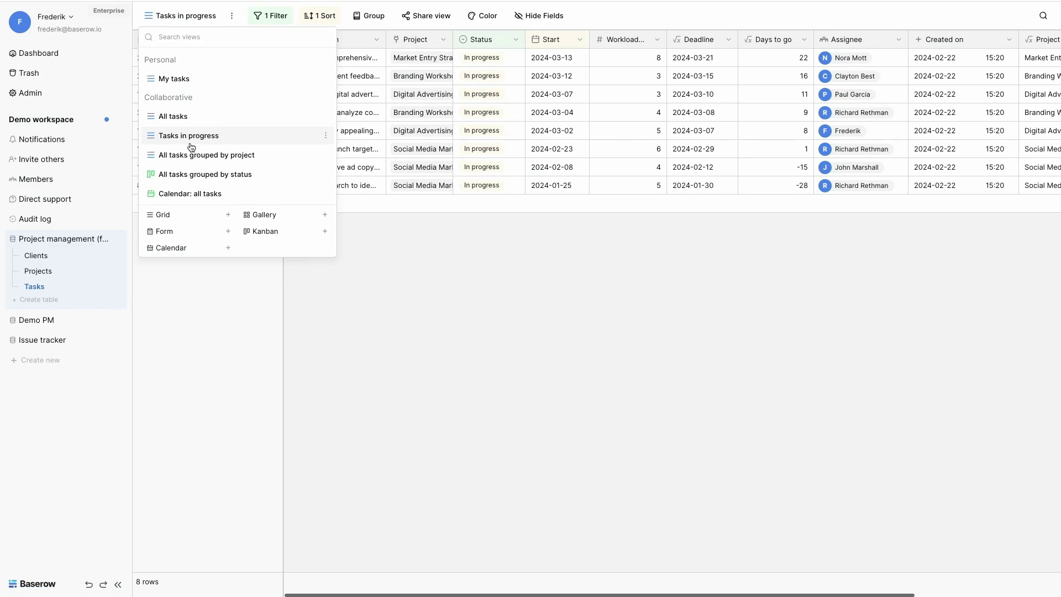
left_click(183, 115)
left_click(168, 16)
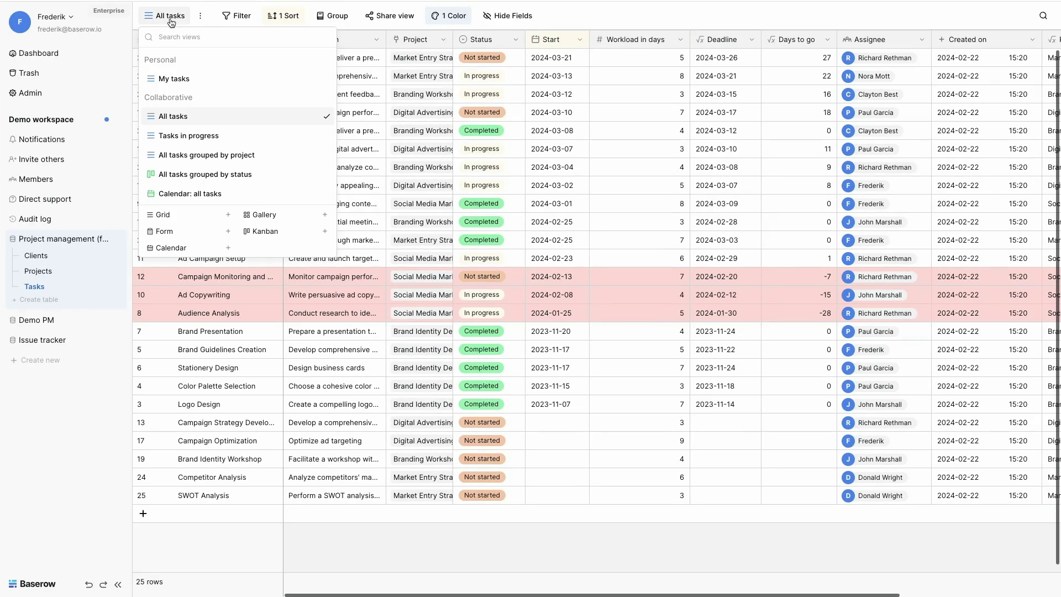
Step: Switch the Tasks table to the 'All tasks grouped by status' kanban board
left_click(181, 174)
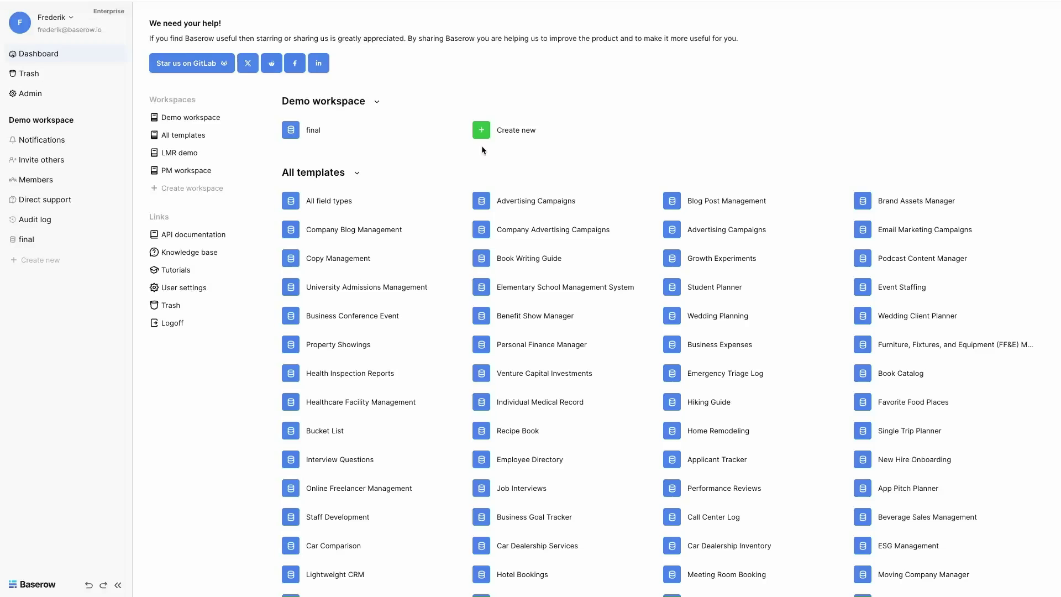
Step: Create a new database named 'Project management'
left_click(503, 133)
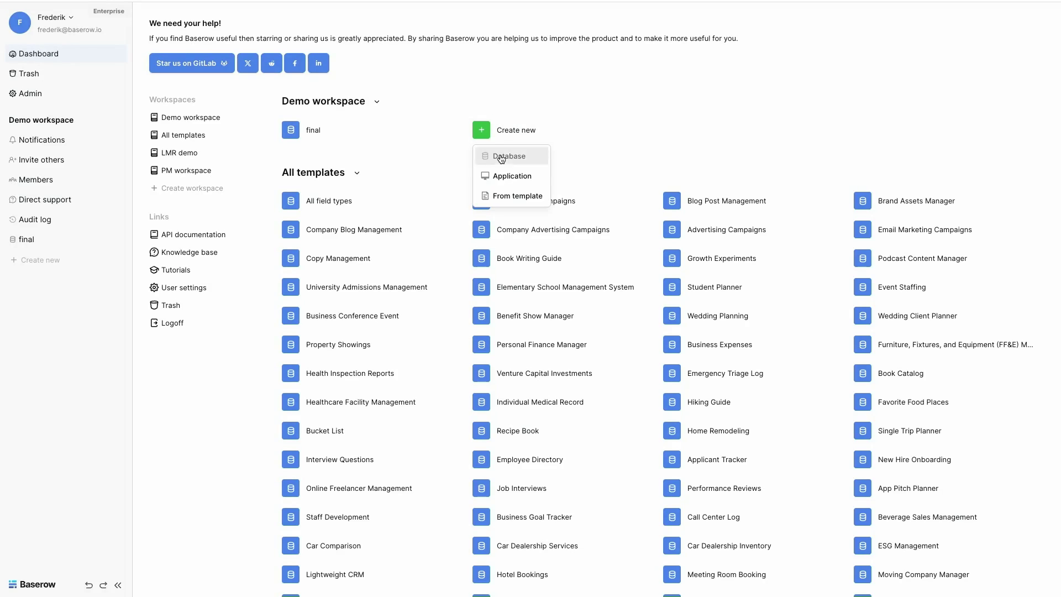
left_click(497, 155)
type("Project management")
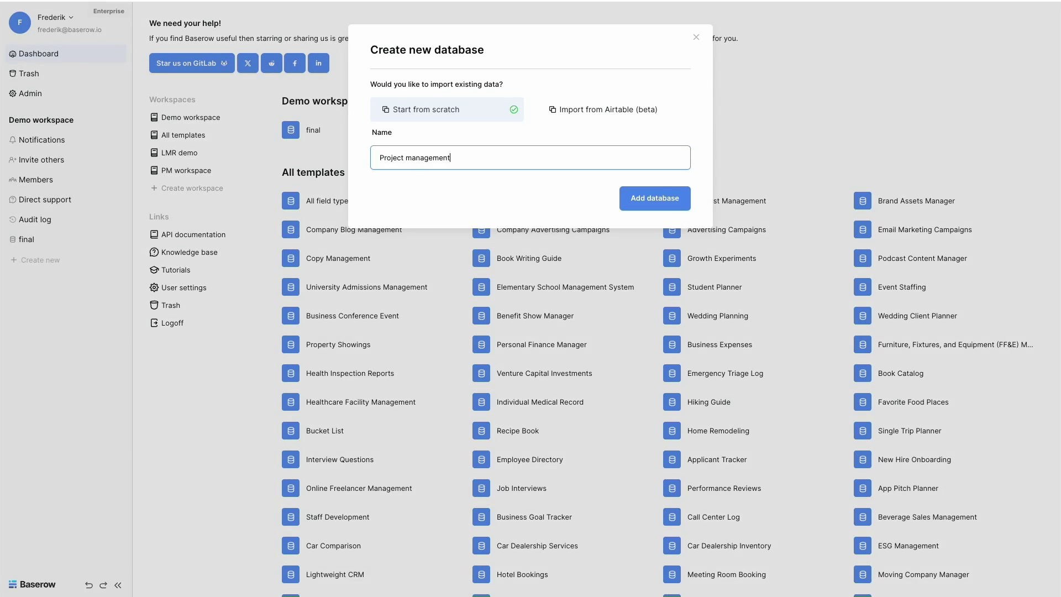
key("Return")
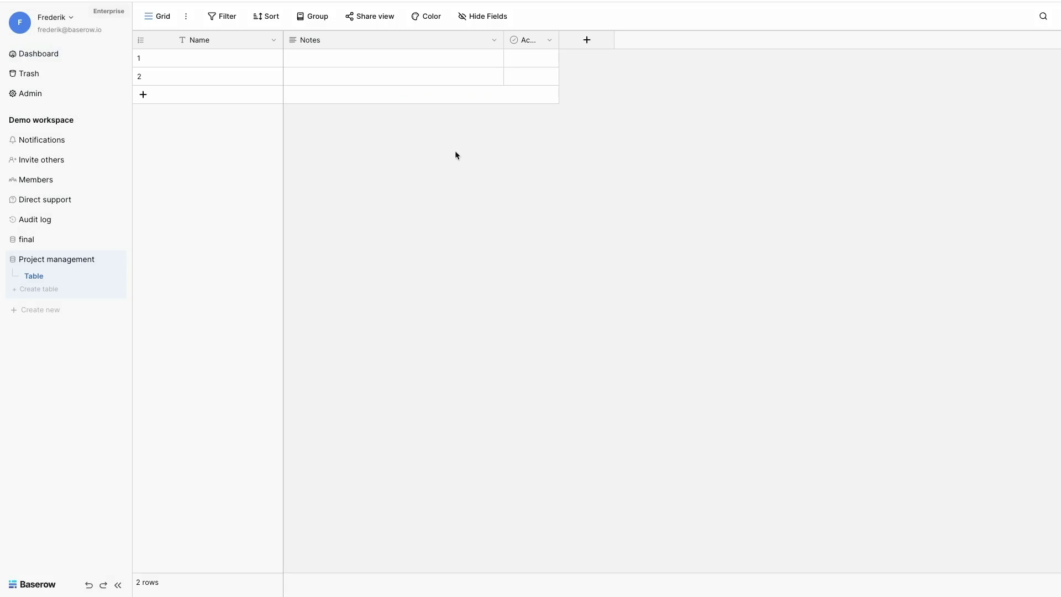
Step: Rename the default table to 'Clients' and delete its Notes and Active fields
left_click(116, 278)
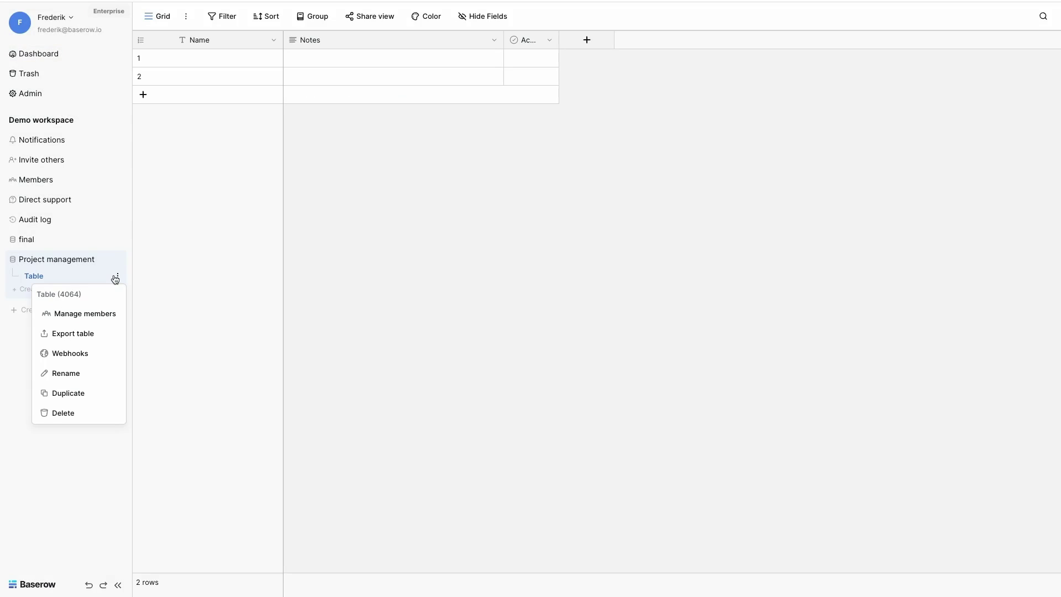
left_click(61, 367)
type("Clients")
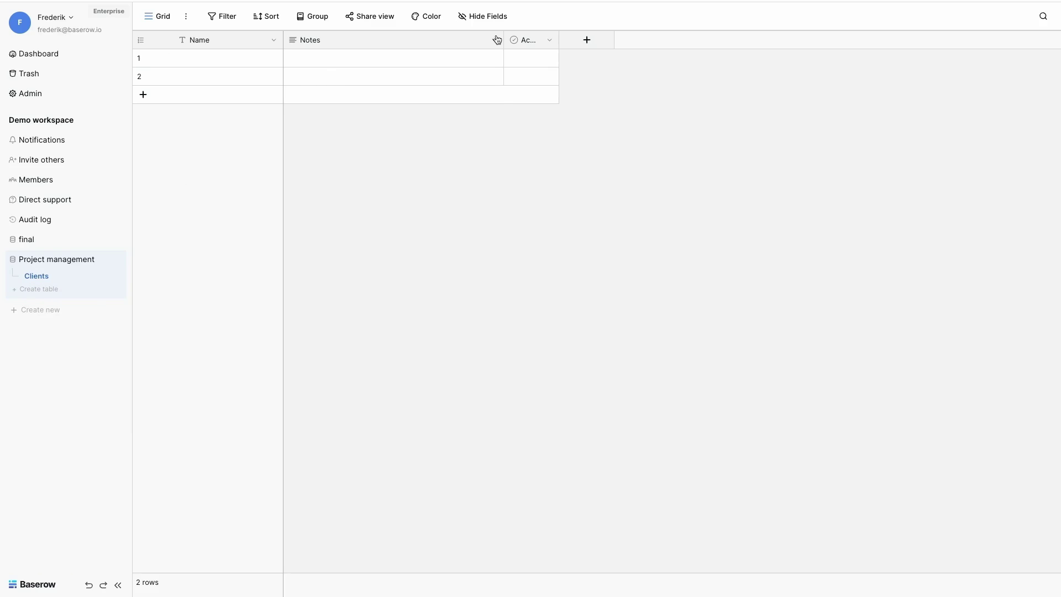
left_click(494, 40)
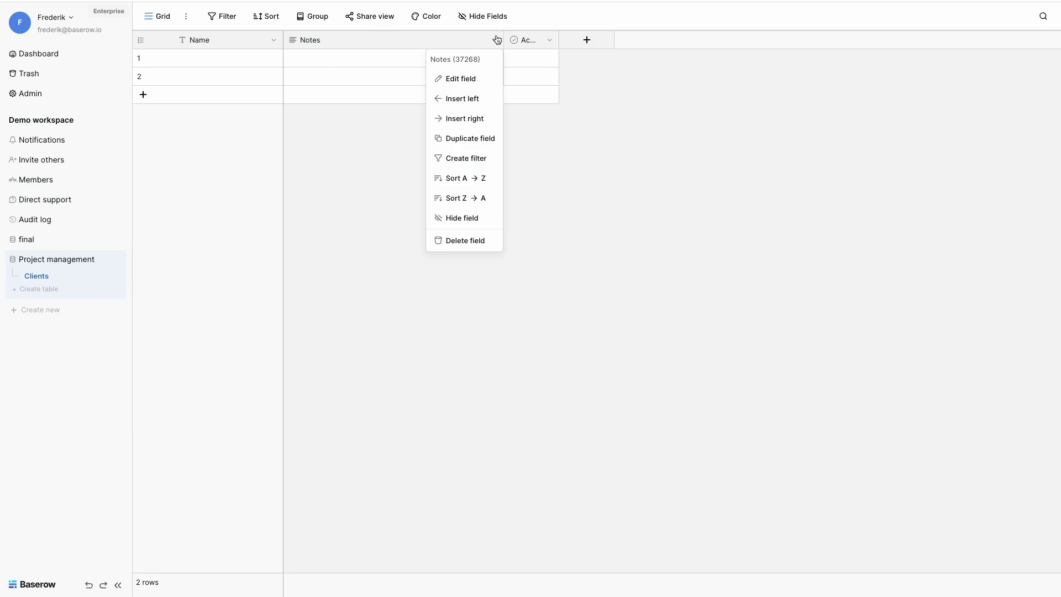
left_click(456, 238)
left_click(328, 40)
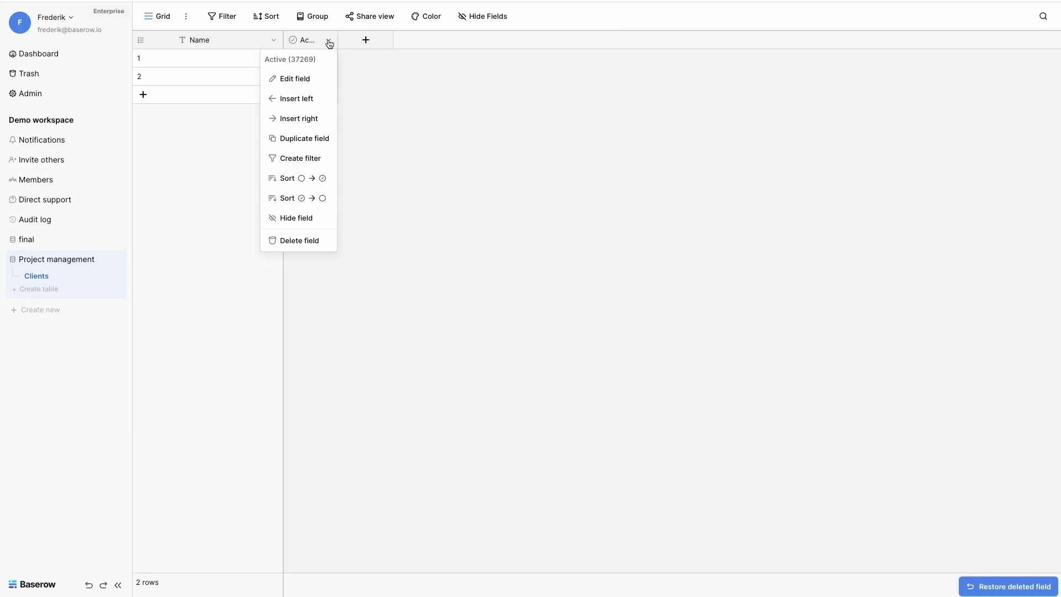
left_click(308, 240)
Step: Add Email, Phone number and single-line text Address fields to Clients
left_click(310, 40)
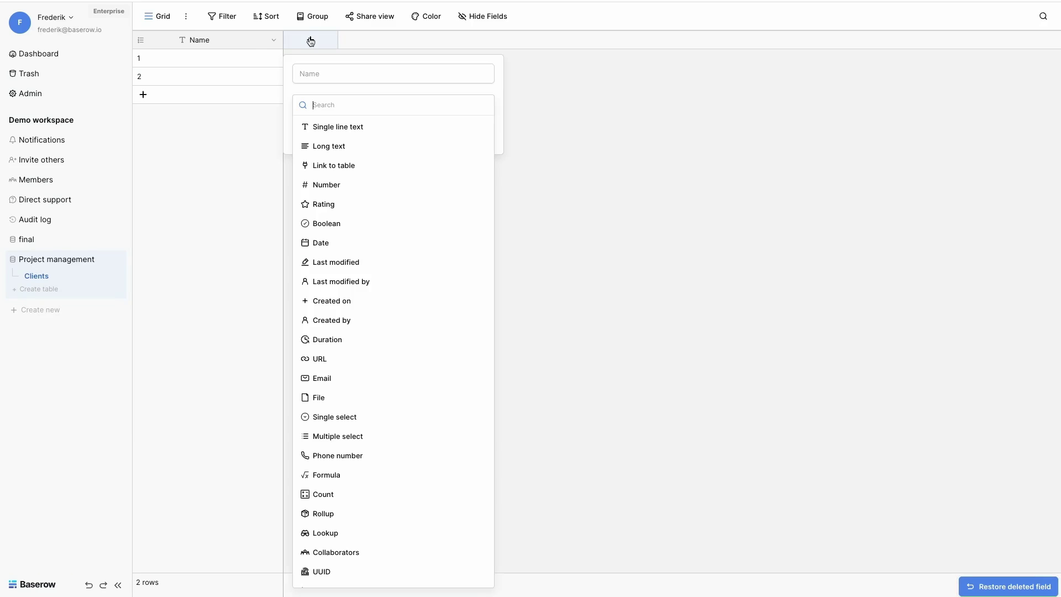
left_click(330, 380)
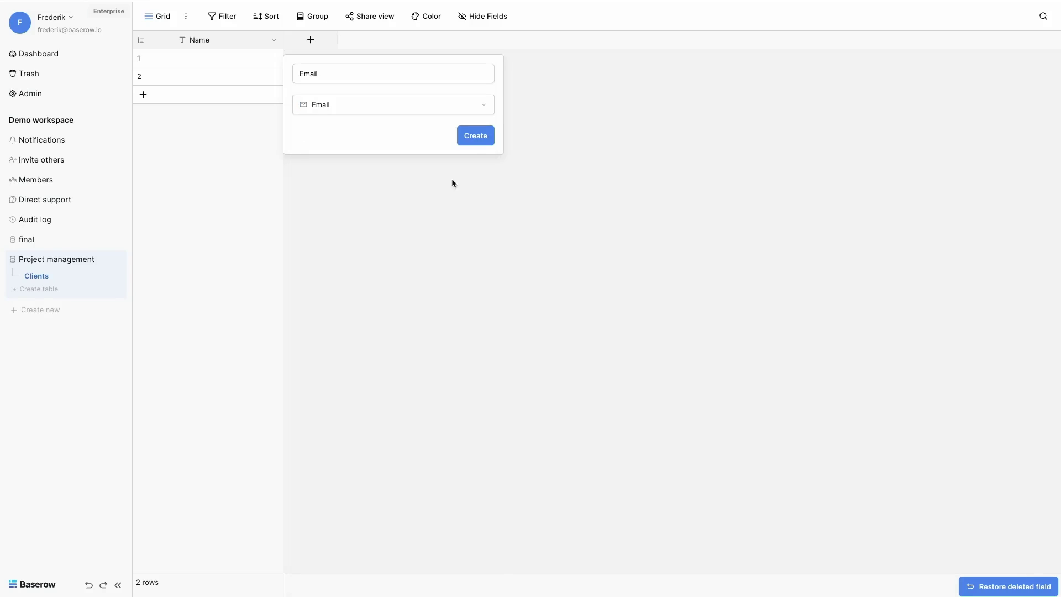
left_click(475, 135)
left_click(419, 40)
left_click(482, 455)
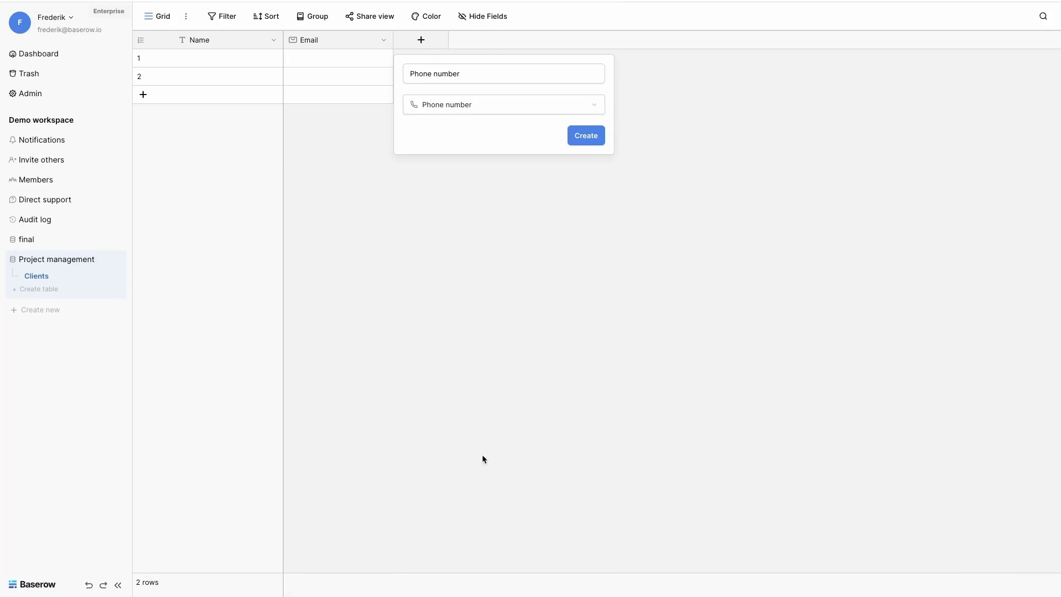
left_click(588, 137)
left_click(533, 42)
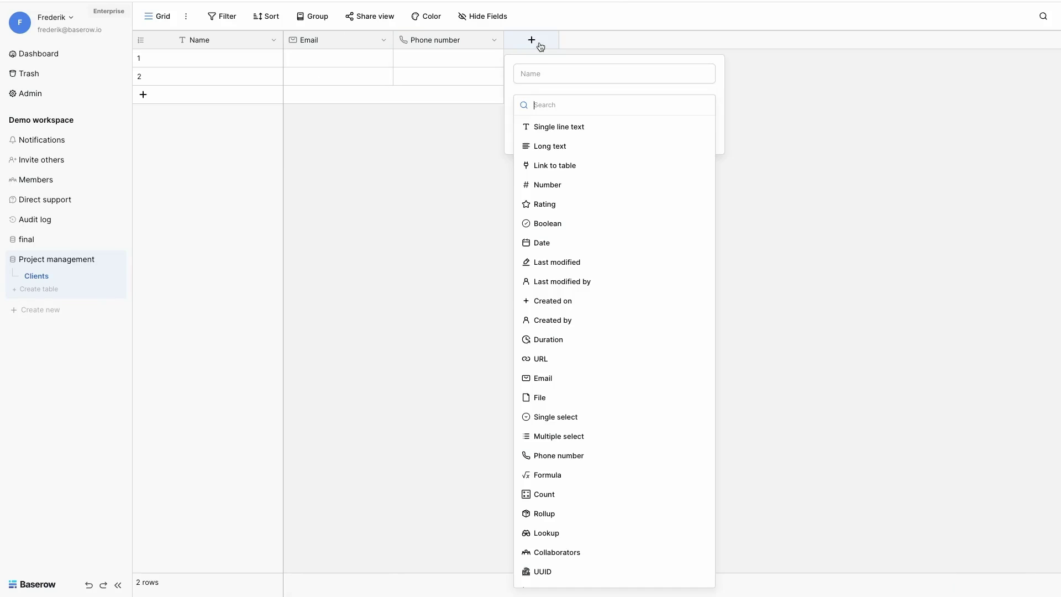
left_click(561, 125)
triple_click(583, 81)
type("Address")
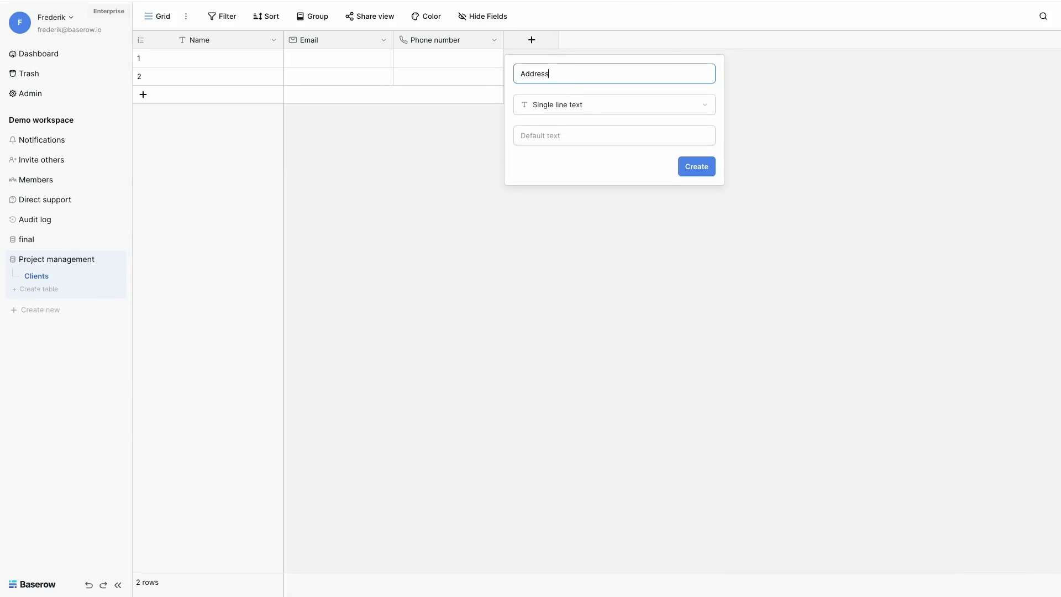
key("Return")
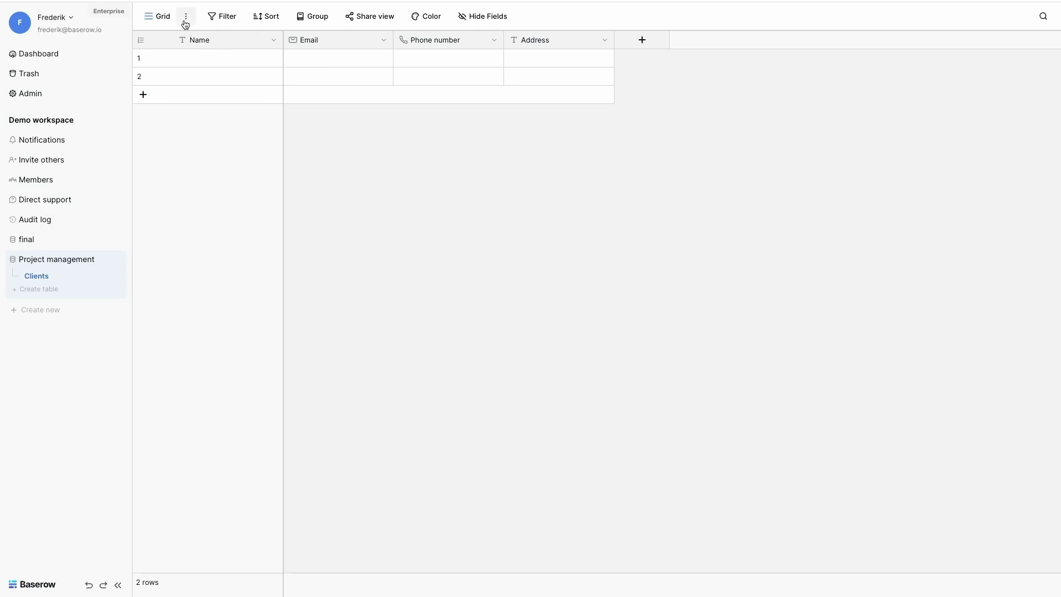
Step: Import clients.csv into Clients, mapping the Phone column to the Phone number field
left_click(186, 17)
left_click(200, 82)
left_click(343, 114)
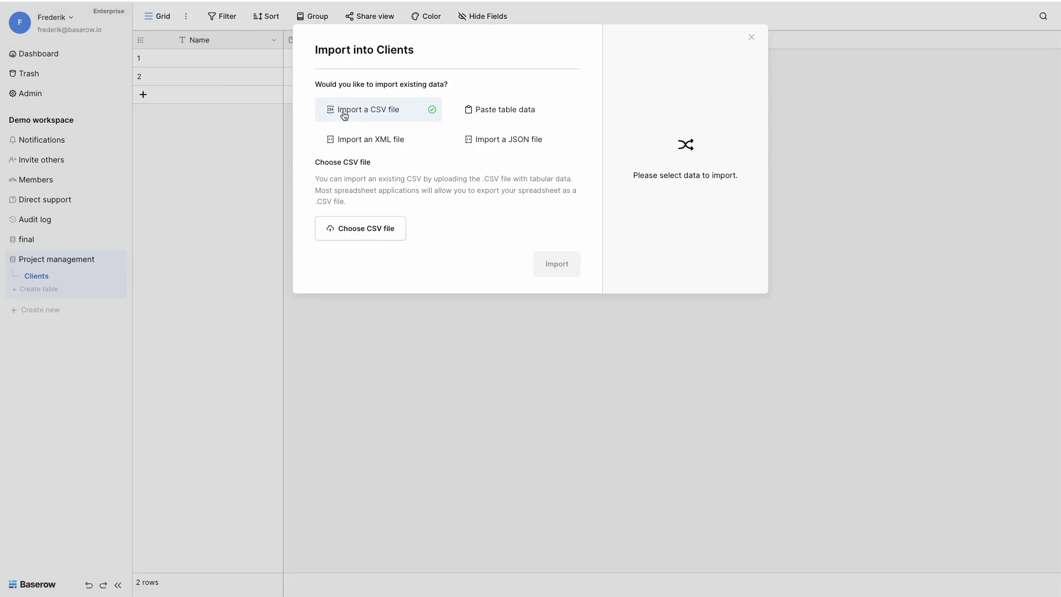
left_click(375, 230)
left_click(426, 241)
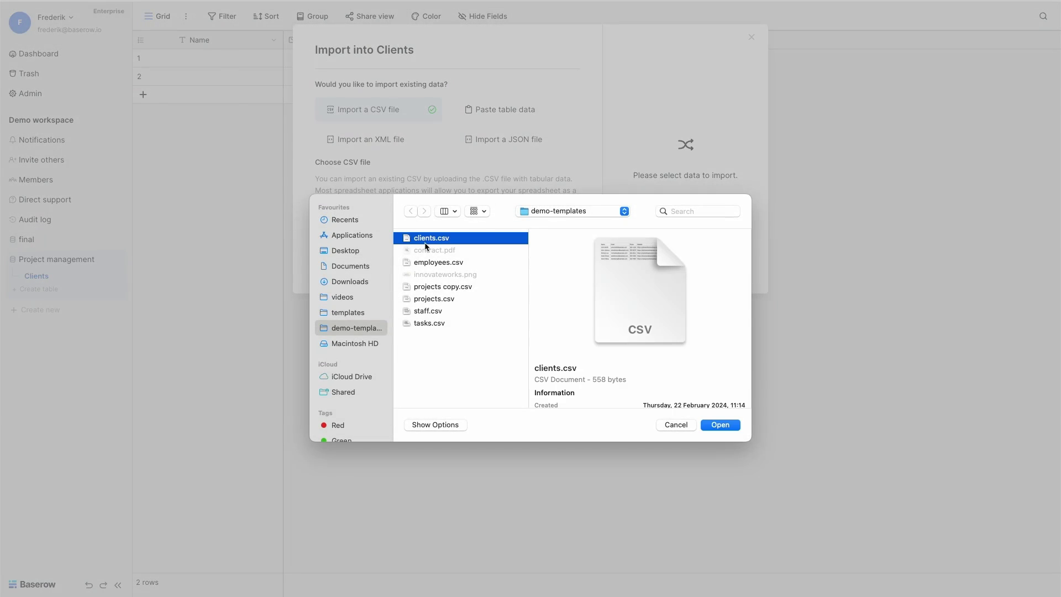
left_click(719, 426)
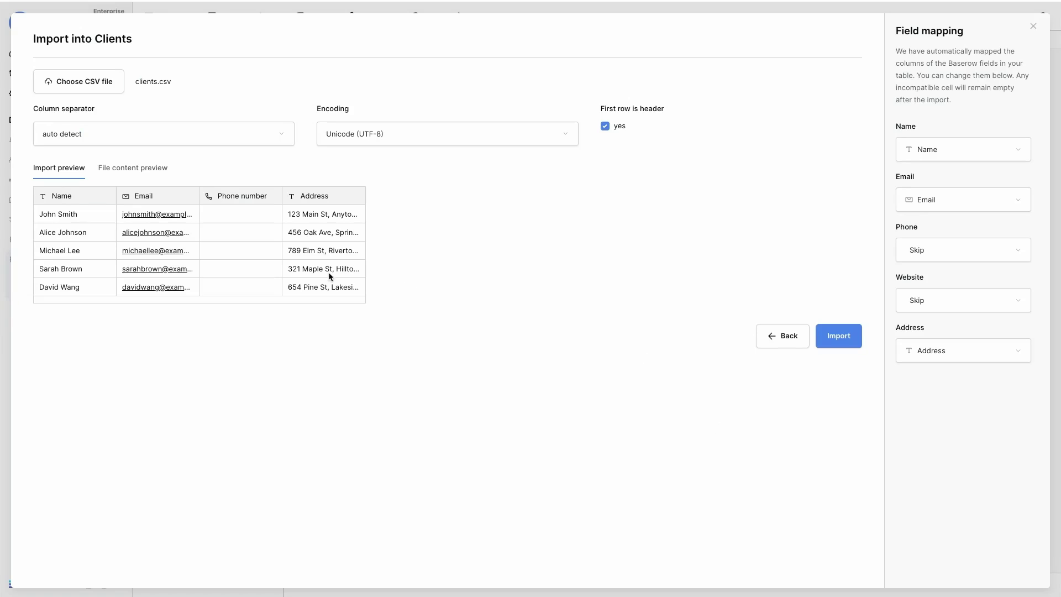
left_click(922, 251)
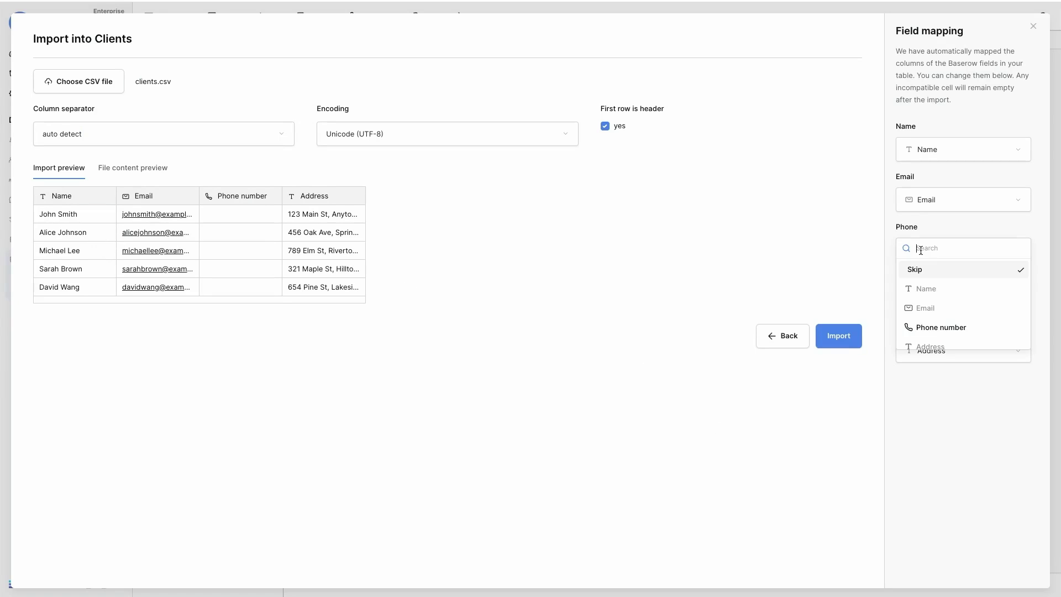
left_click(931, 326)
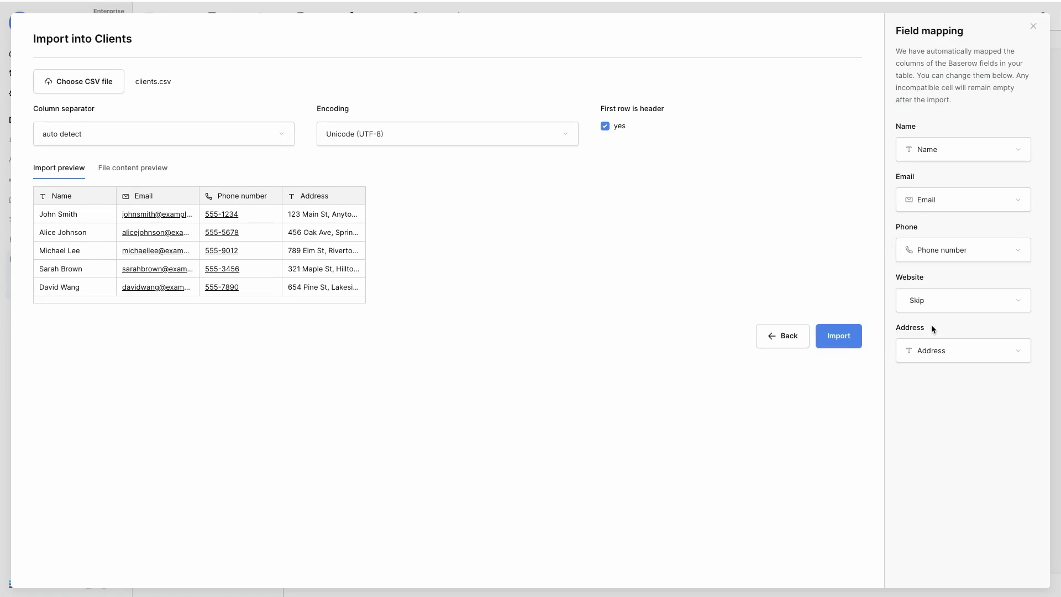
left_click(838, 338)
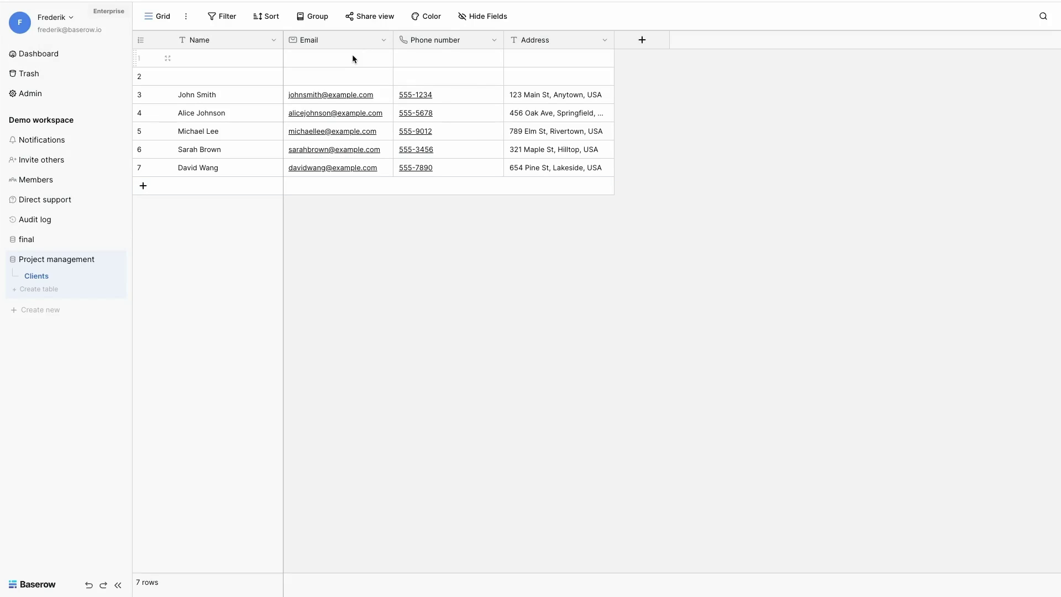
Step: Delete the two empty rows at the top of the Clients table
left_click(353, 55)
key("shift+Down")
right_click(352, 56)
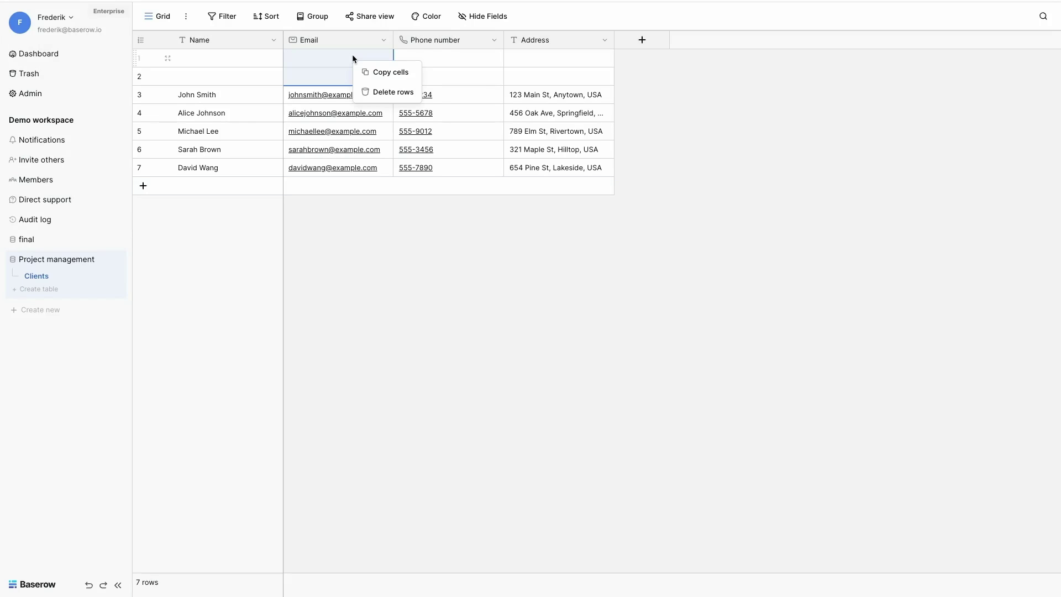
left_click(386, 92)
Step: Create a 'Projects' table and rename its Notes field to 'Description'
left_click(33, 291)
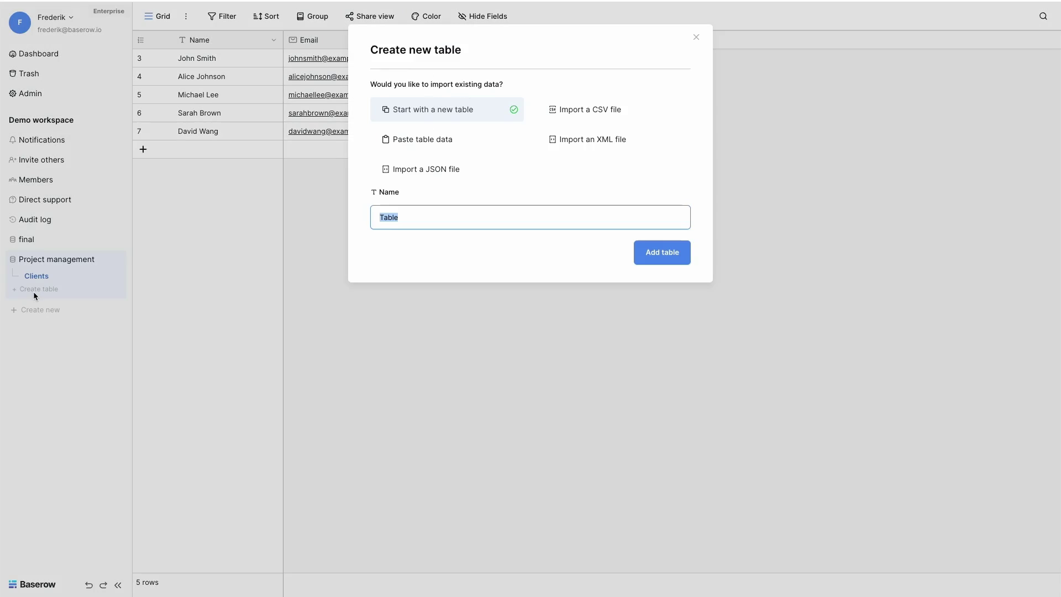
type("Projects")
key("Return")
left_click(491, 42)
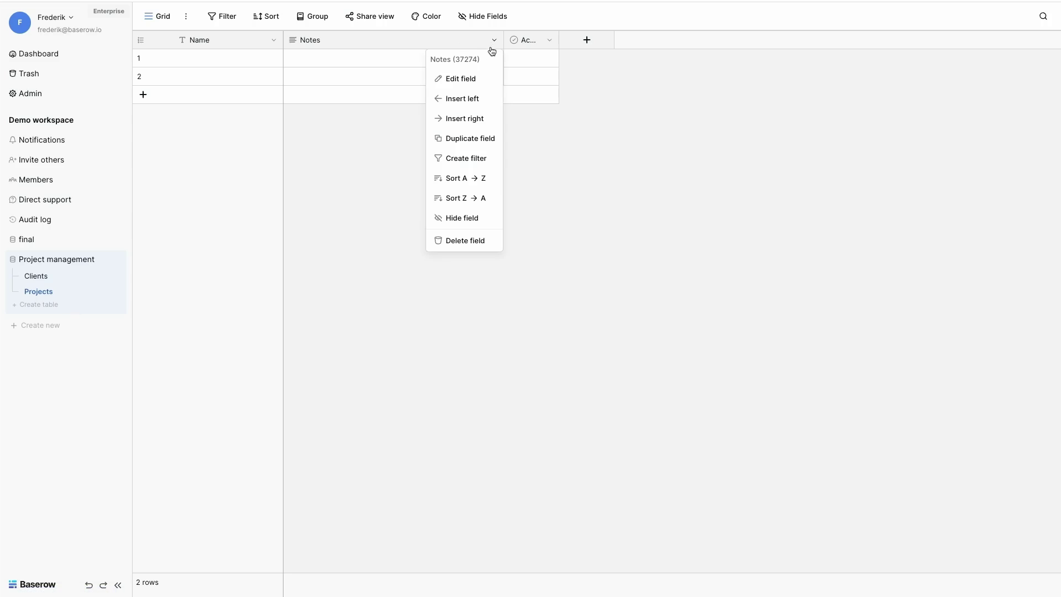
left_click(469, 79)
type("Description")
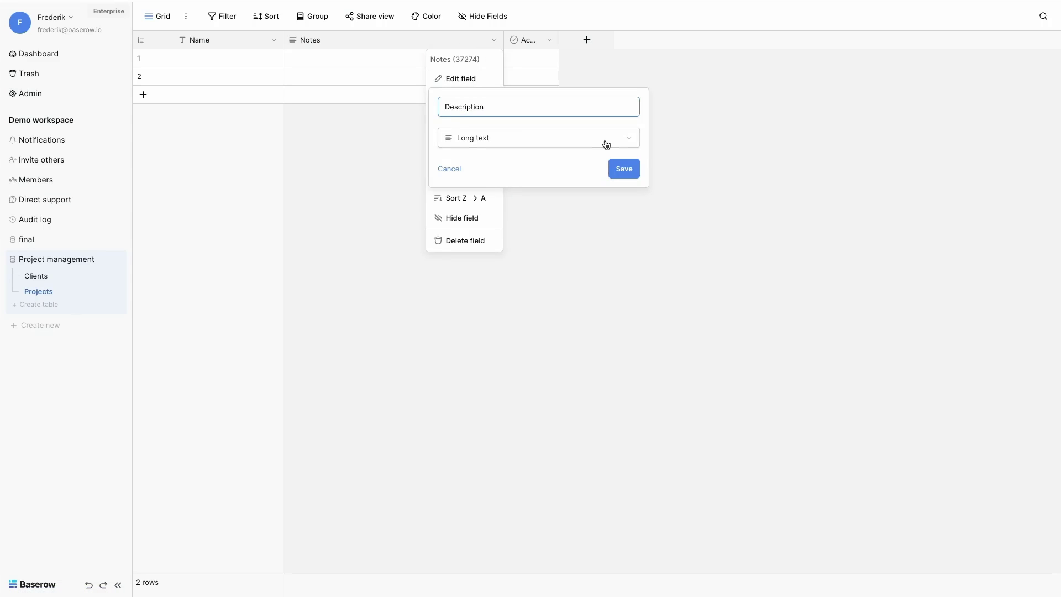
left_click(623, 169)
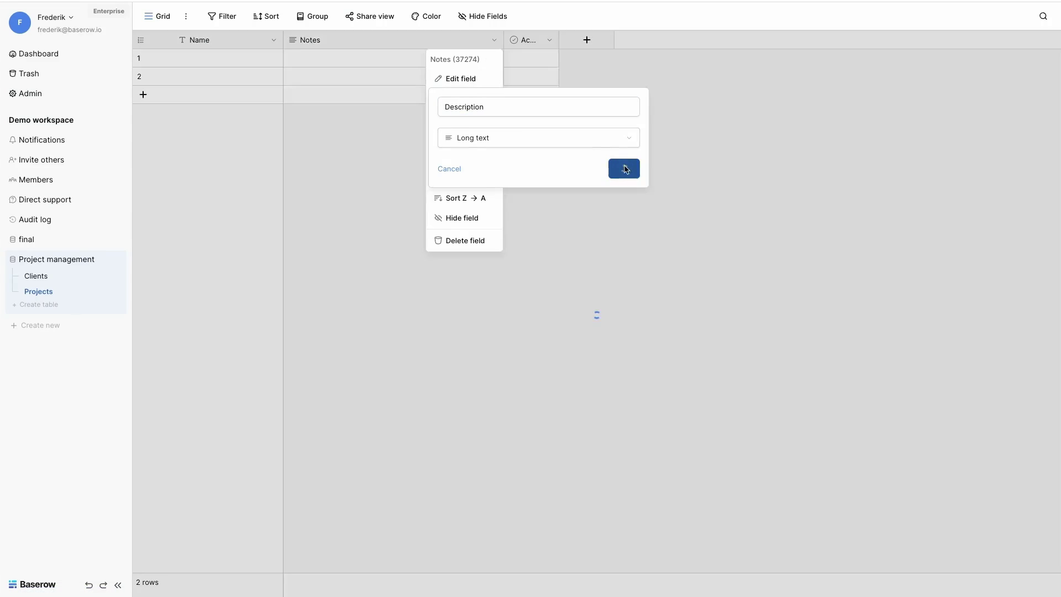
Step: Turn the Active field into a 'Budget' number field with 0 decimal places
left_click(549, 40)
left_click(530, 86)
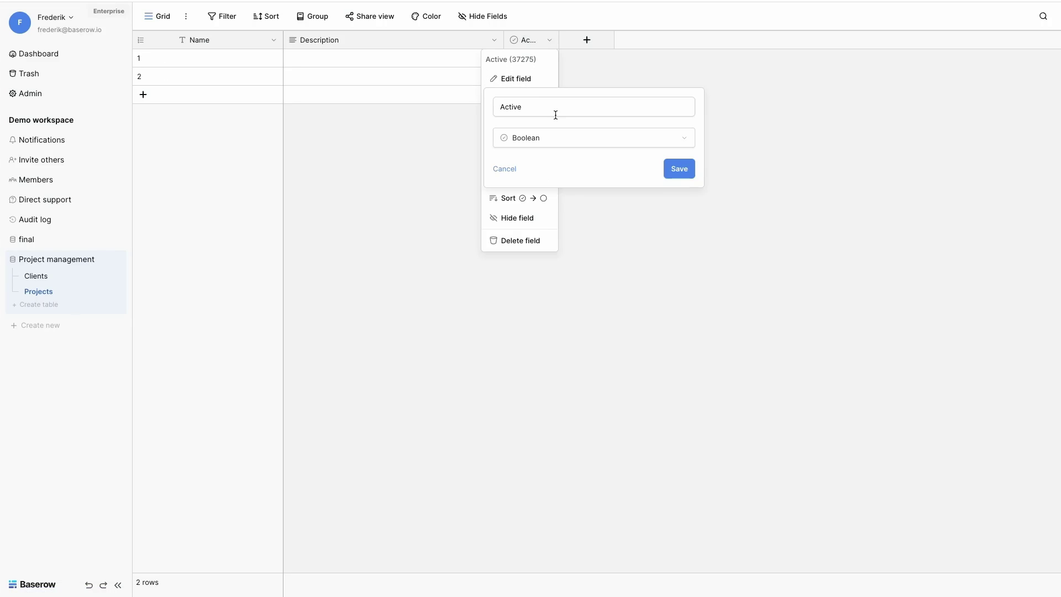
type("Bduget")
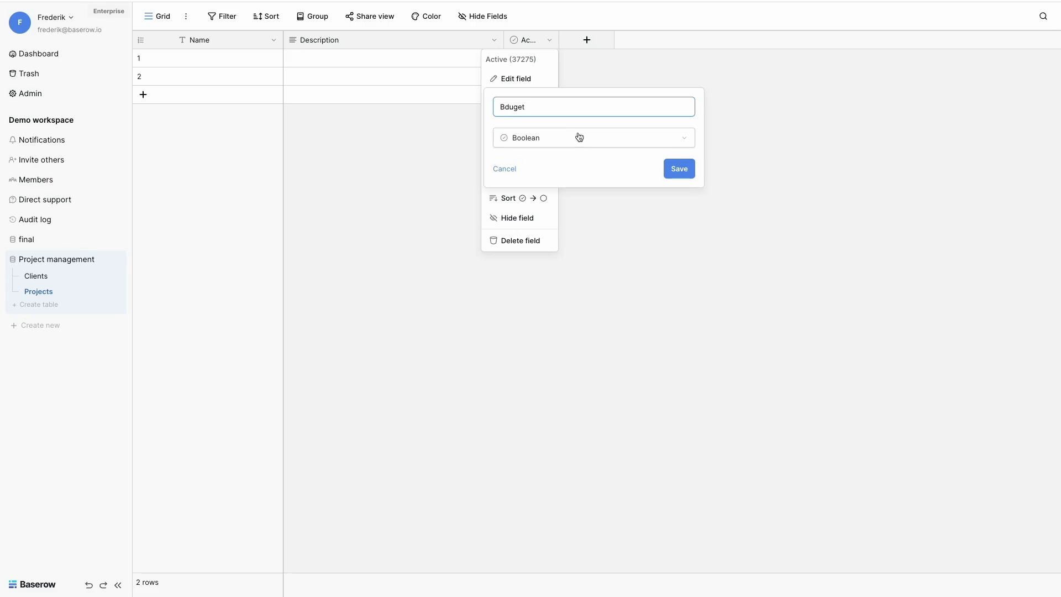
key("BackSpace")
key("BackSpace")
key("BackSpace")
key("BackSpace")
key("BackSpace")
type("udget")
left_click(579, 145)
left_click(542, 217)
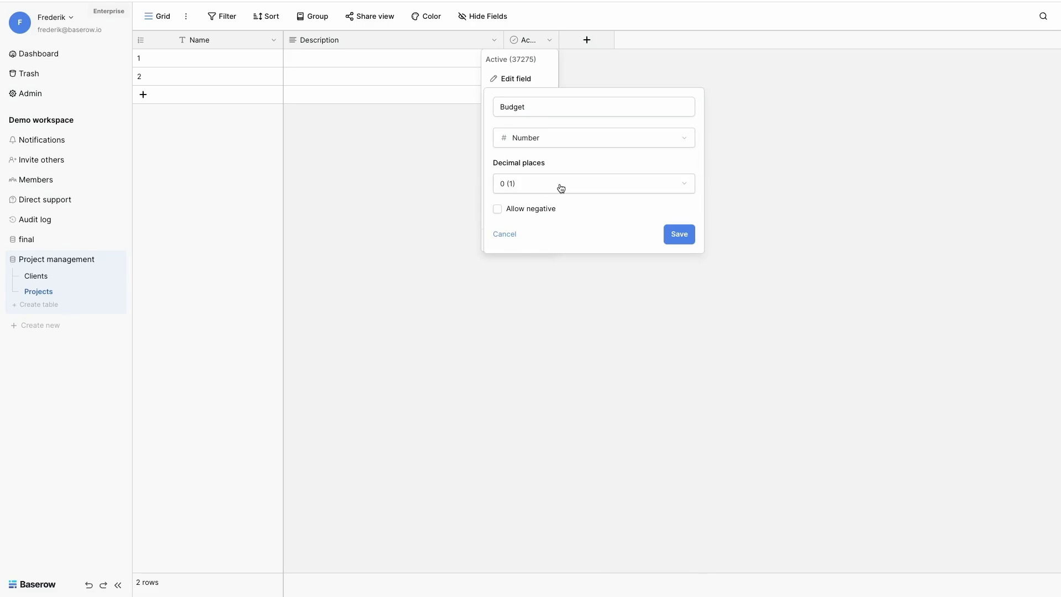
left_click(561, 188)
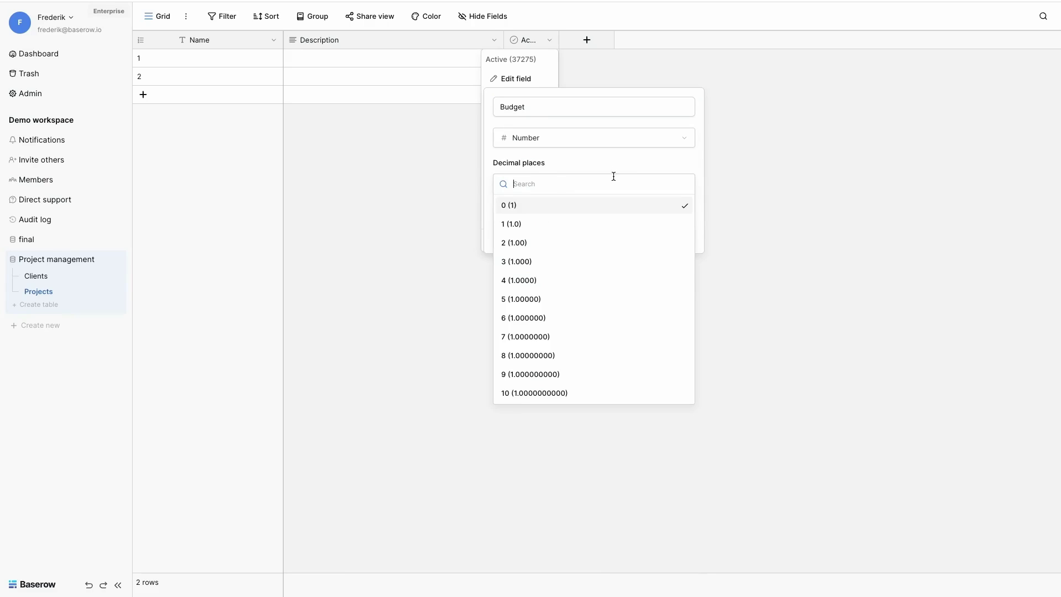
left_click(663, 205)
left_click(678, 232)
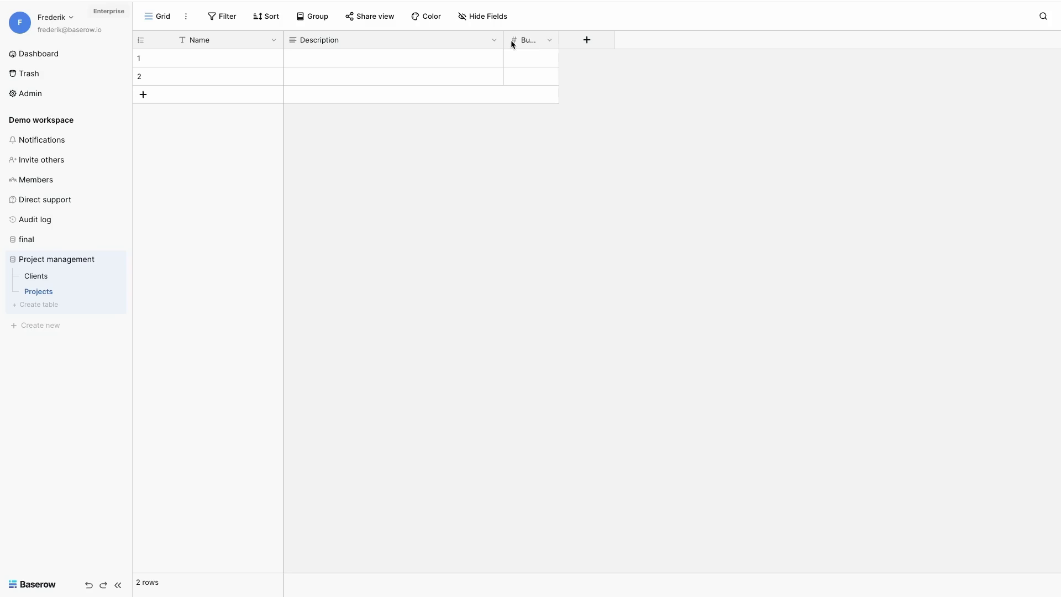
left_click_drag(504, 39, 510, 40)
Step: Add a file field named 'Contract' to the Projects table
left_click(542, 48)
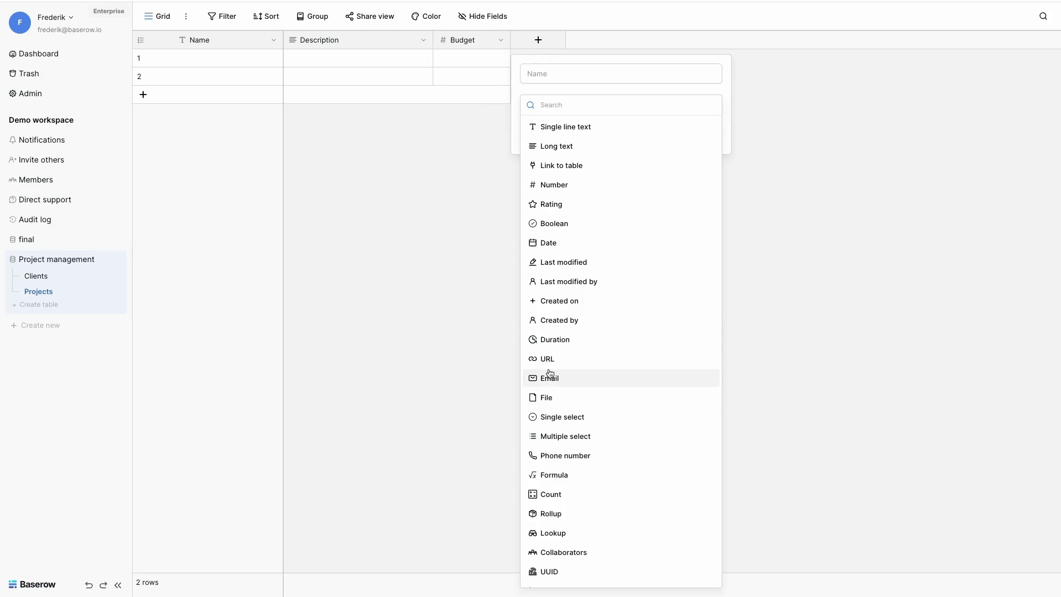
left_click(543, 398)
left_click(549, 75)
double_click(549, 76)
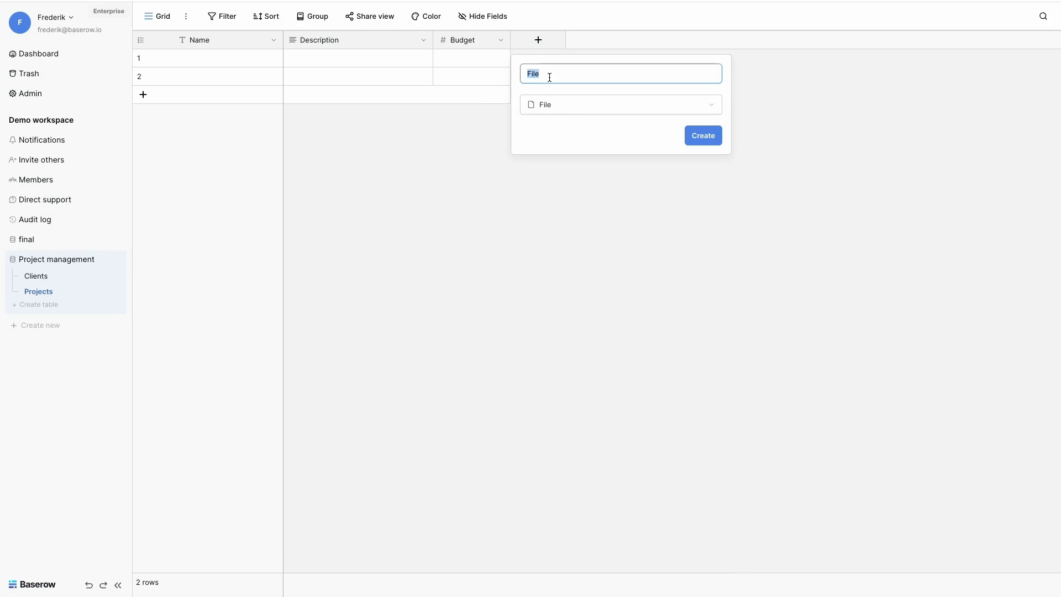
type("Contrac")
key("BackSpace")
key("BackSpace")
key("BackSpace")
type("ract")
key("Return")
Step: Enter the first project 'Social media campaign' with a budget of 7500
left_click(227, 61)
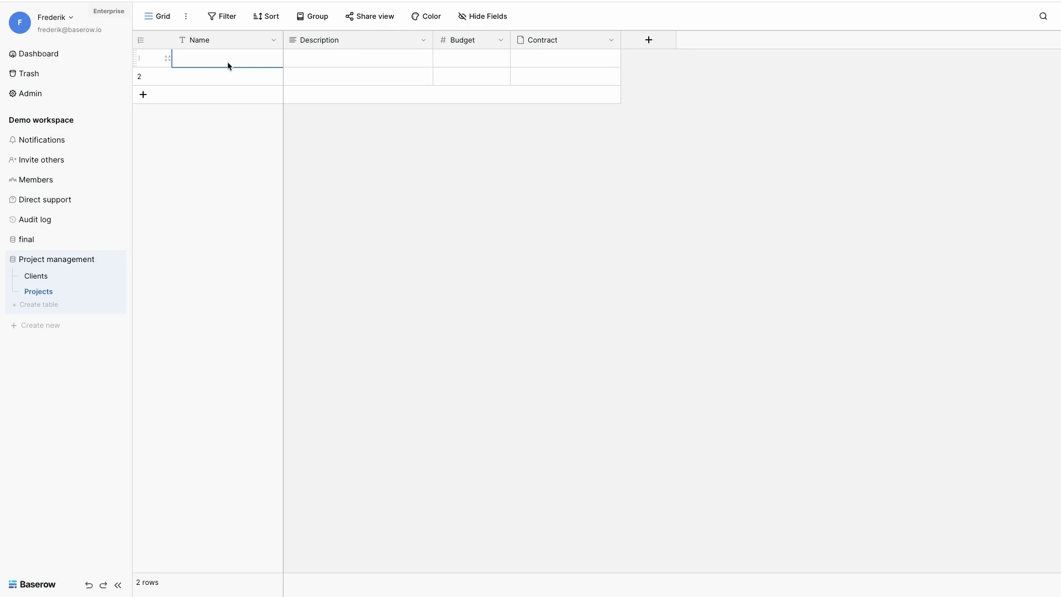
type("Soic")
key("BackSpace")
key("BackSpace")
type("cial media campaign")
left_click(465, 59)
type("7500")
key("Return")
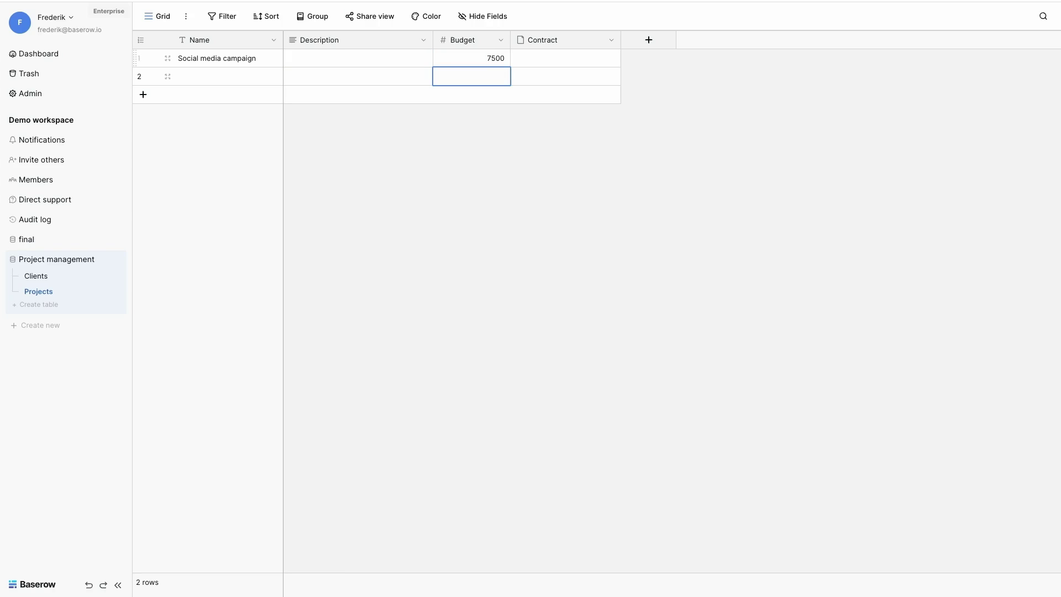
Step: Upload contract.pdf from demo-templates into the Social media campaign's Contract cell
left_click(535, 60)
left_click(520, 58)
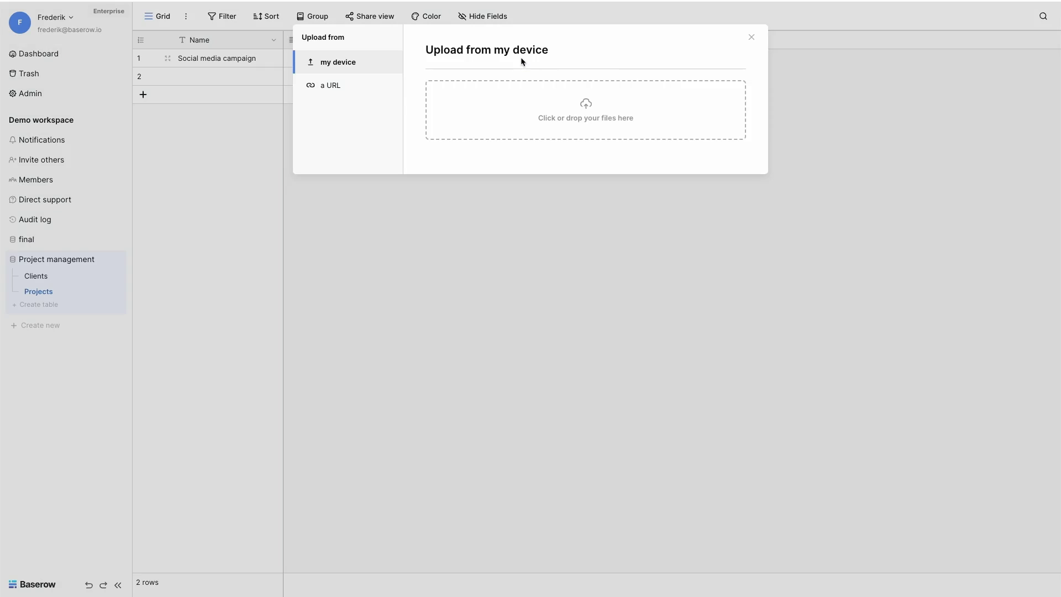
left_click(511, 105)
left_click(424, 239)
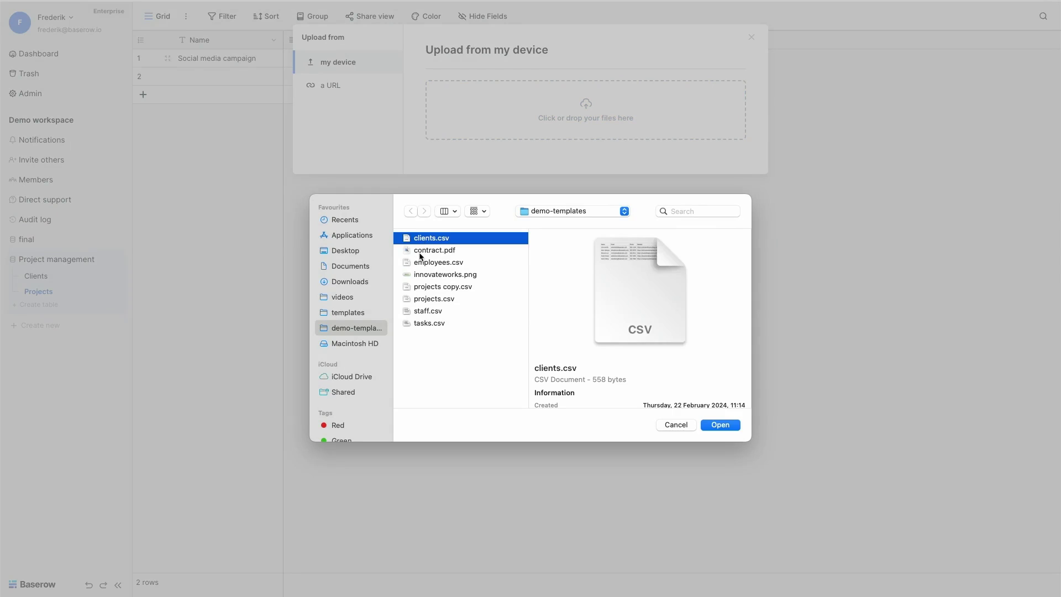
left_click(421, 252)
left_click(719, 425)
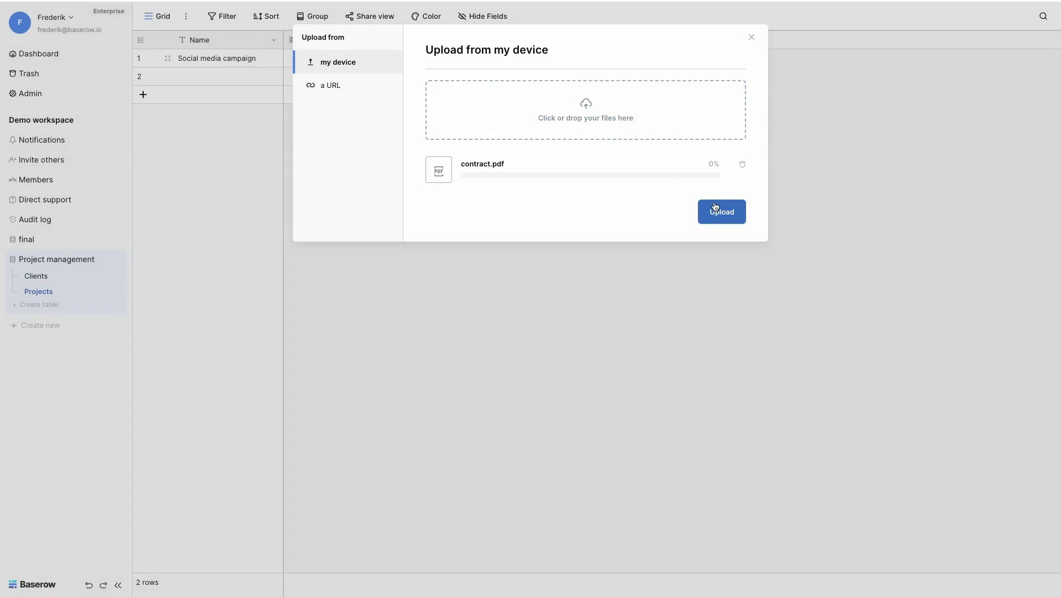
left_click(715, 209)
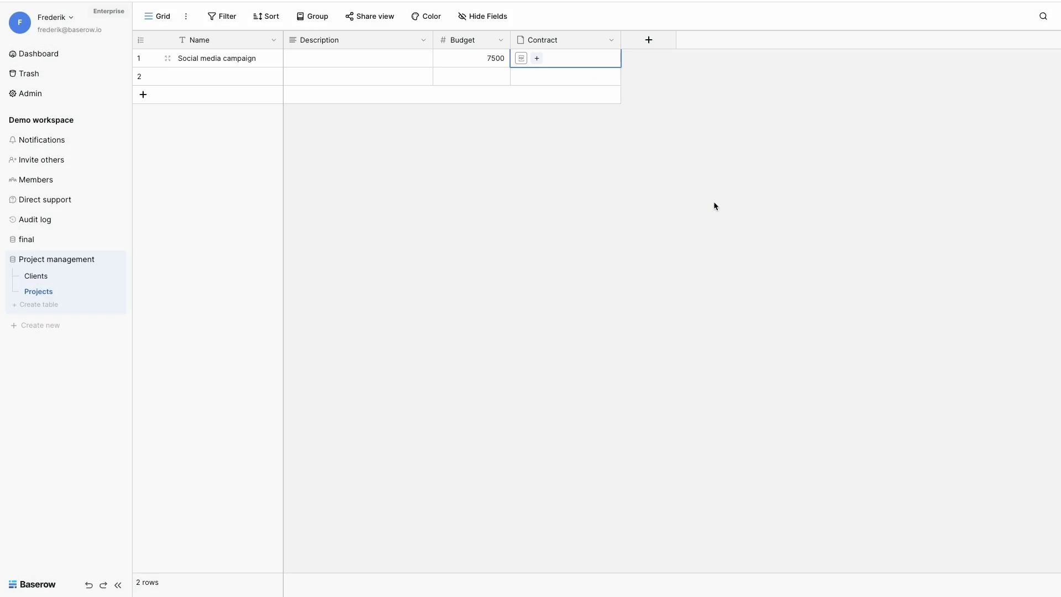
Step: Add a link-to-table field named 'Client' pointing to the Clients table
left_click(653, 47)
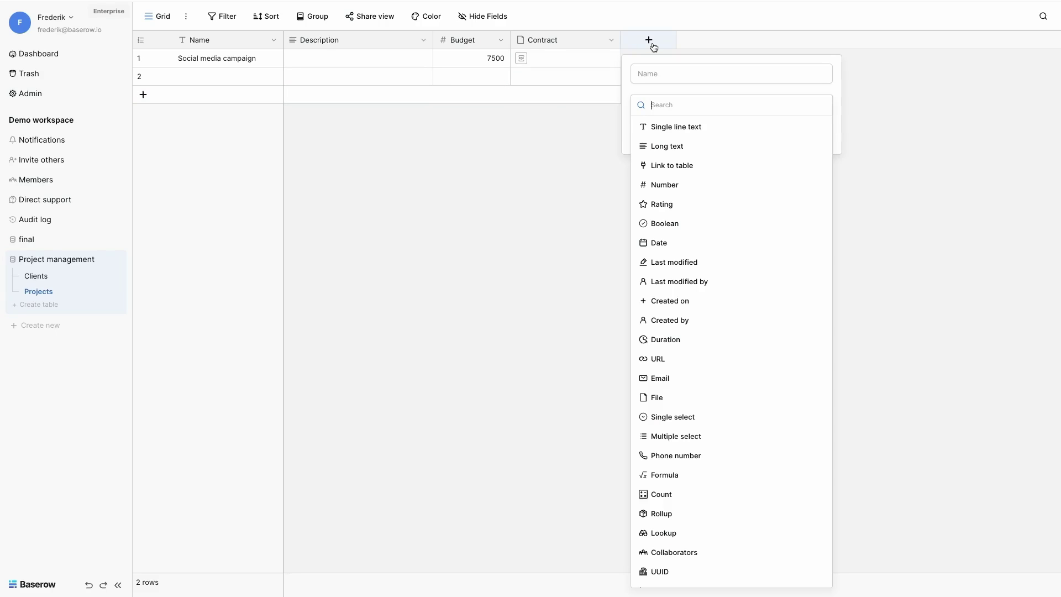
left_click(685, 165)
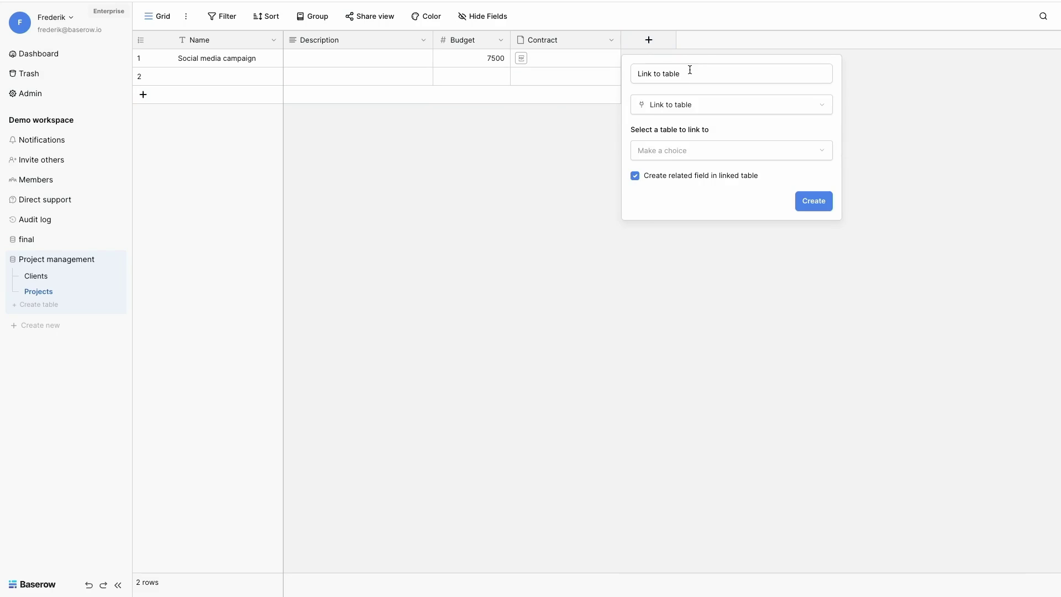
triple_click(689, 74)
type("Client")
left_click(683, 151)
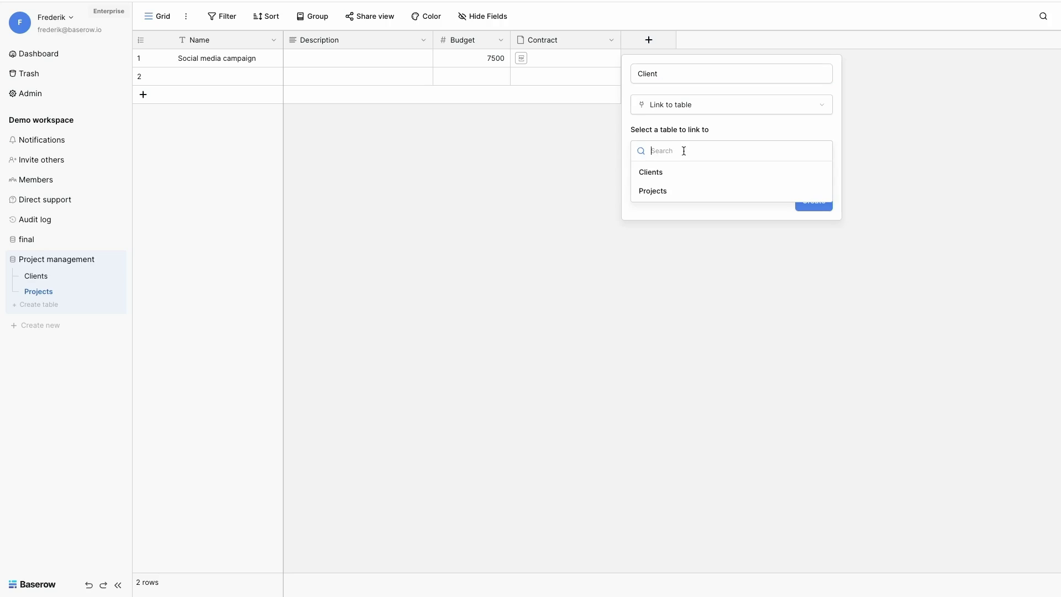
left_click(653, 172)
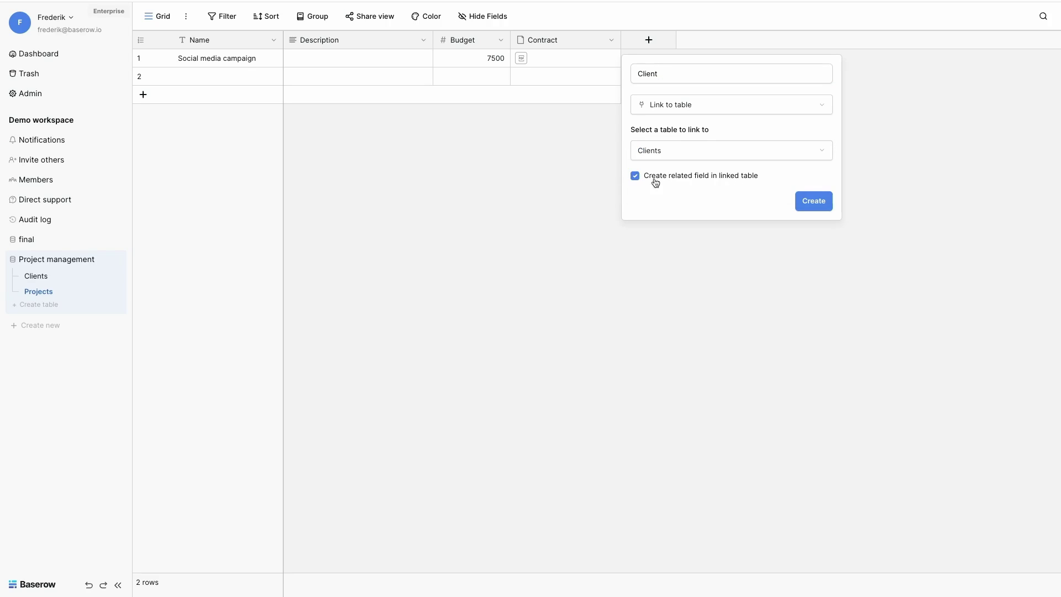
left_click(814, 202)
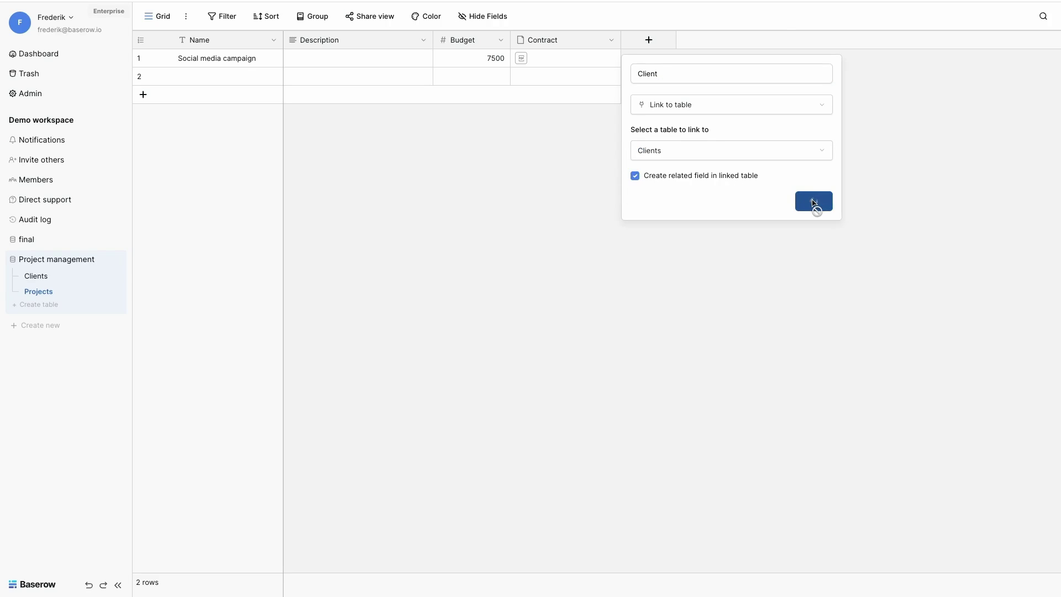
left_click(684, 58)
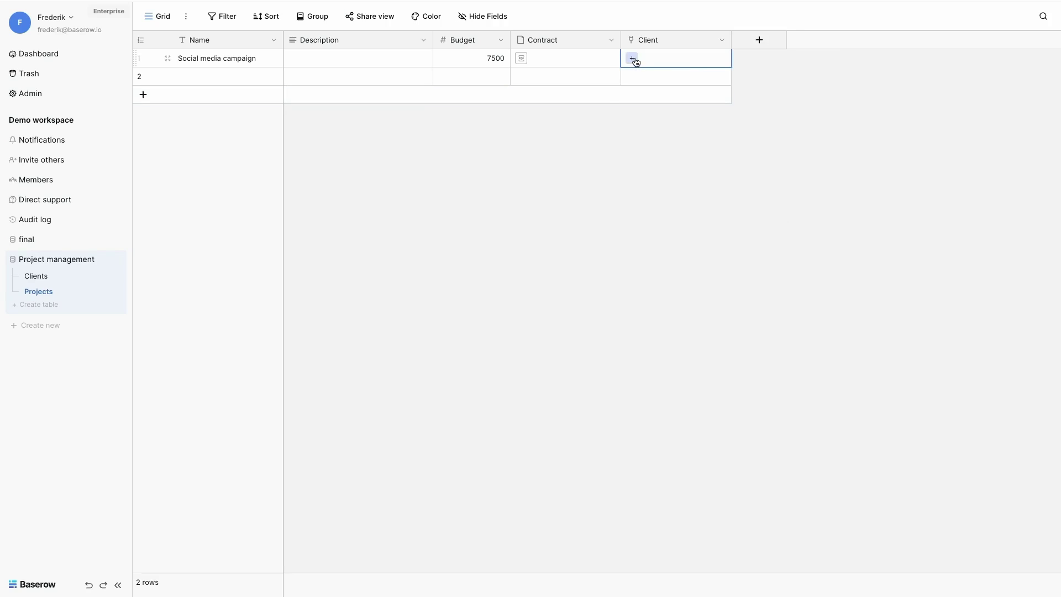
left_click(632, 58)
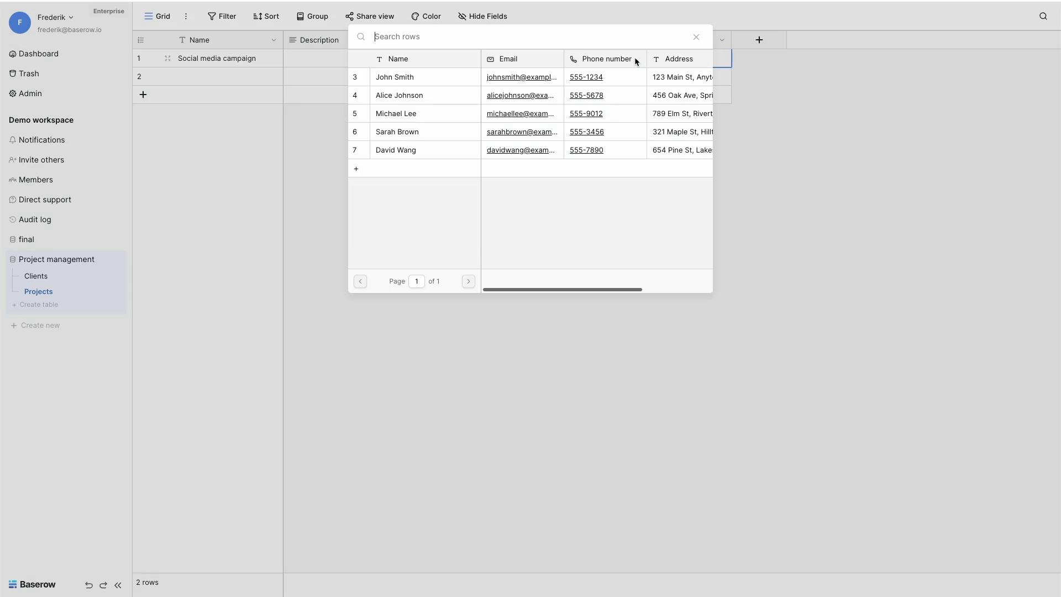
left_click(415, 95)
left_click(456, 145)
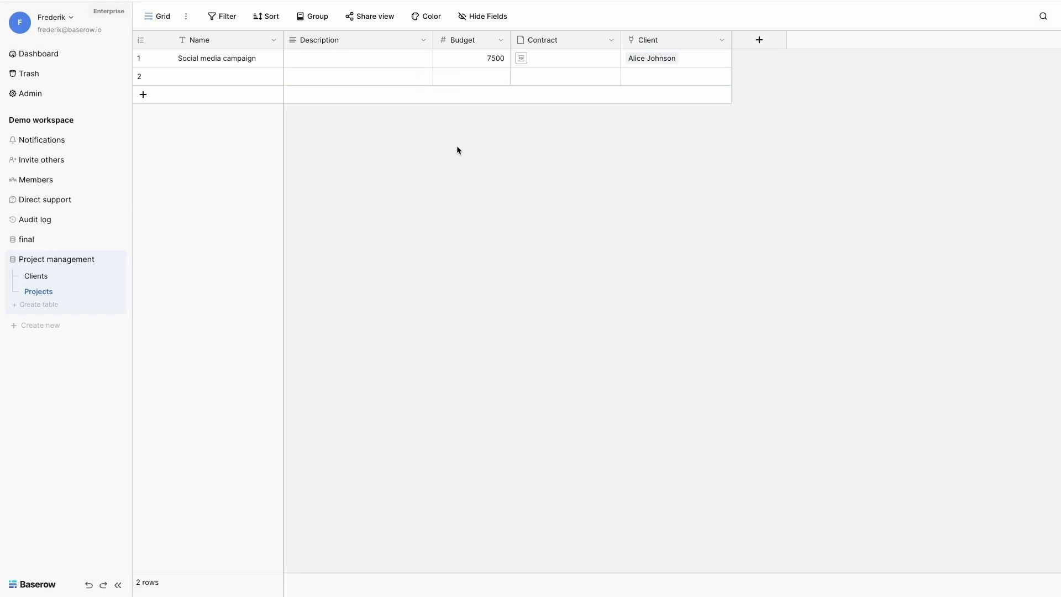
left_click(38, 276)
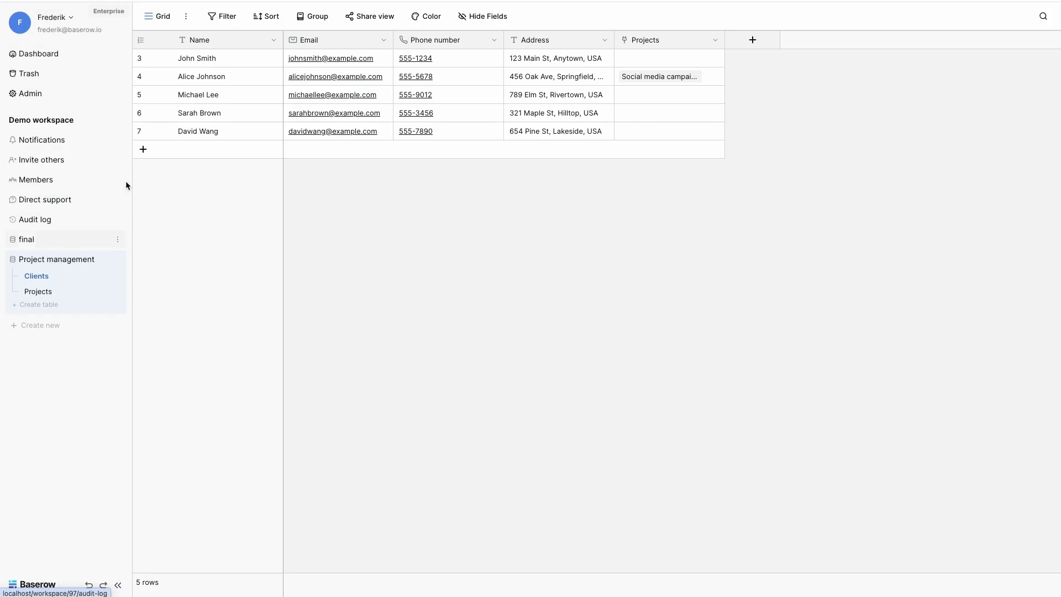
left_click(660, 76)
left_click(649, 77)
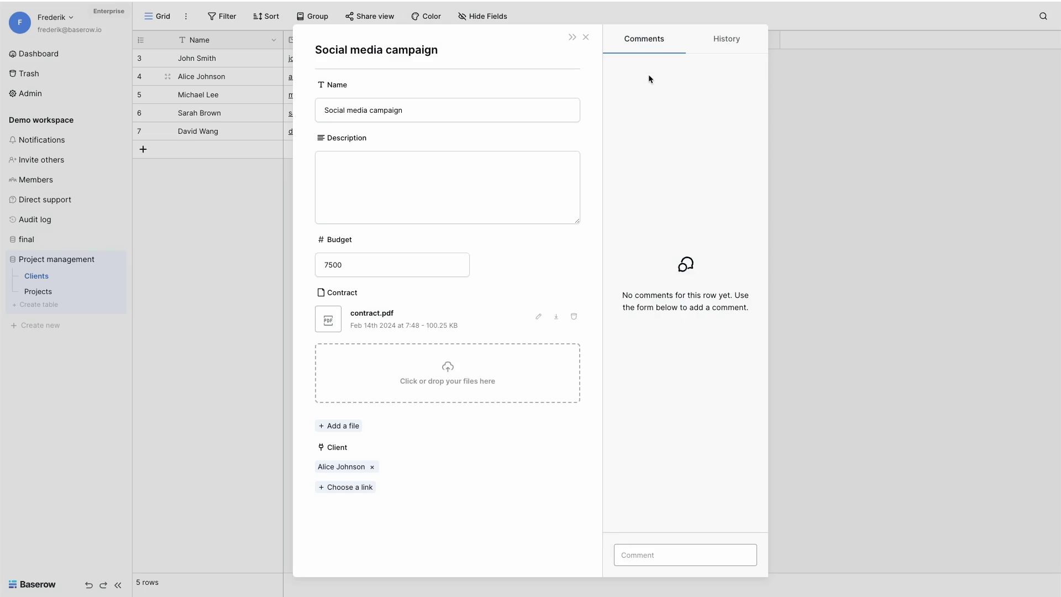
left_click(405, 168)
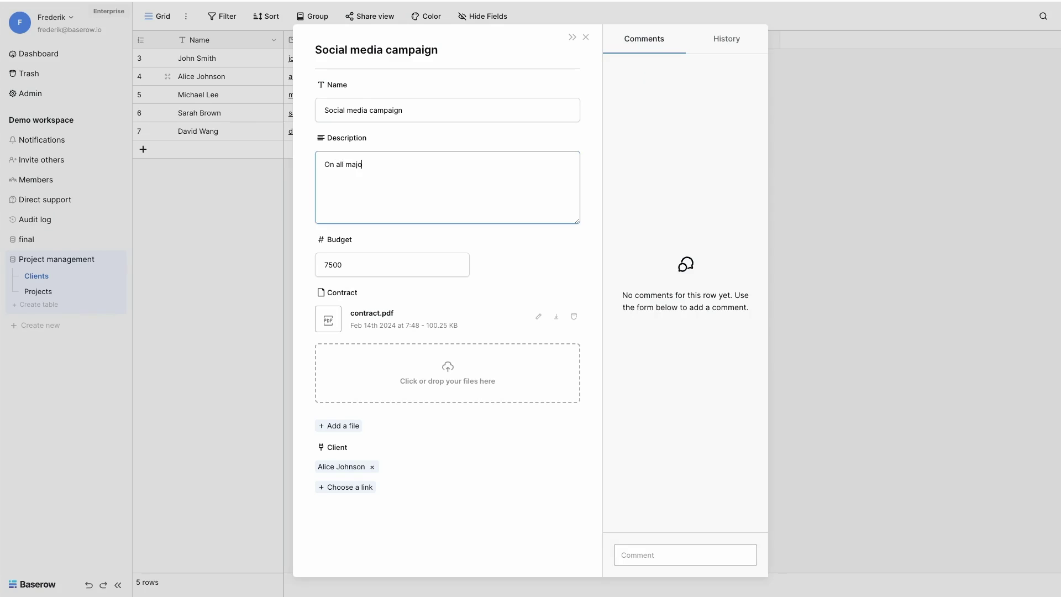
type("tforms")
left_click(827, 235)
left_click(38, 291)
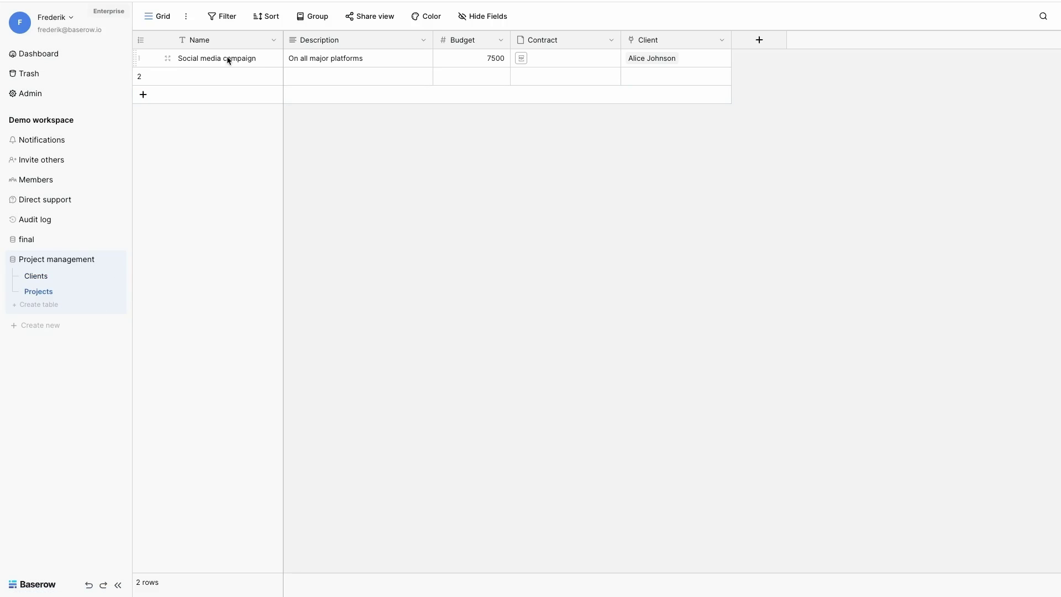
Step: Create a 'Tasks' table and rename its Notes field to 'Description'
left_click(38, 304)
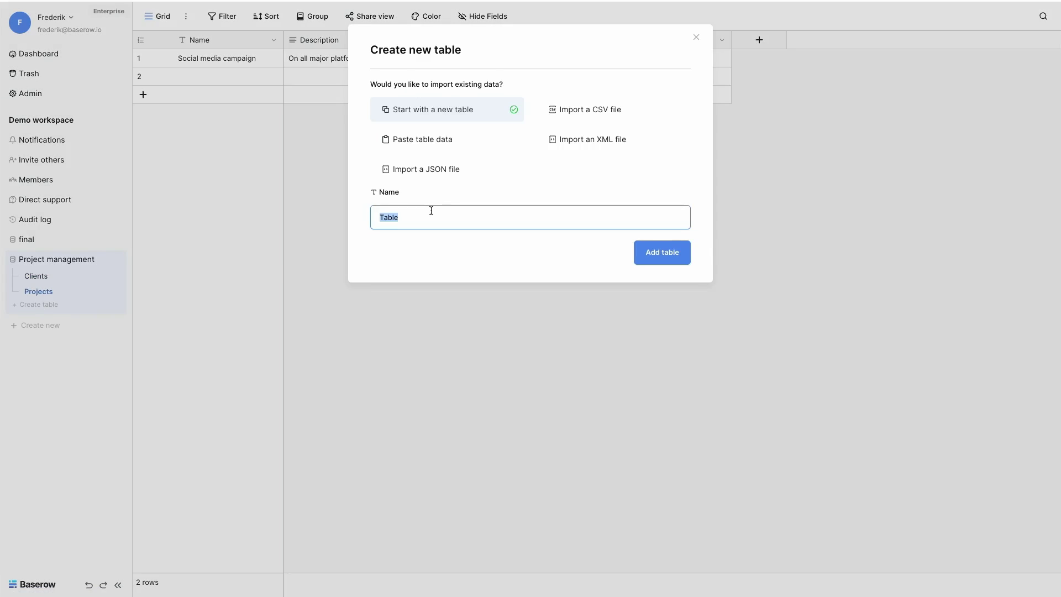
type("Tasks")
key("Return")
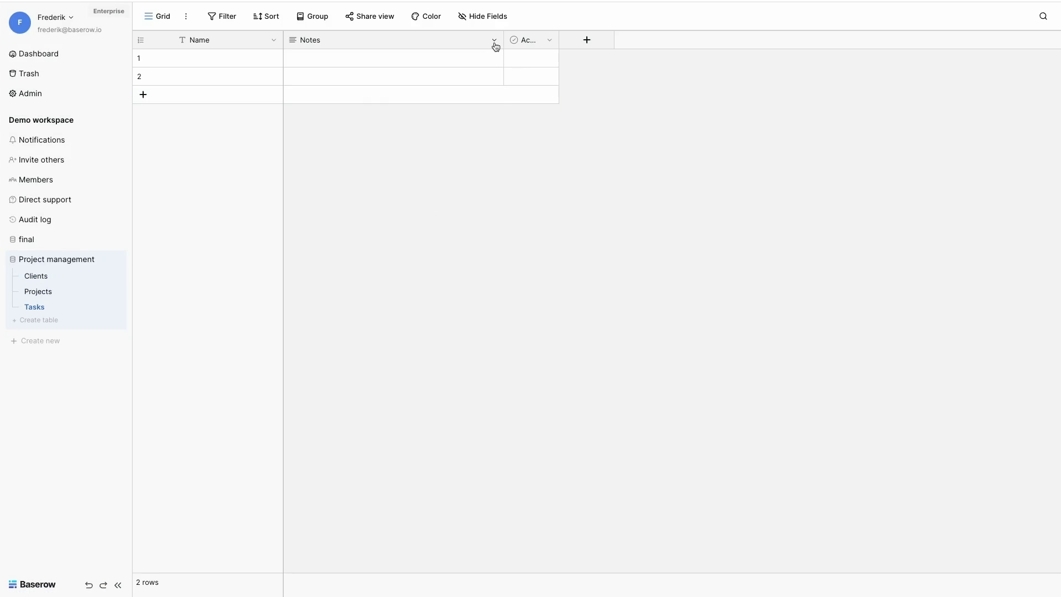
left_click(494, 40)
left_click(460, 79)
double_click(451, 104)
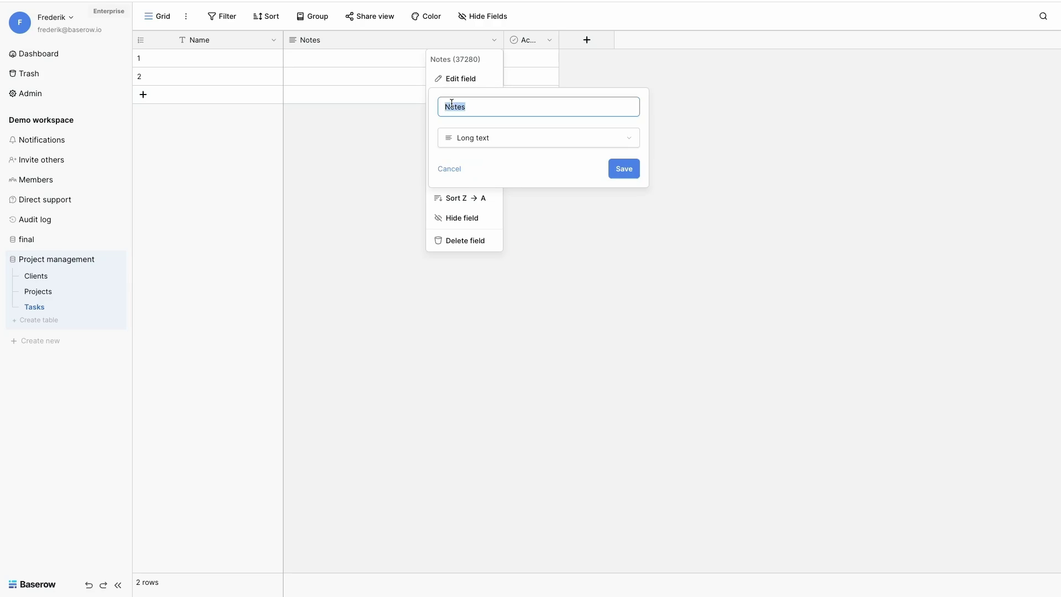
type("Description")
left_click(628, 171)
Step: Turn the Active field into a 'Project' field linking to the Projects table
left_click(549, 40)
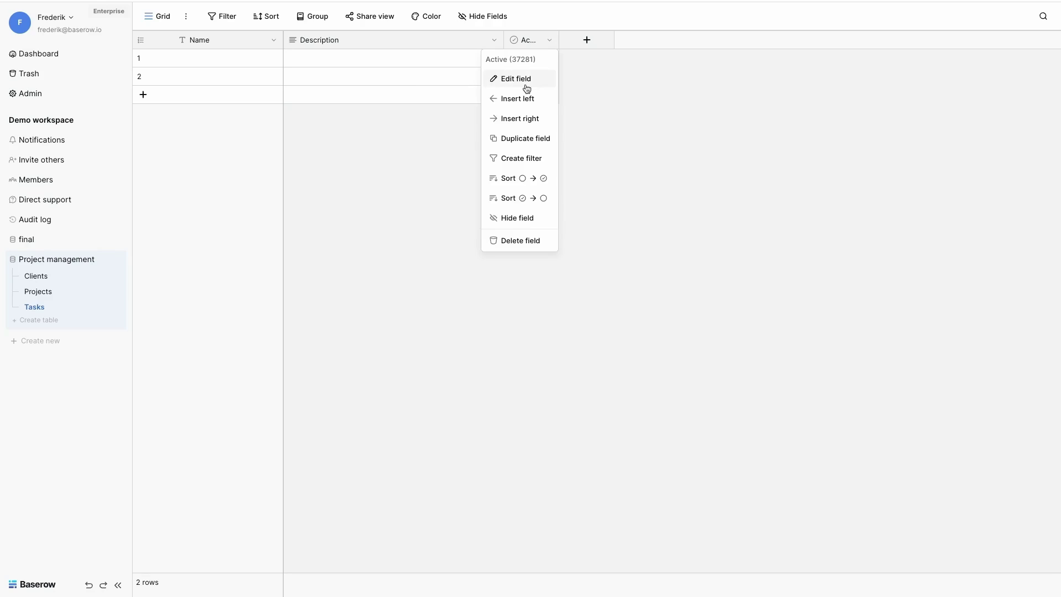
left_click(526, 82)
double_click(536, 105)
type("Proje")
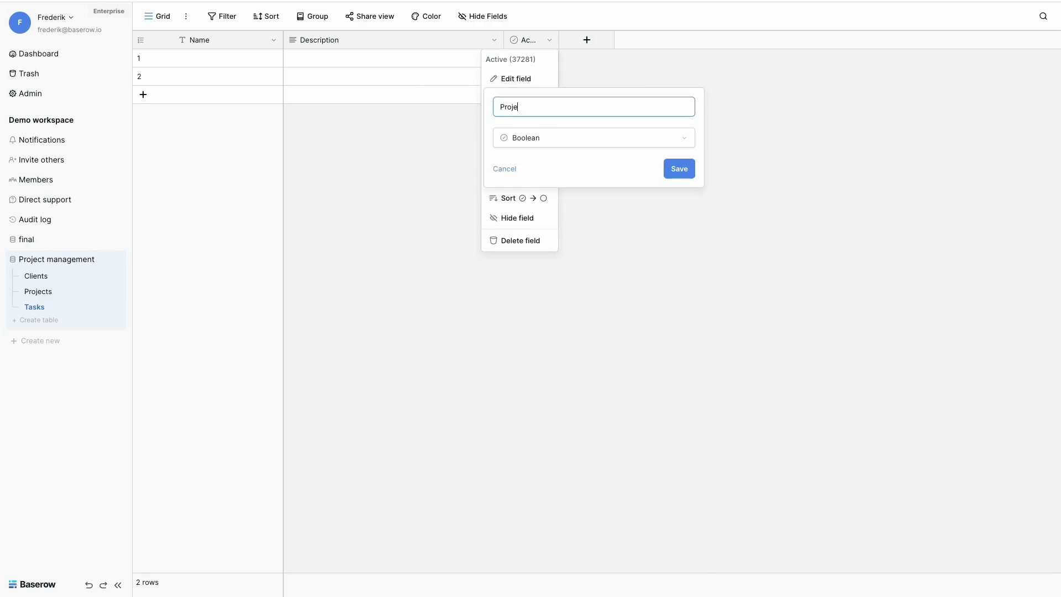
type("ct")
left_click(540, 136)
left_click(539, 199)
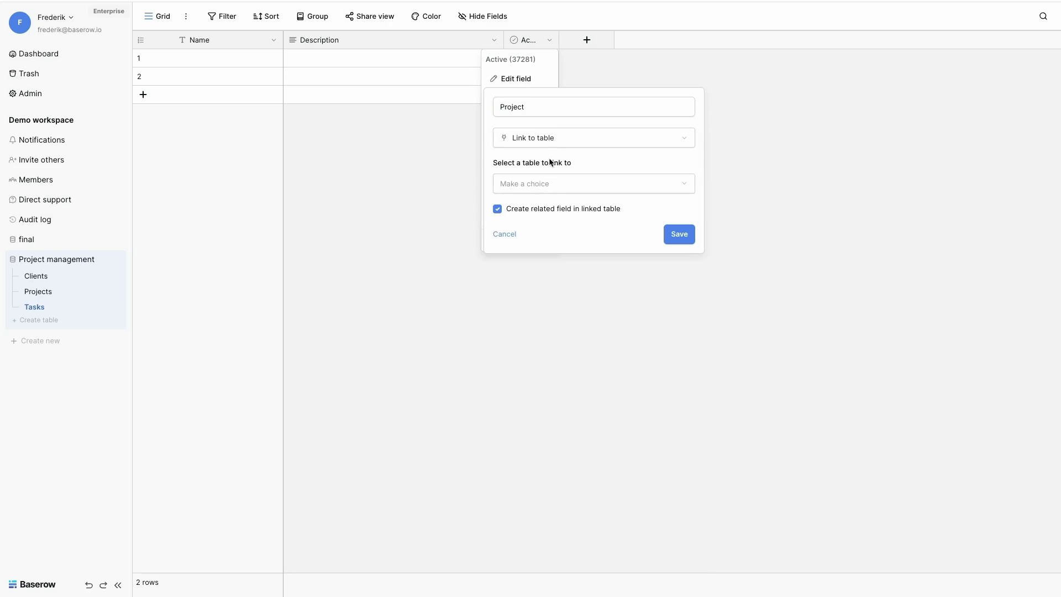
left_click(546, 190)
left_click(527, 226)
left_click(677, 239)
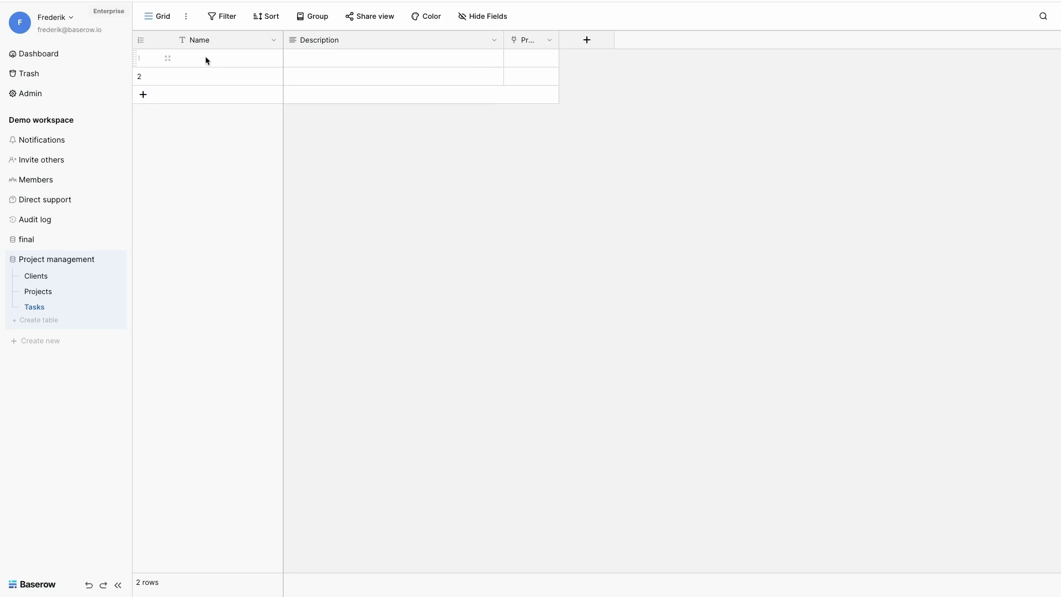
Step: Add task 'Competitor study' linked to the Social media campaign project
left_click(205, 60)
type("Compt")
left_click(528, 61)
left_click(514, 58)
left_click(418, 78)
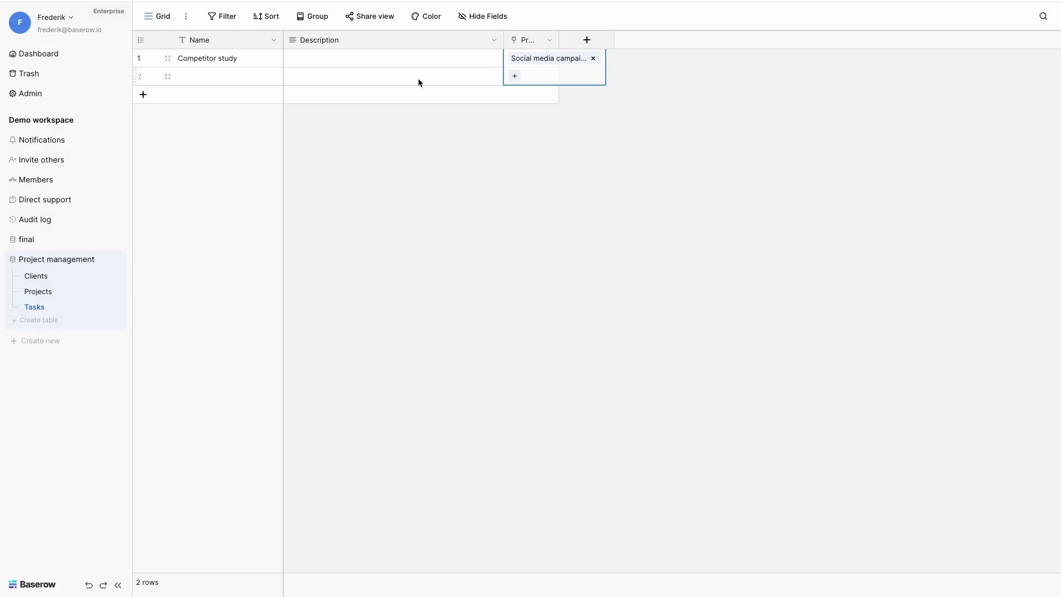
left_click(462, 163)
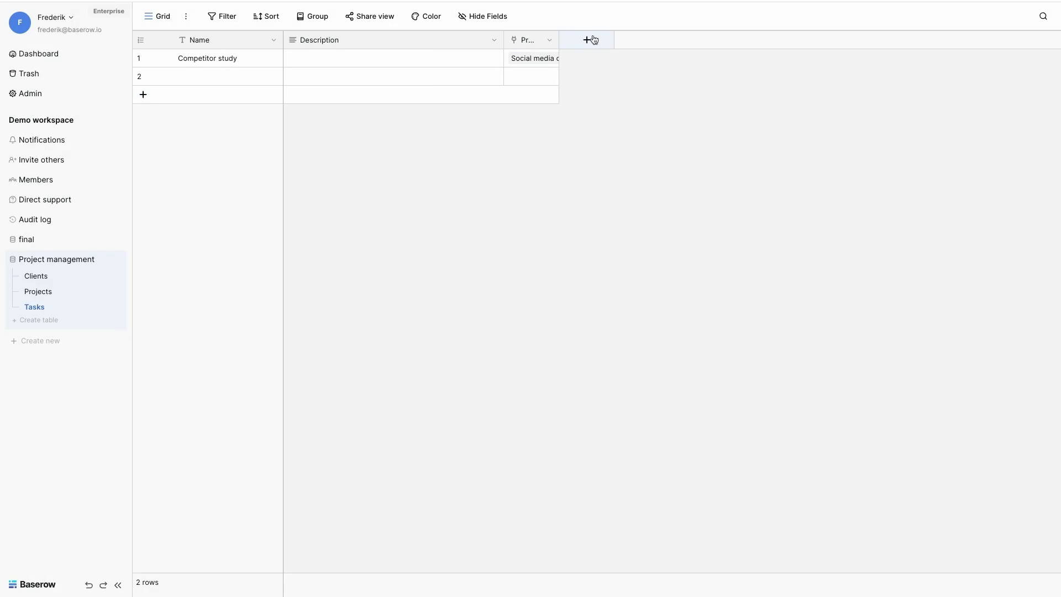
Step: Widen the Project column and add a Single select field with options Not started, In progress, Completed
left_click_drag(560, 36, 575, 38)
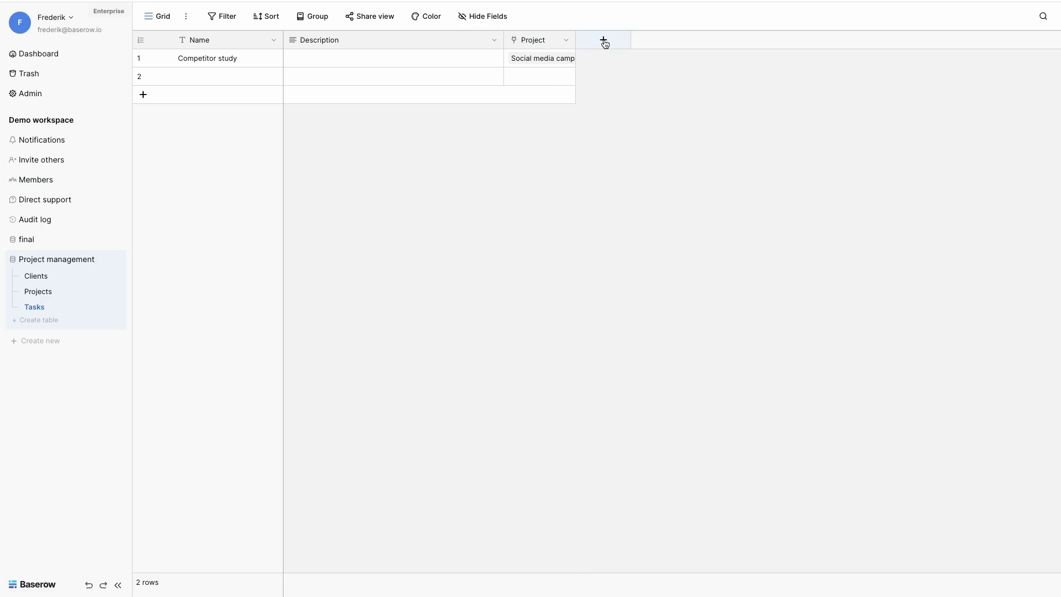
left_click(603, 39)
left_click(627, 417)
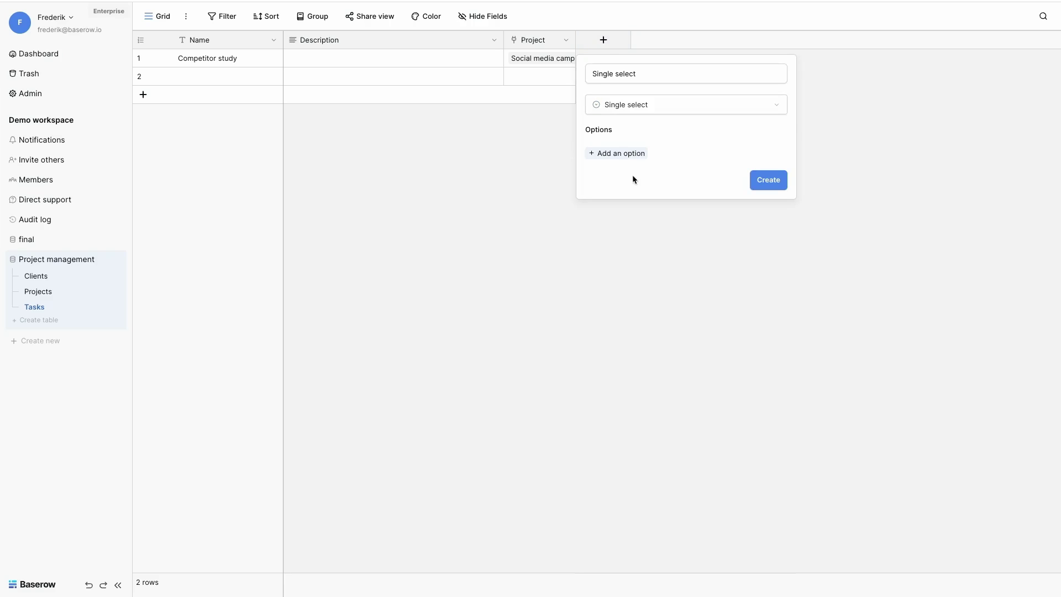
left_click(620, 154)
type("not")
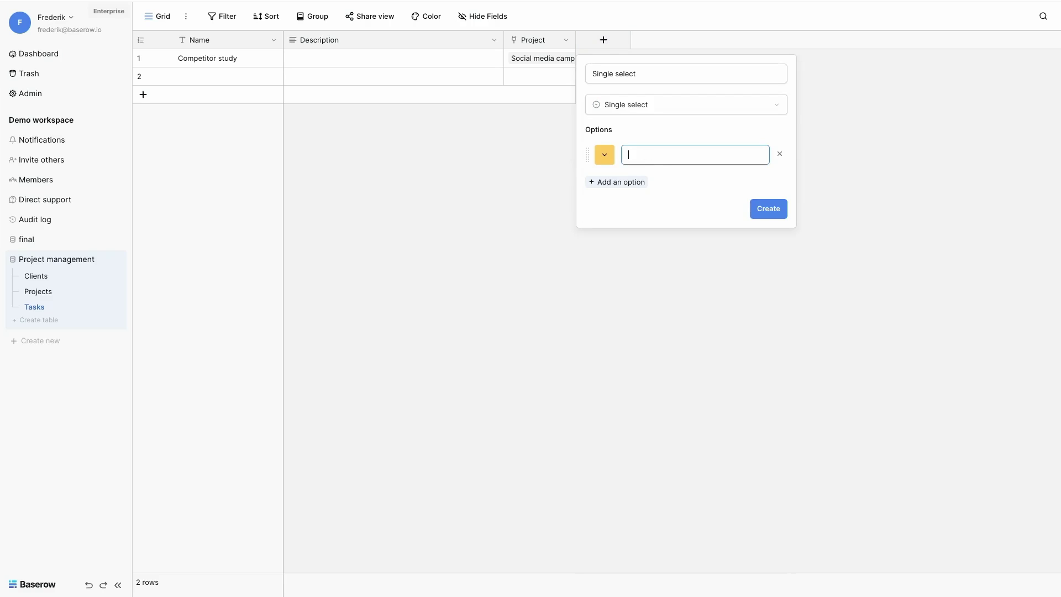
left_click(622, 182)
type("In progress")
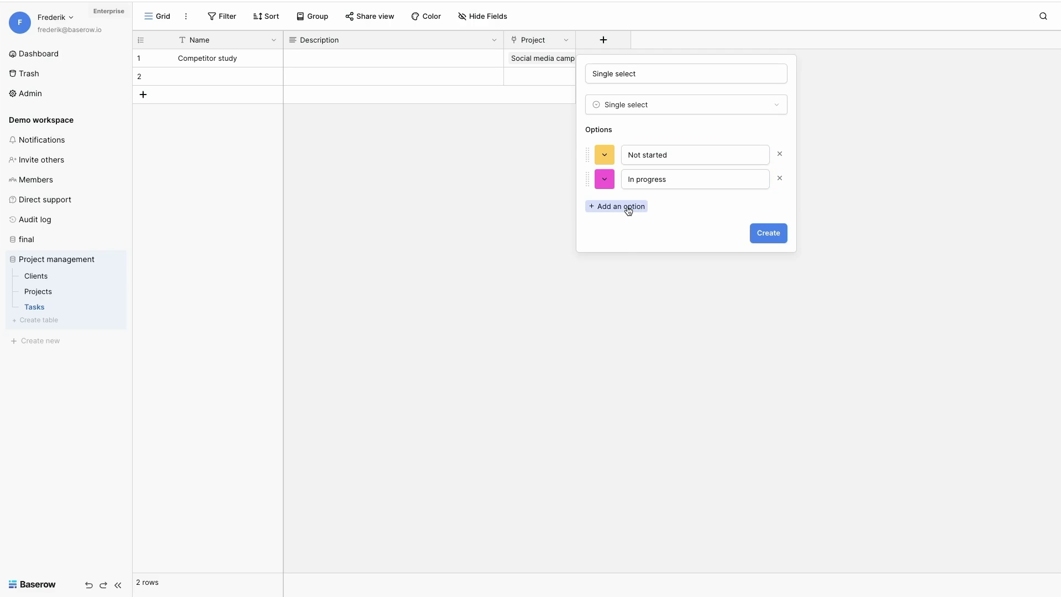
left_click(626, 206)
type("Completed")
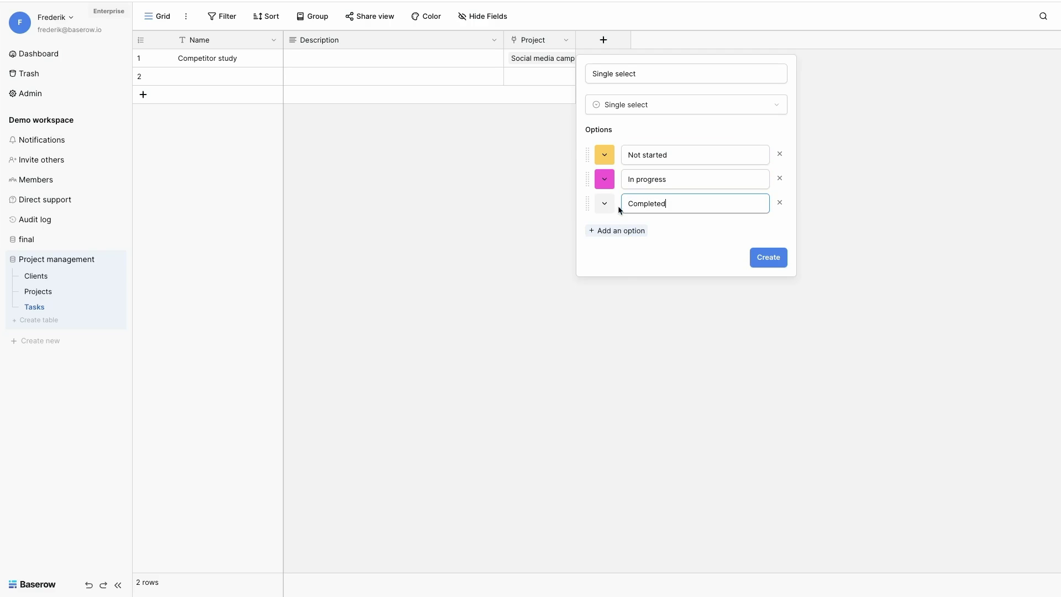
Step: Colour Completed green, In progress yellow and Not started red, then create the field
left_click(604, 203)
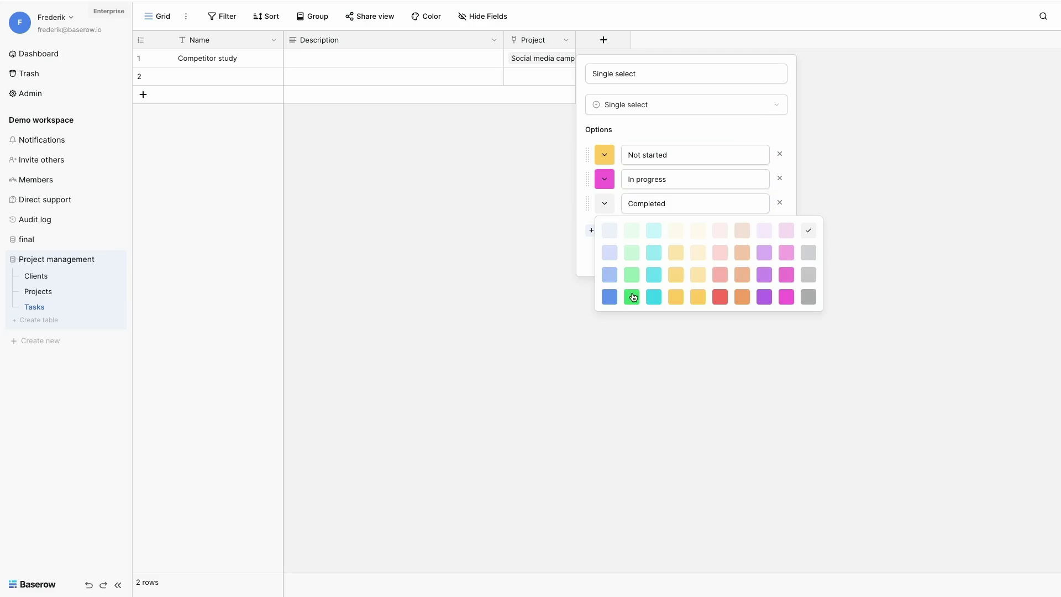
left_click(633, 298)
left_click(610, 185)
left_click(677, 270)
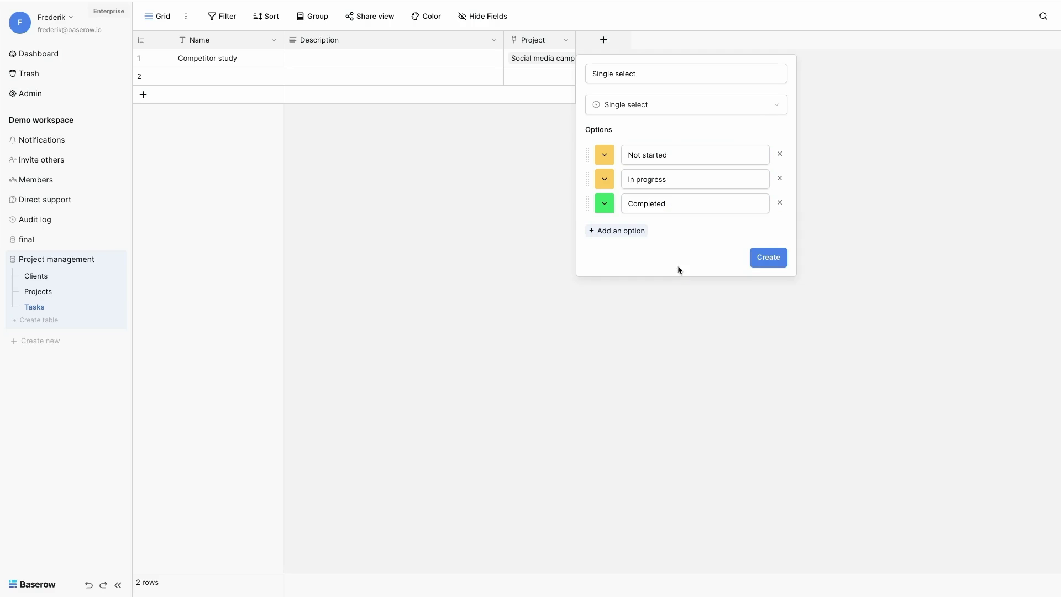
left_click(610, 155)
left_click(721, 246)
left_click(764, 257)
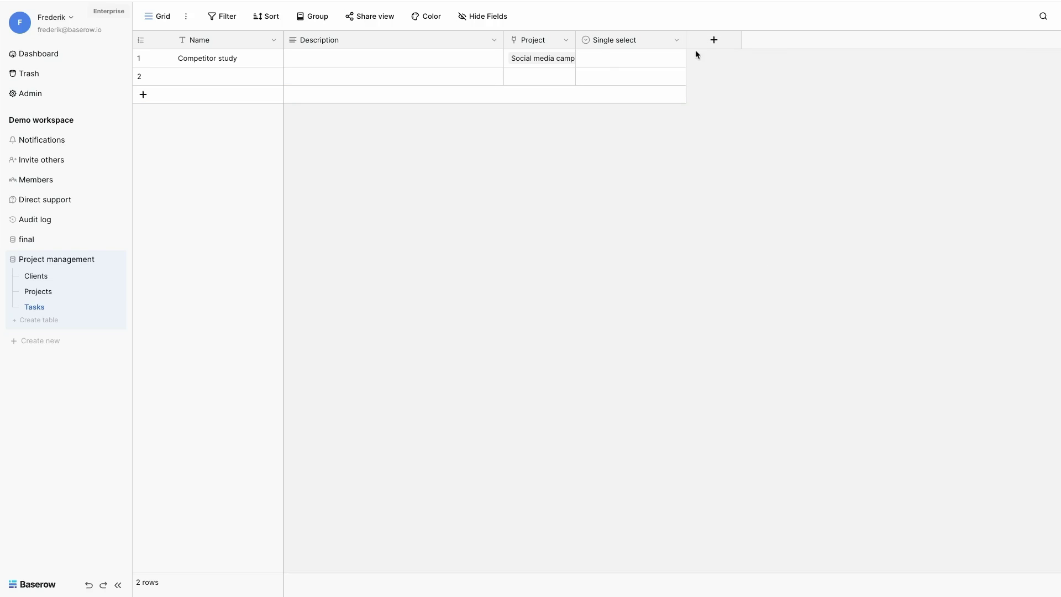
Step: Add a Date field named Start using the ISO date format
left_click(714, 42)
left_click(721, 242)
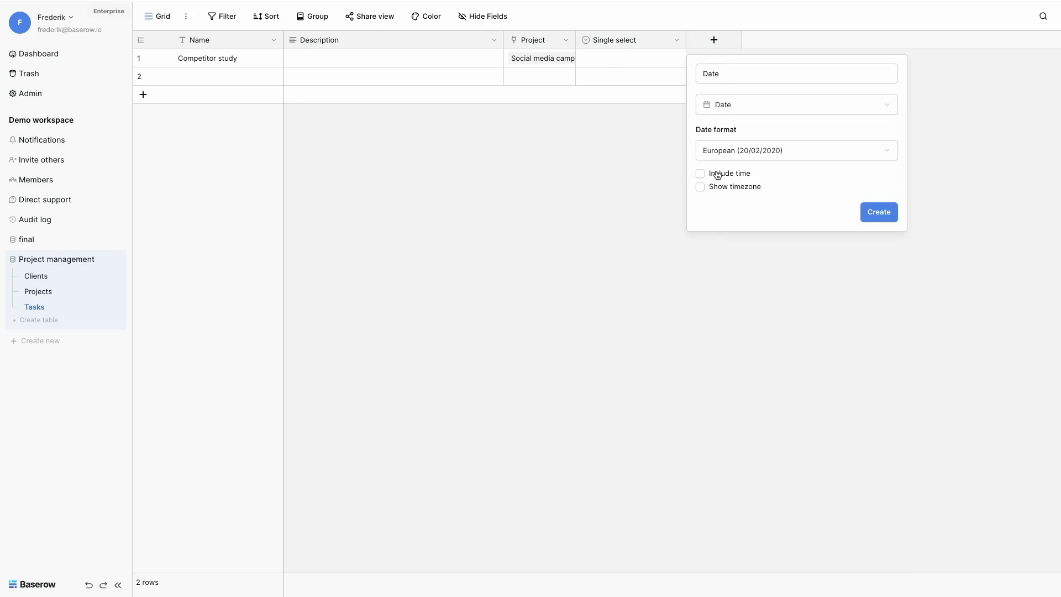
left_click(718, 78)
double_click(723, 80)
type("Star")
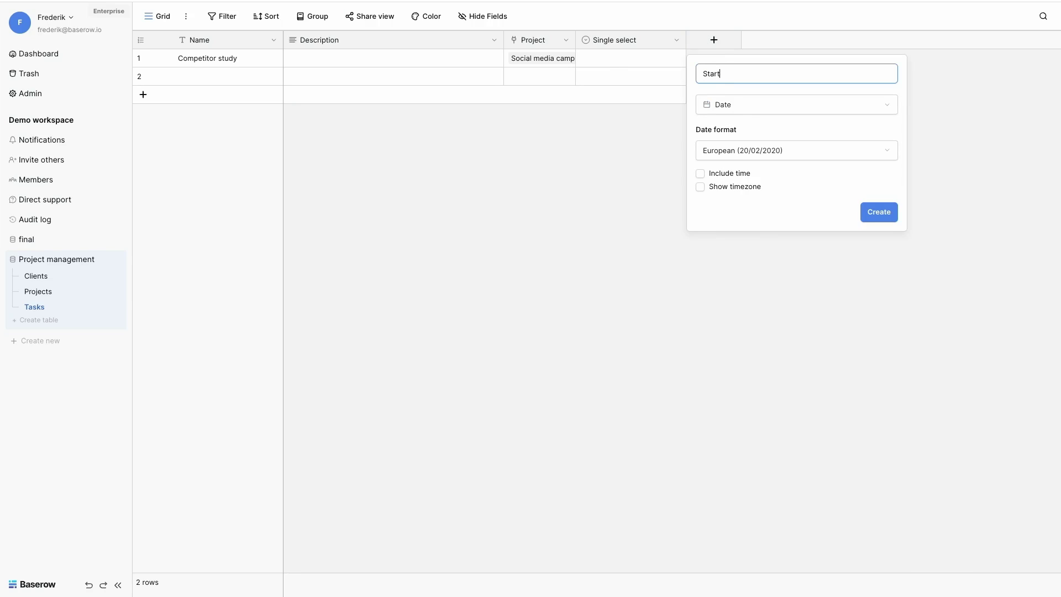
left_click(729, 152)
left_click(723, 210)
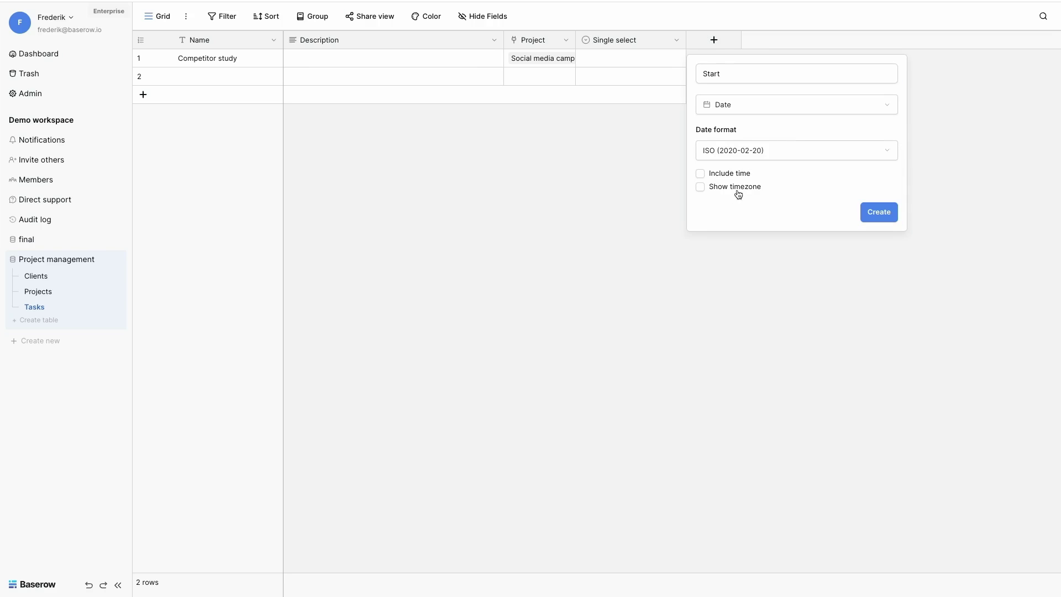
left_click(876, 218)
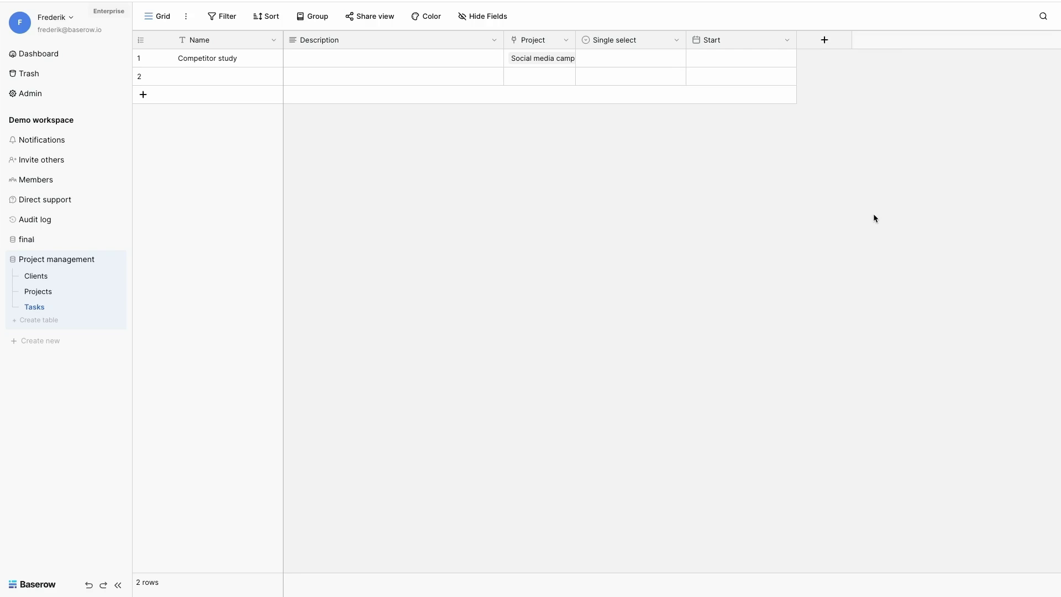
Step: Set Competitor study's status to Not started and its start date to 13 March 2024
left_click(665, 61)
left_click(665, 61)
left_click(630, 116)
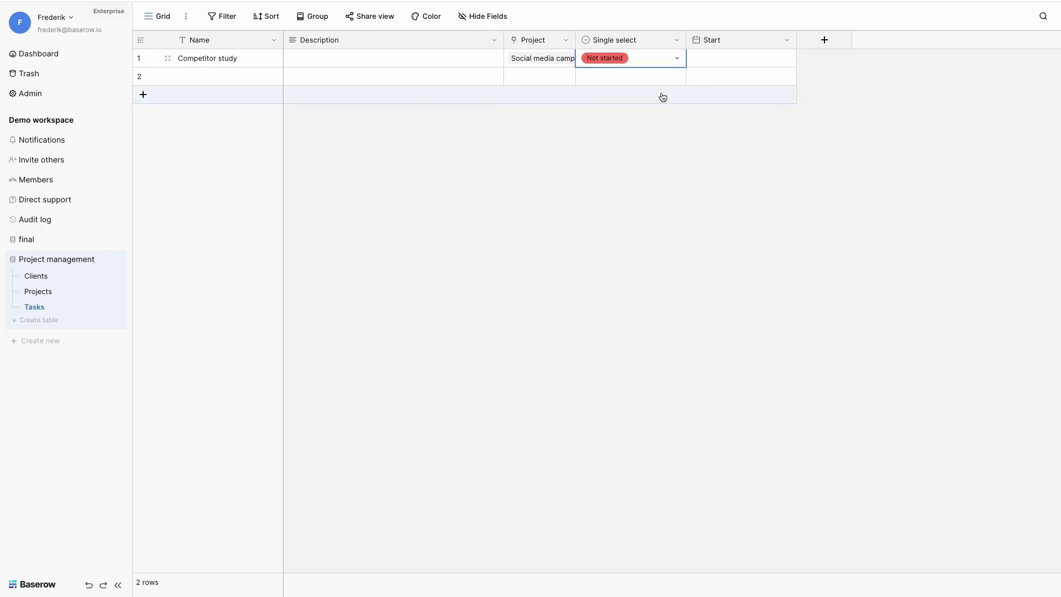
double_click(732, 61)
left_click(845, 87)
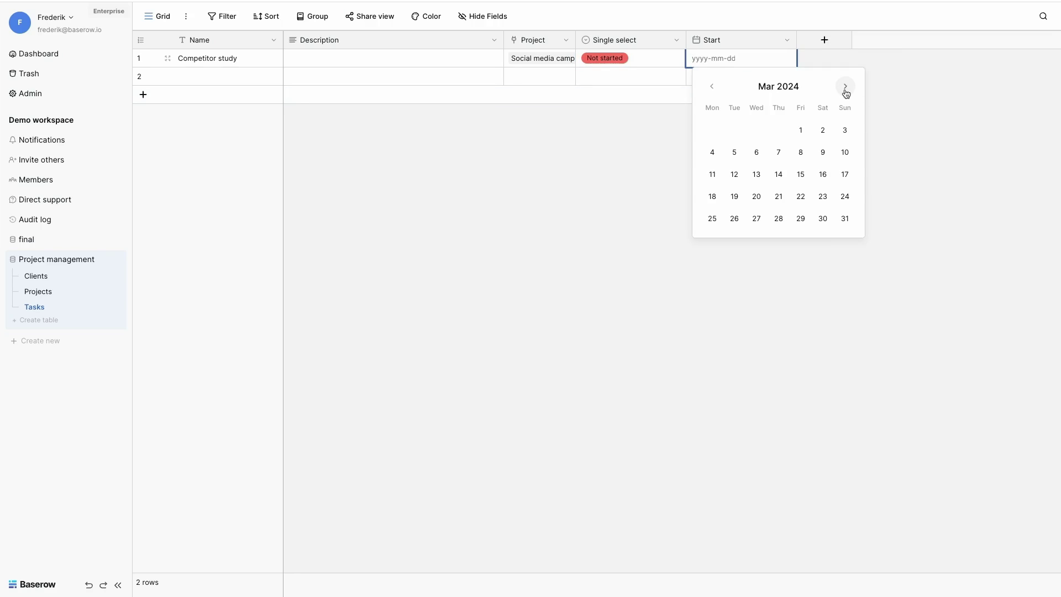
left_click(756, 174)
left_click(897, 114)
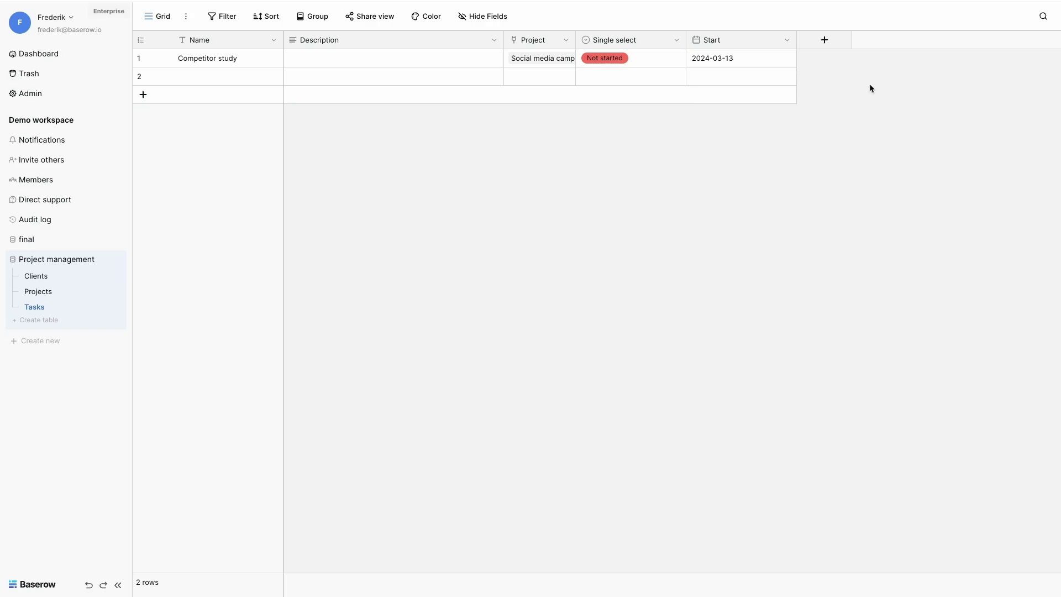
left_click(824, 40)
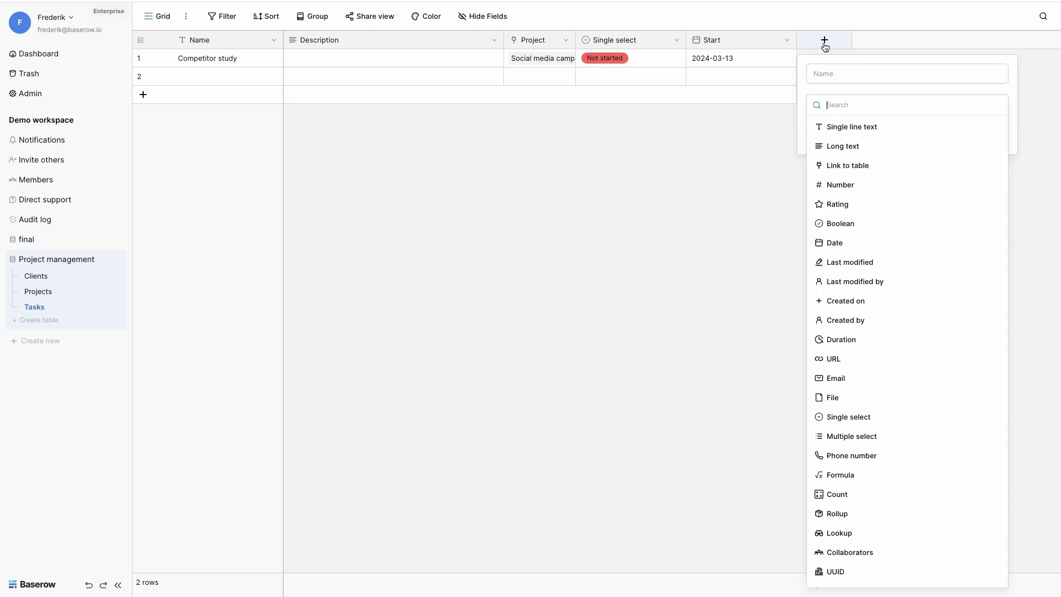
Step: Add a Number field named Workload in days
left_click(829, 188)
left_click(851, 73)
double_click(851, 74)
type("Work")
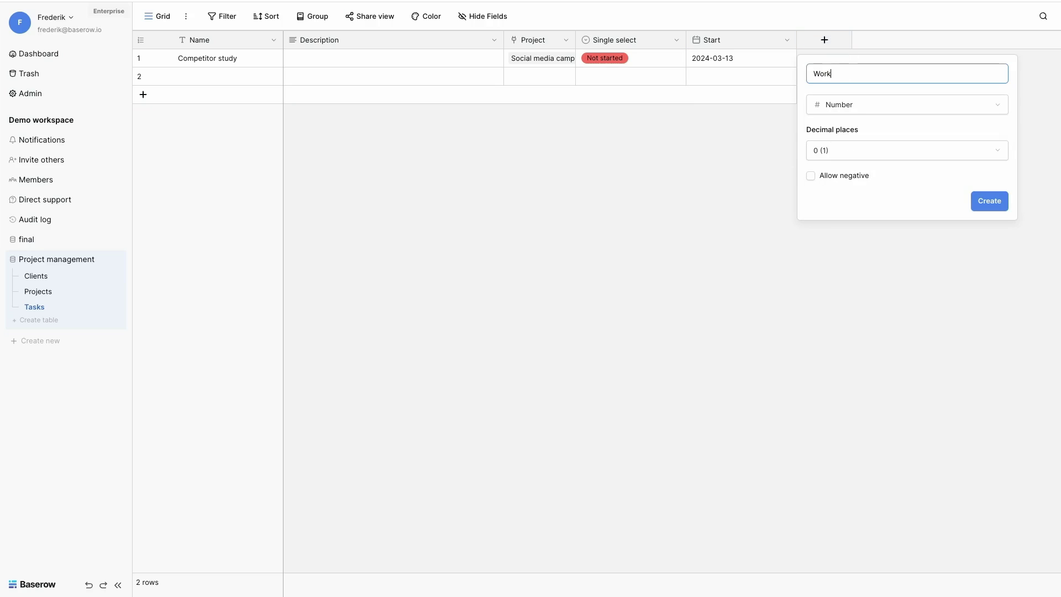
type("load in days")
left_click(984, 202)
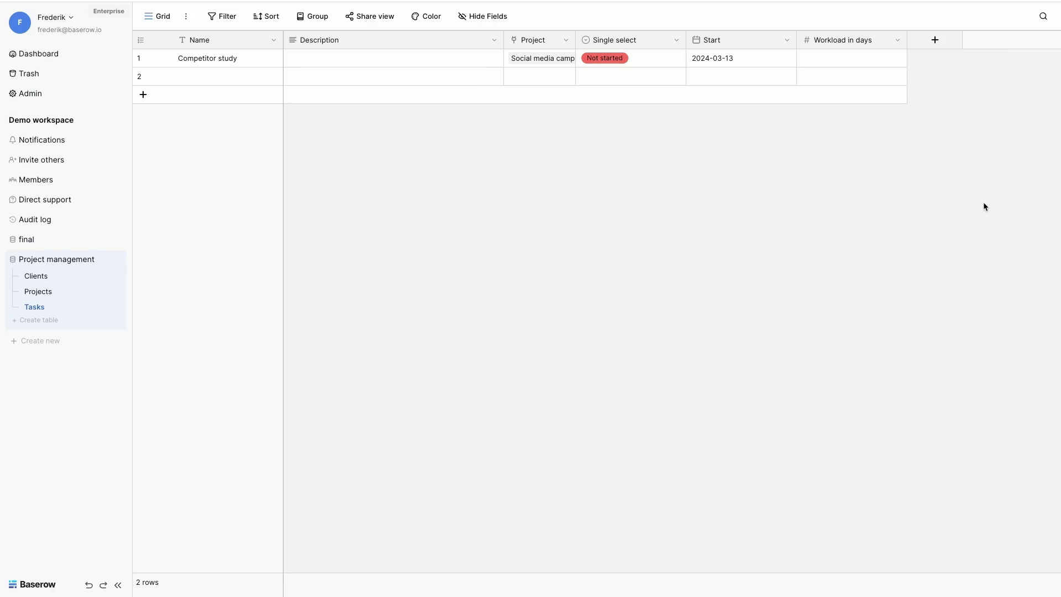
Step: Add an Assignee Collaborators field and open the first task's collaborator list
left_click(935, 40)
left_click(790, 552)
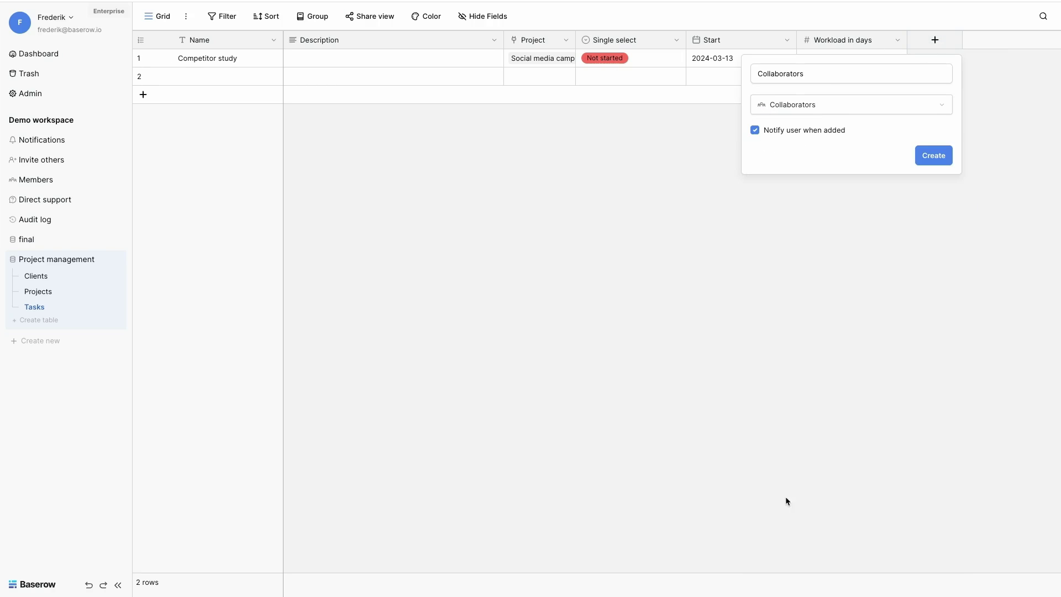
double_click(818, 83)
type("Assignee")
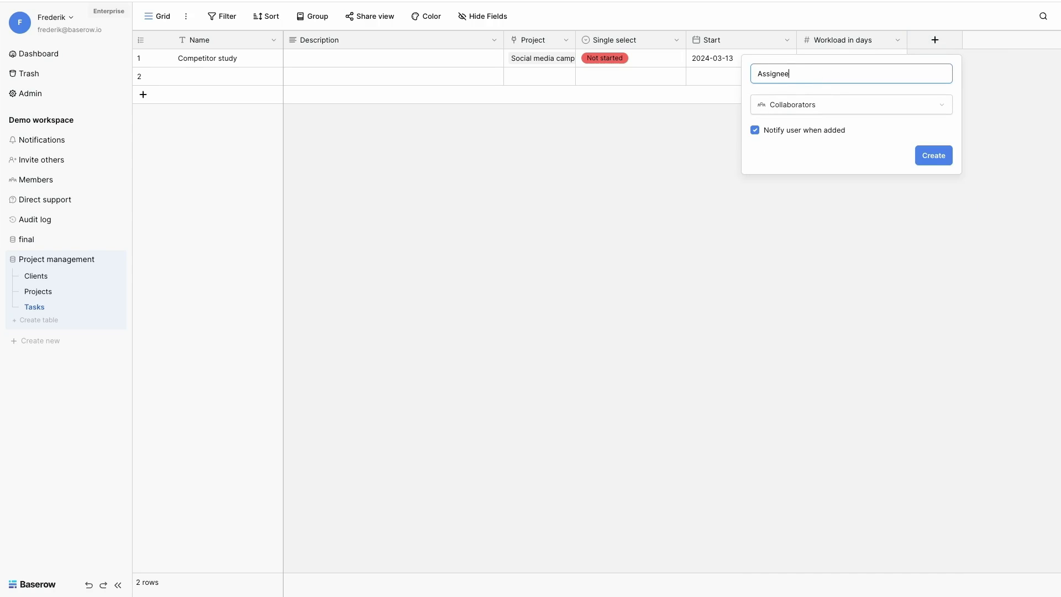
left_click(934, 155)
left_click(939, 64)
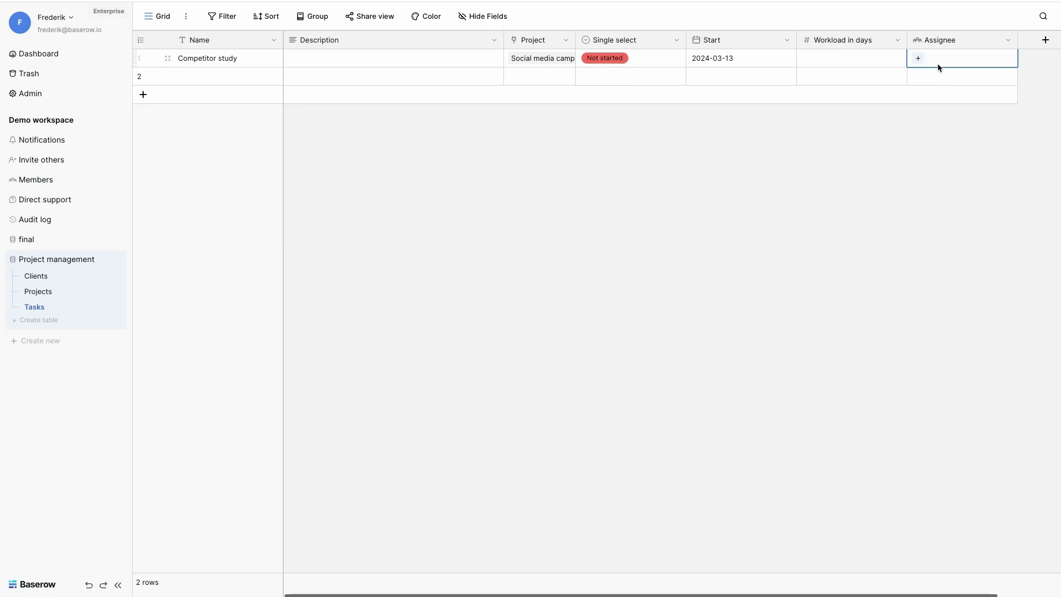
left_click(918, 59)
scroll(953, 161, "down", 5)
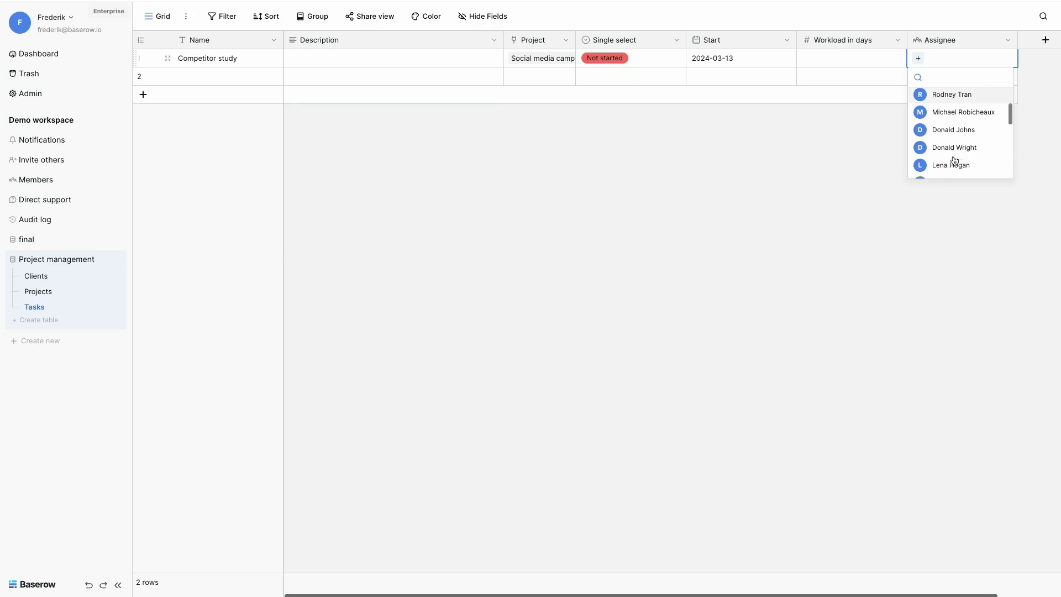
scroll(955, 161, "up", 5)
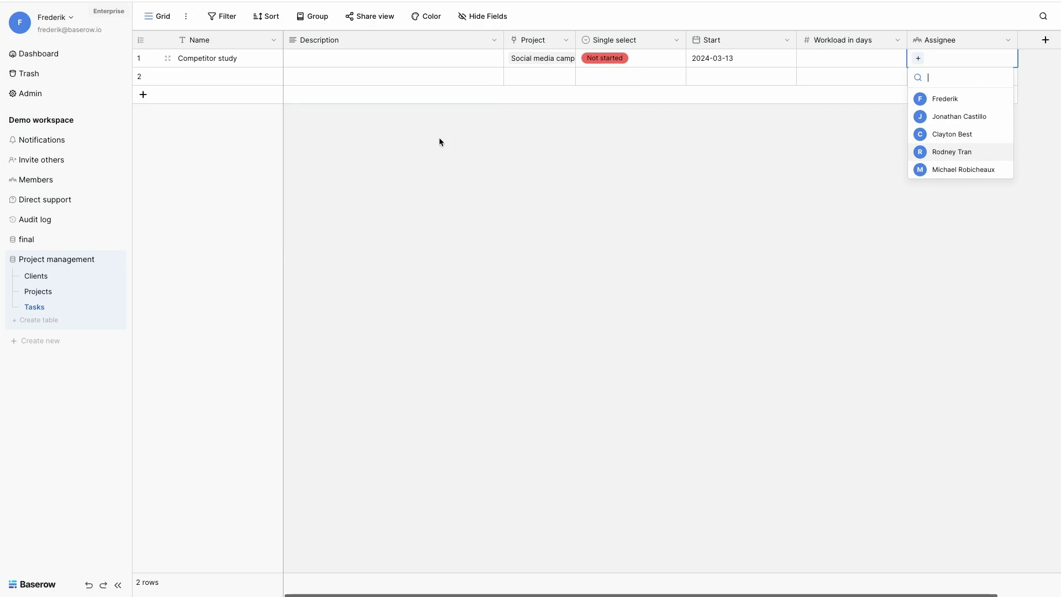
Step: Browse the admin All users list, then return to the Project management Tasks table
left_click(26, 95)
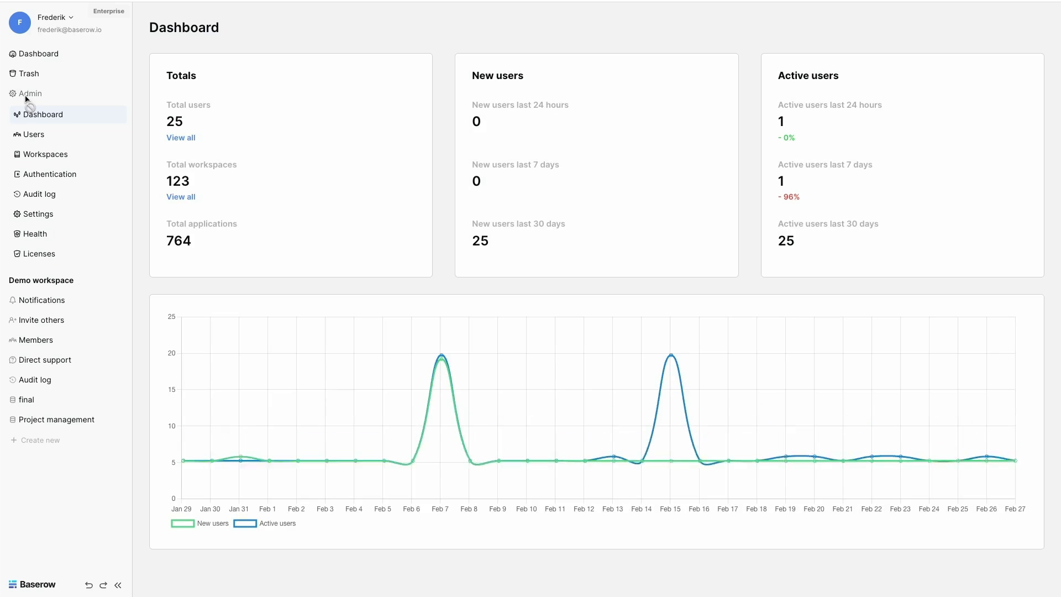
left_click(22, 134)
scroll(236, 302, "down", 7)
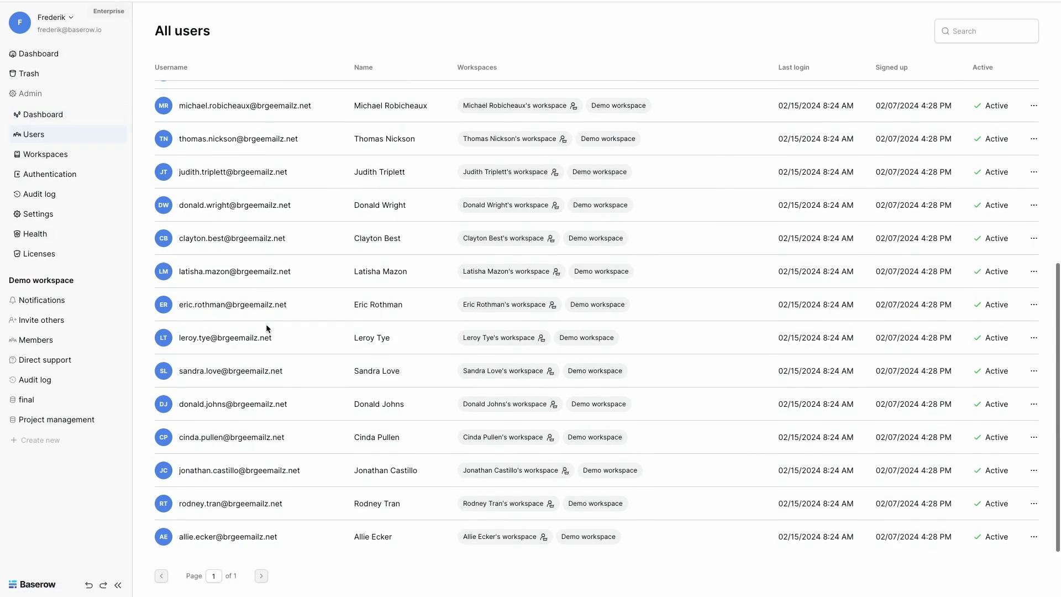
scroll(254, 243, "up", 7)
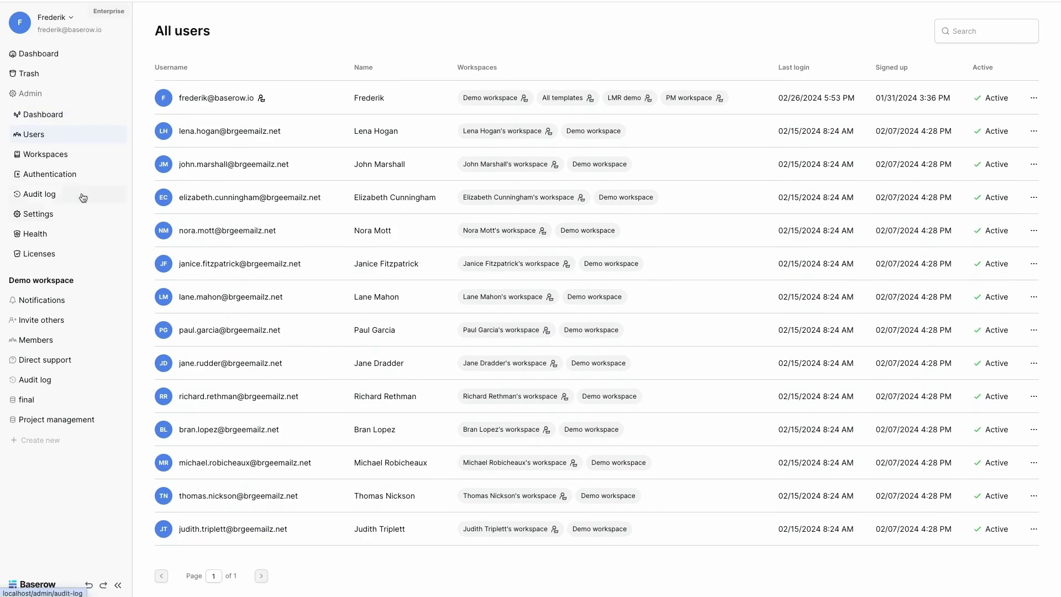
left_click(53, 425)
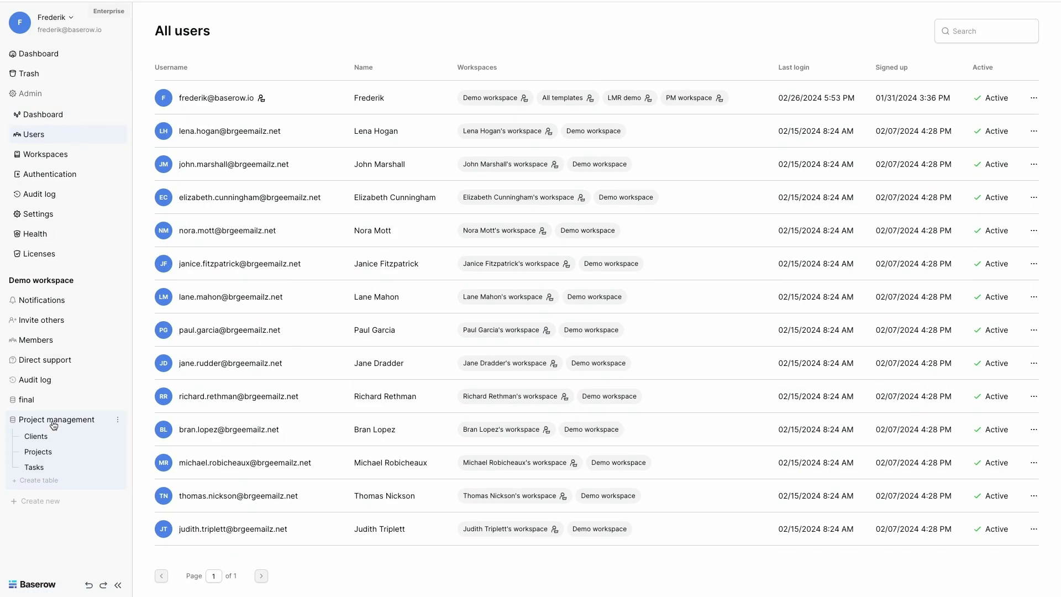
left_click(35, 466)
Step: Assign yourself to the Competitor study task's Assignee field
left_click(950, 56)
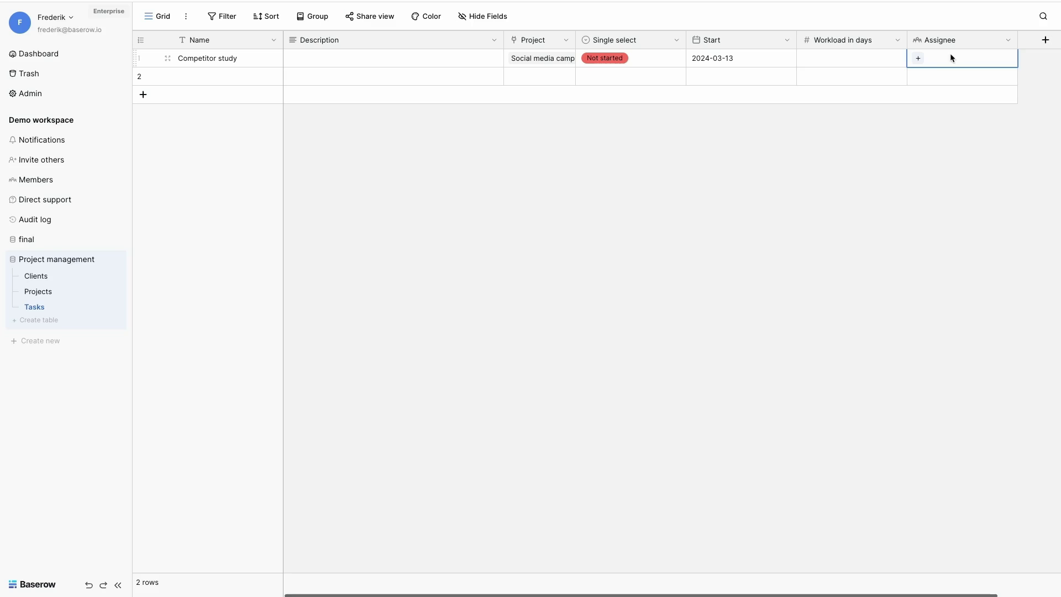
left_click(919, 59)
left_click(934, 98)
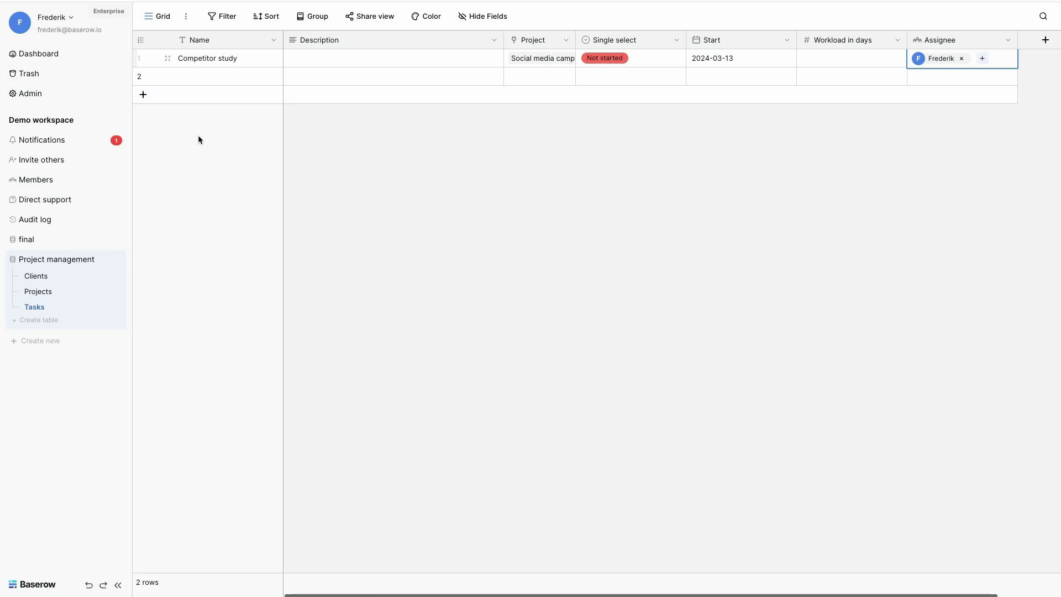
Step: Clear and delete all notifications, then close the notifications panel
left_click(74, 146)
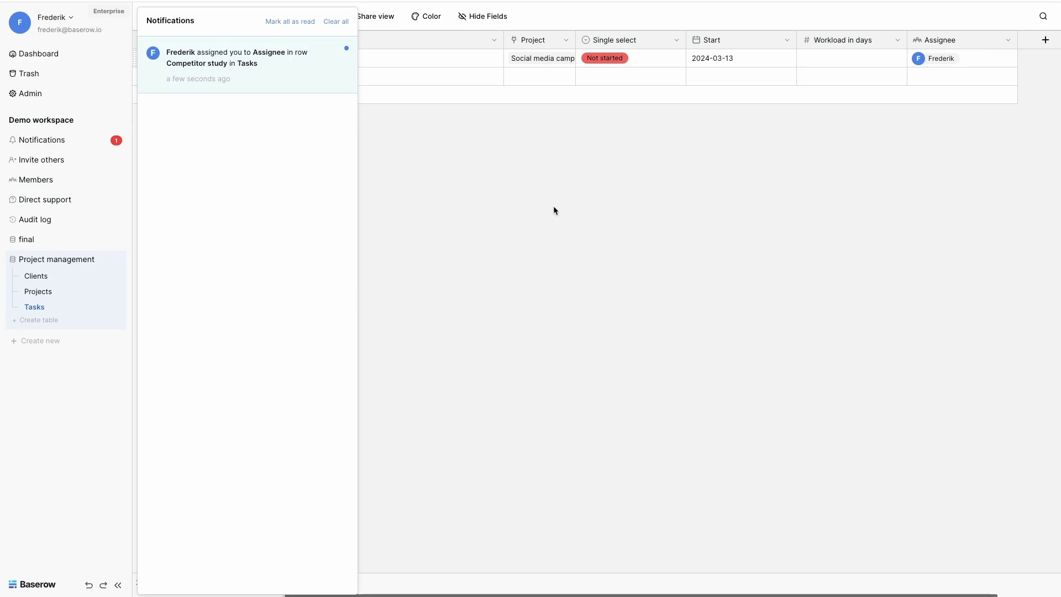
left_click(335, 21)
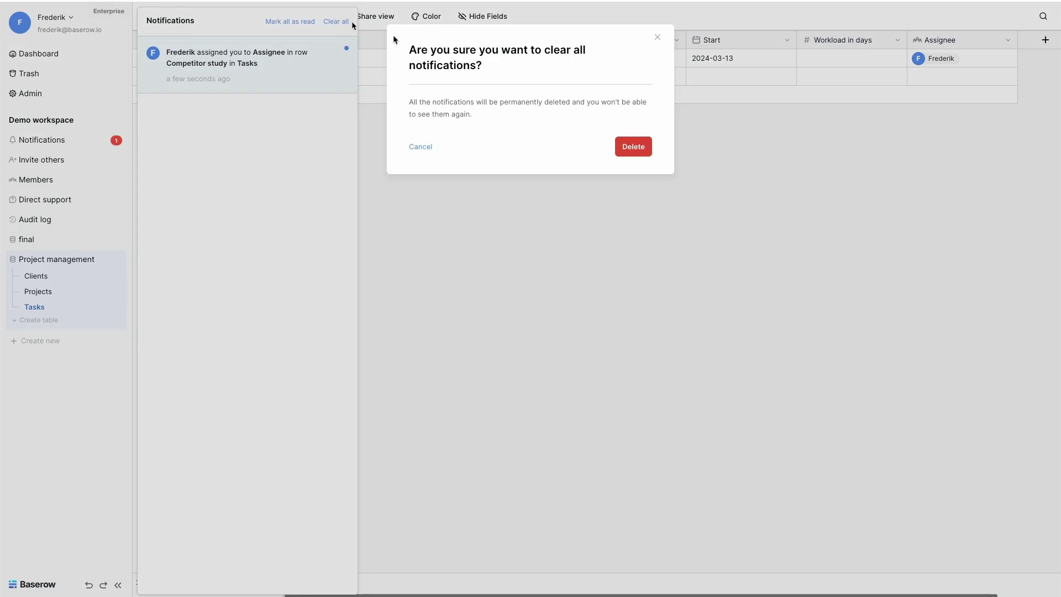
left_click(632, 146)
left_click(709, 181)
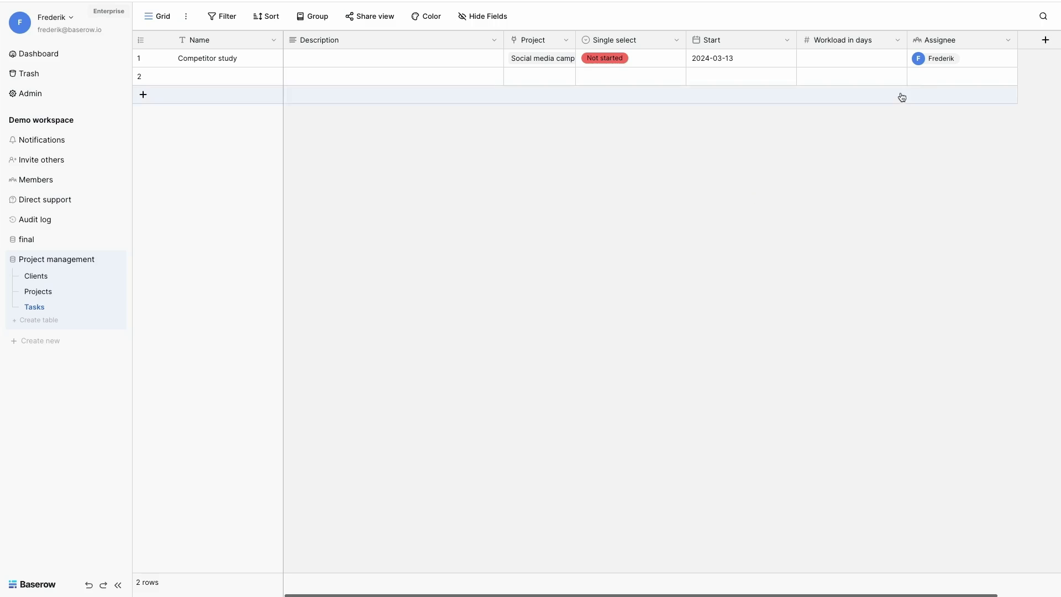
Step: Add a Created on field using ISO date format with time included
scroll(969, 71, "right", 2)
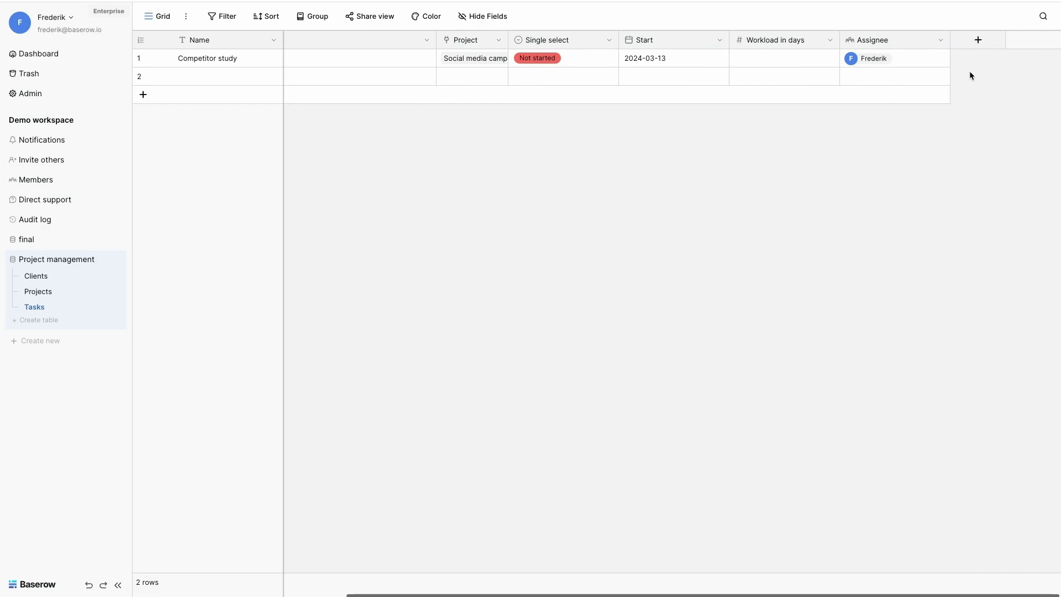
left_click(979, 47)
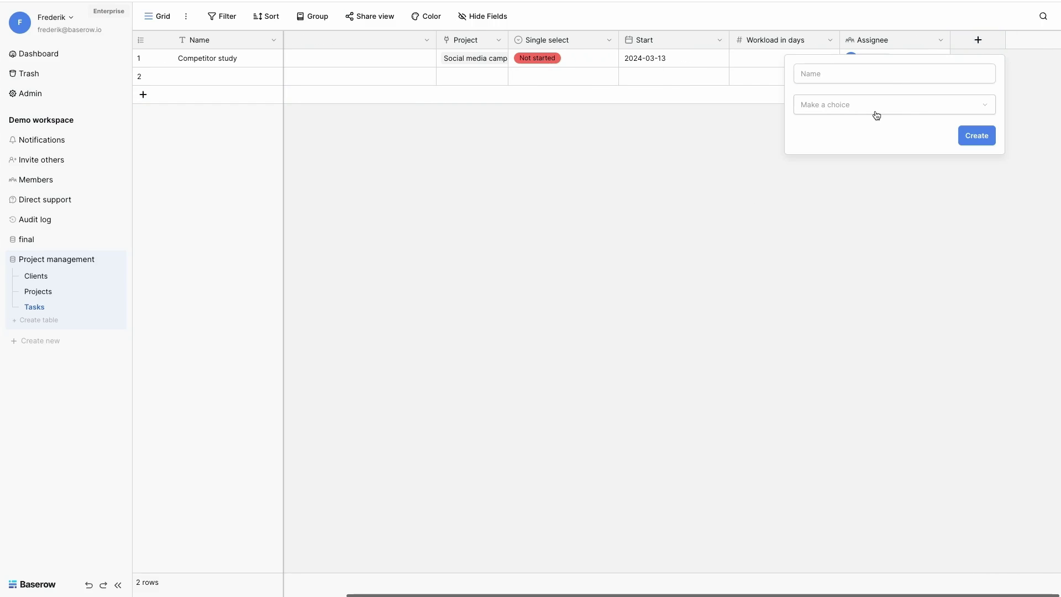
left_click(885, 212)
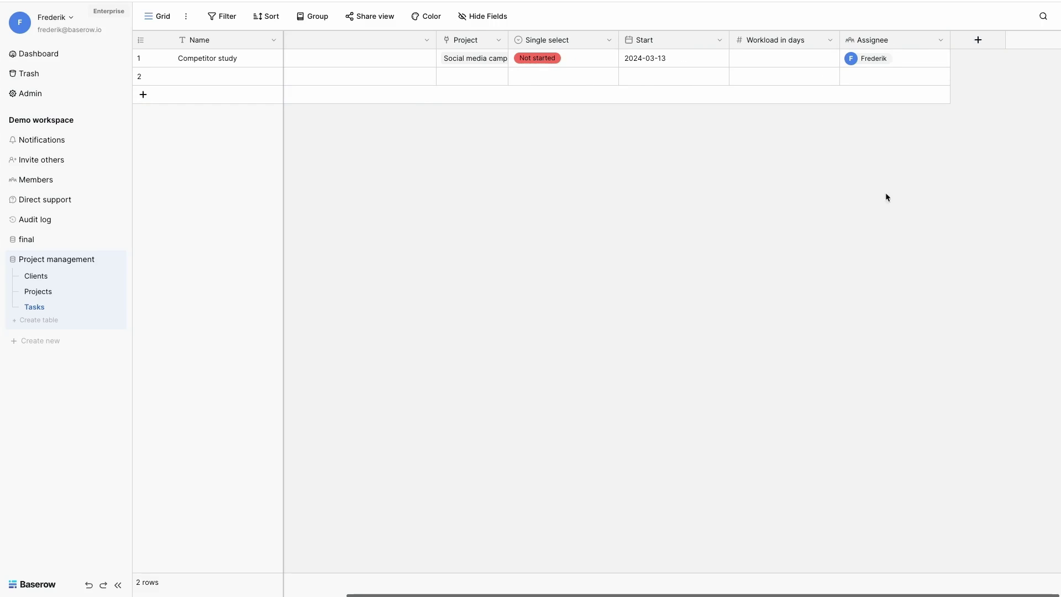
left_click(981, 42)
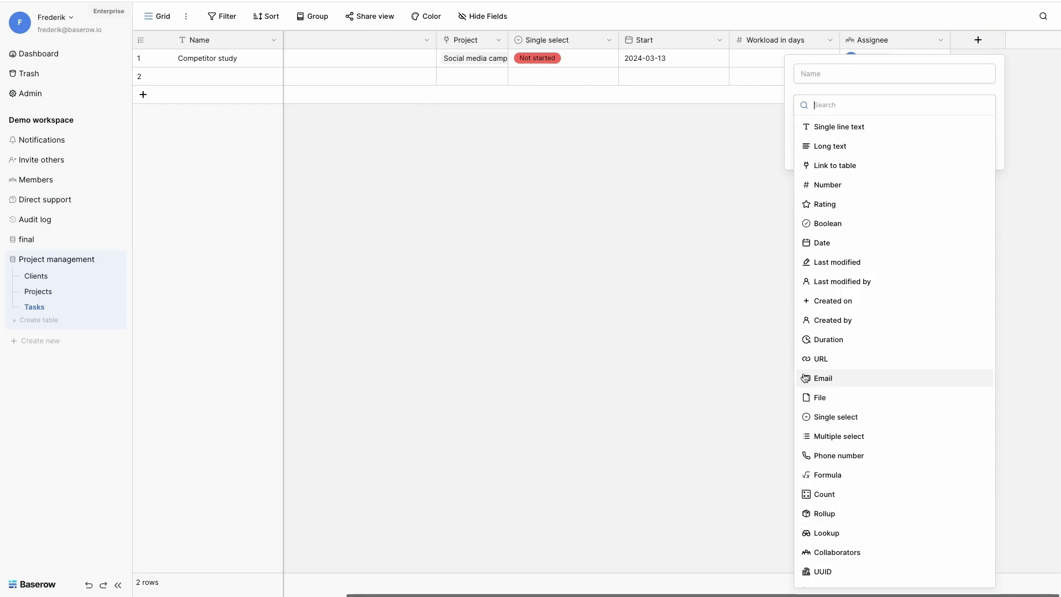
scroll(867, 429, "down", 1)
scroll(868, 429, "up", 1)
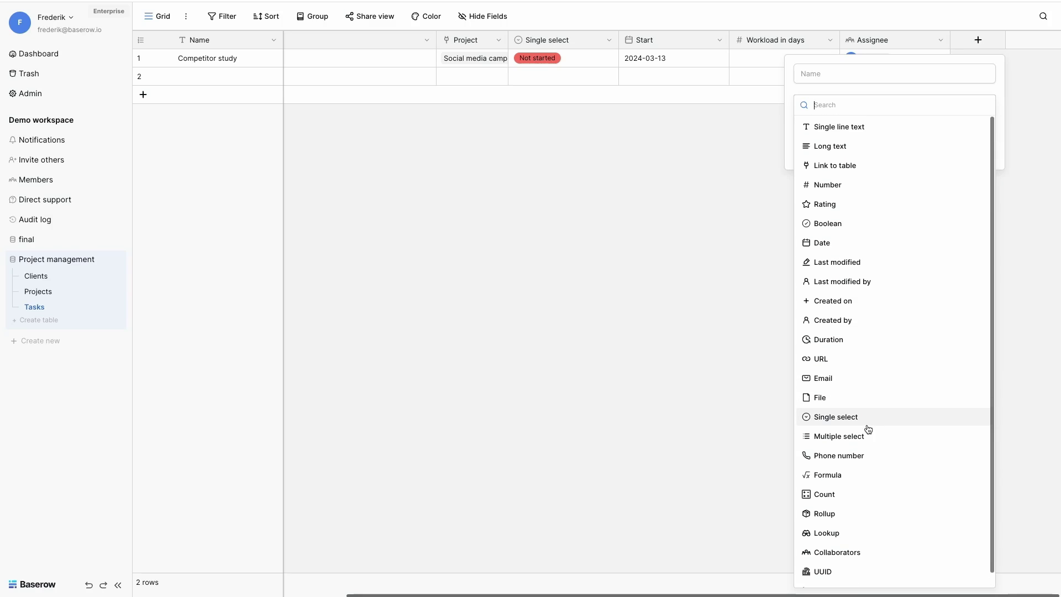
left_click(852, 300)
left_click(852, 150)
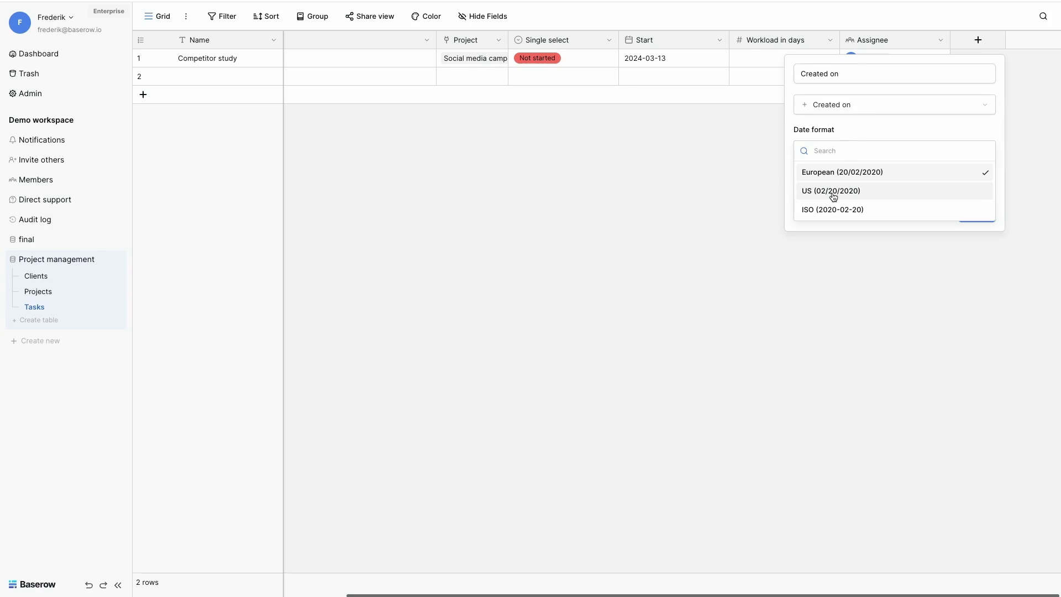
left_click(856, 209)
left_click(825, 176)
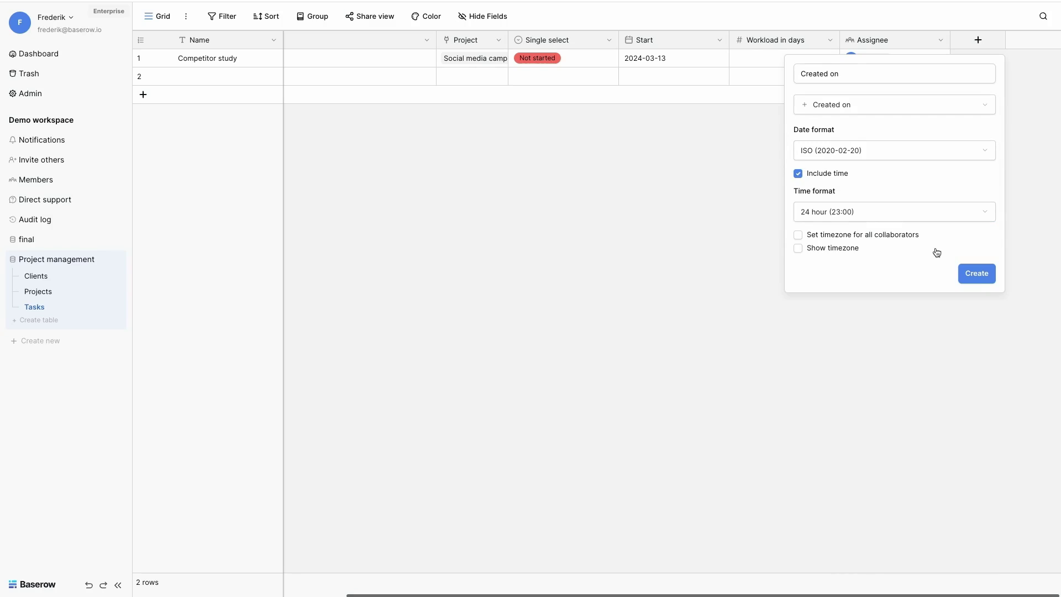
left_click(976, 272)
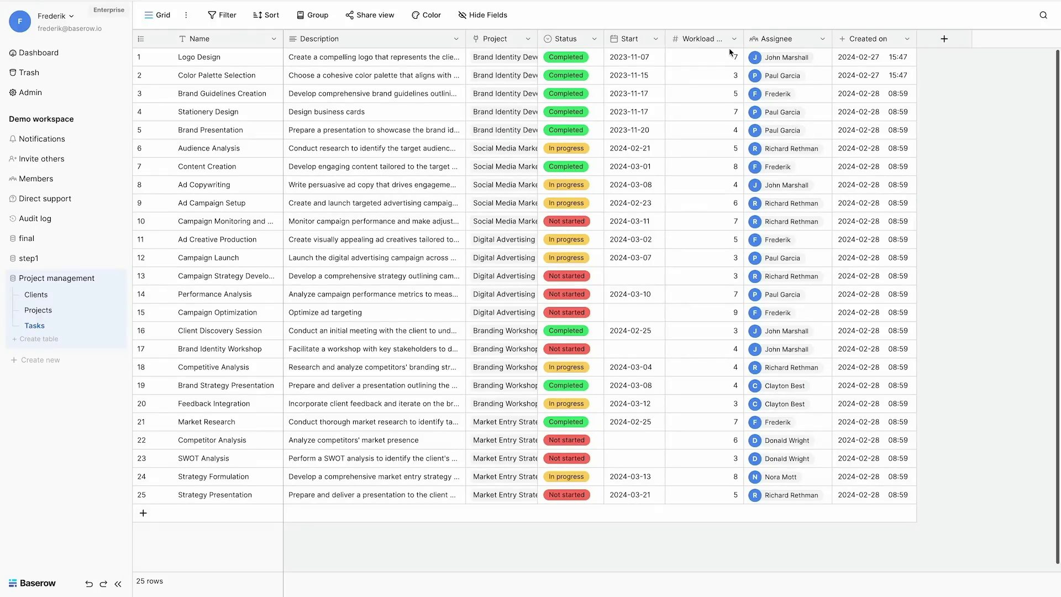
Step: Insert a Deadline formula field right of Workload in days, adding Start and Workload in days
left_click(735, 39)
left_click(684, 117)
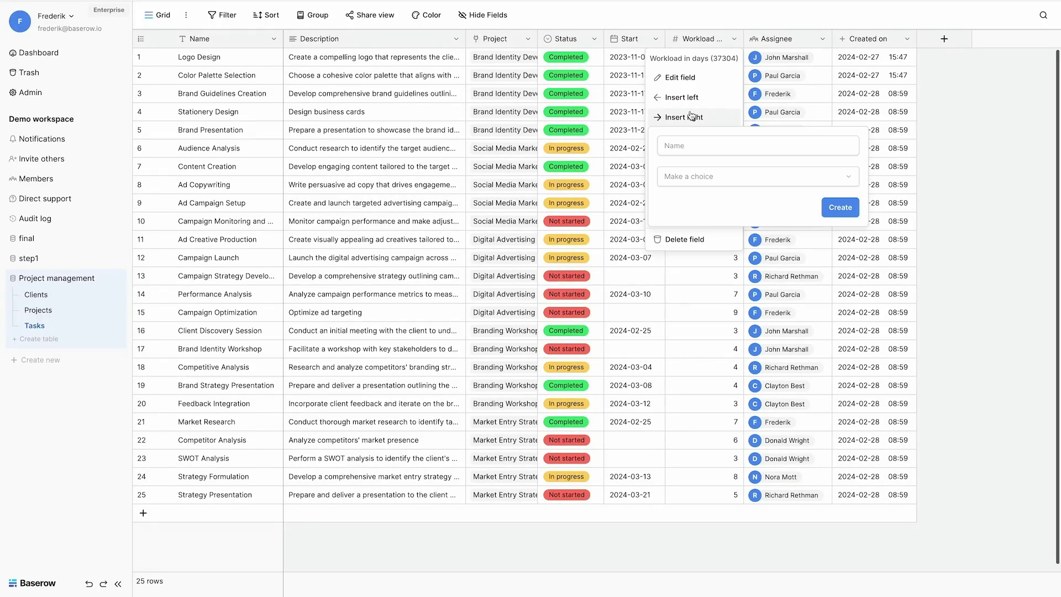
type("Da")
key("BackSpace")
type("eadline")
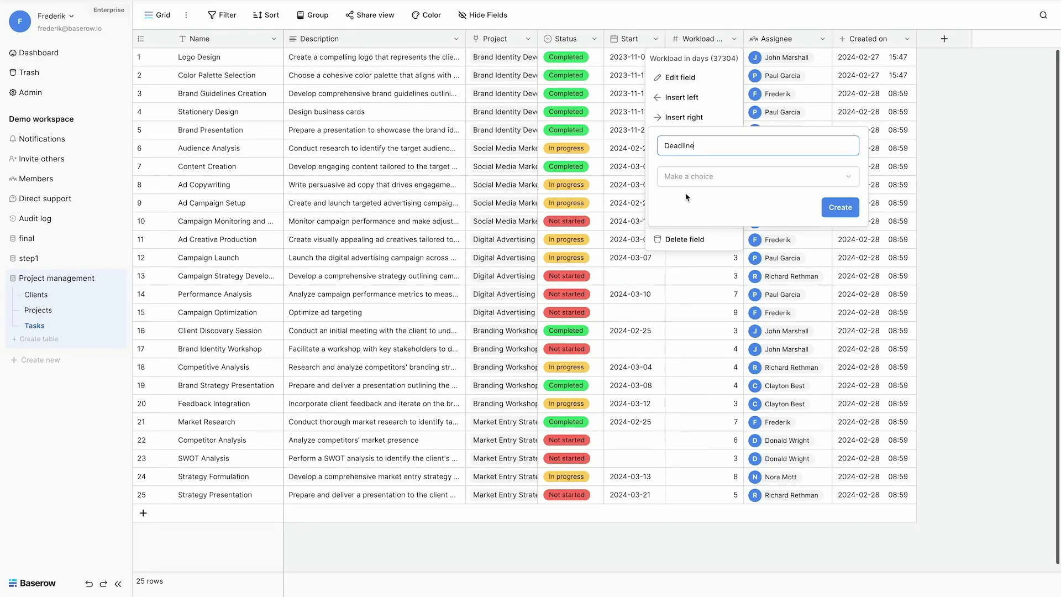
left_click(686, 176)
left_click(707, 553)
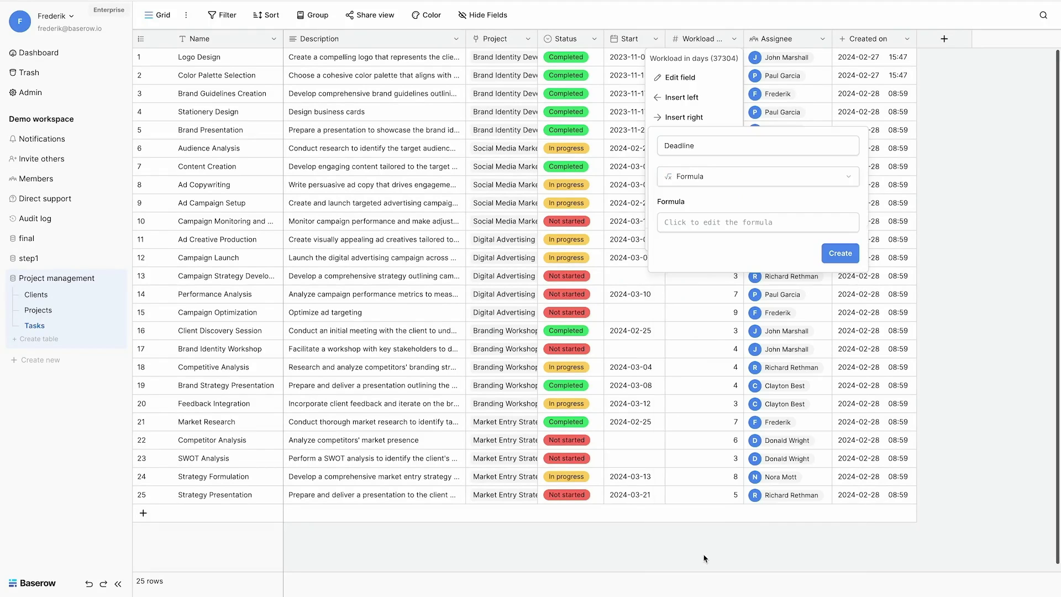
left_click(703, 221)
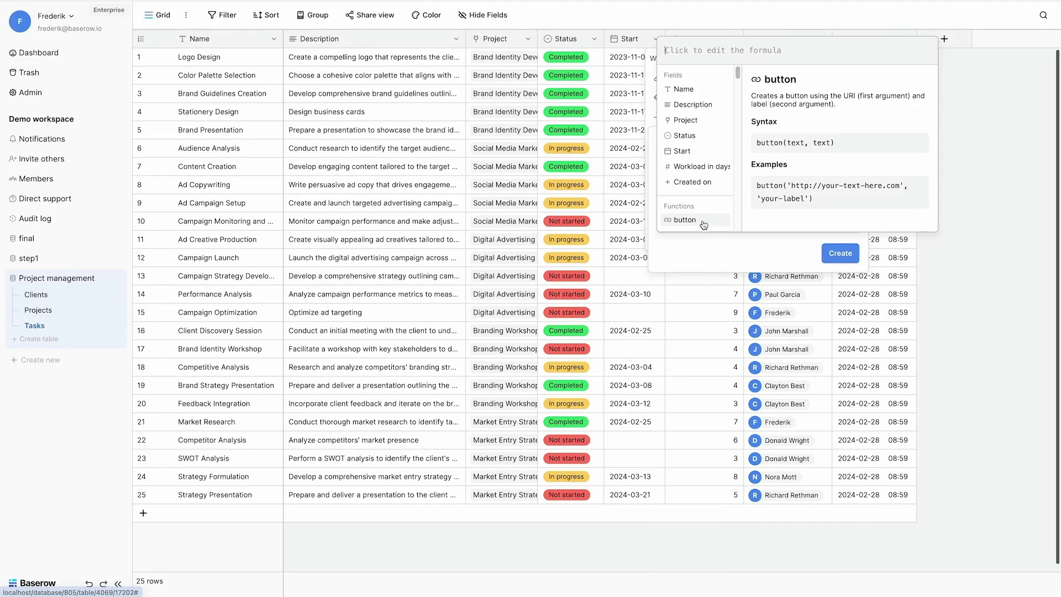
left_click(684, 152)
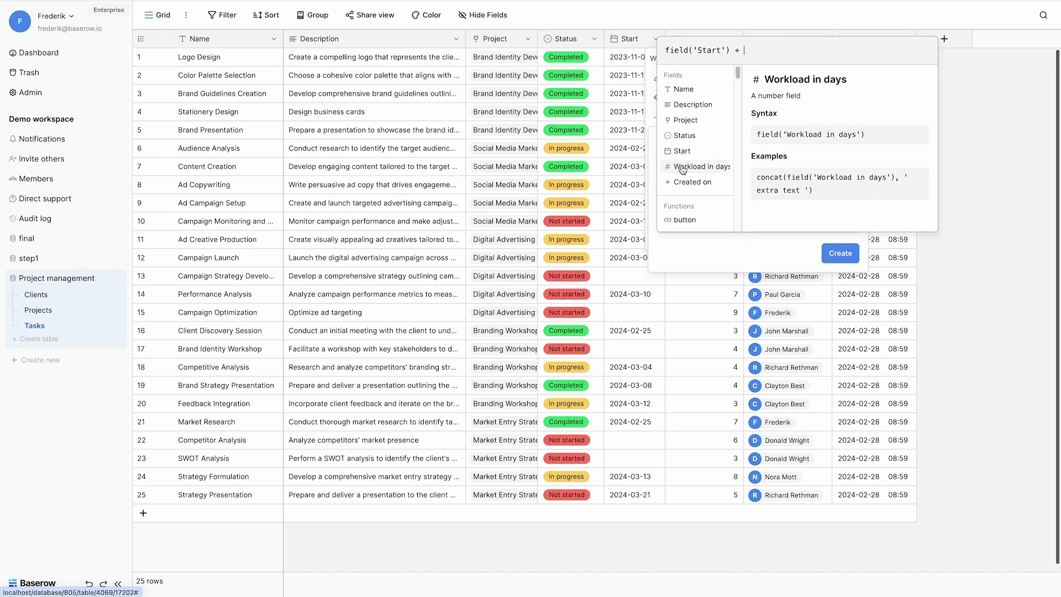
left_click(698, 166)
left_click(874, 265)
left_click(845, 269)
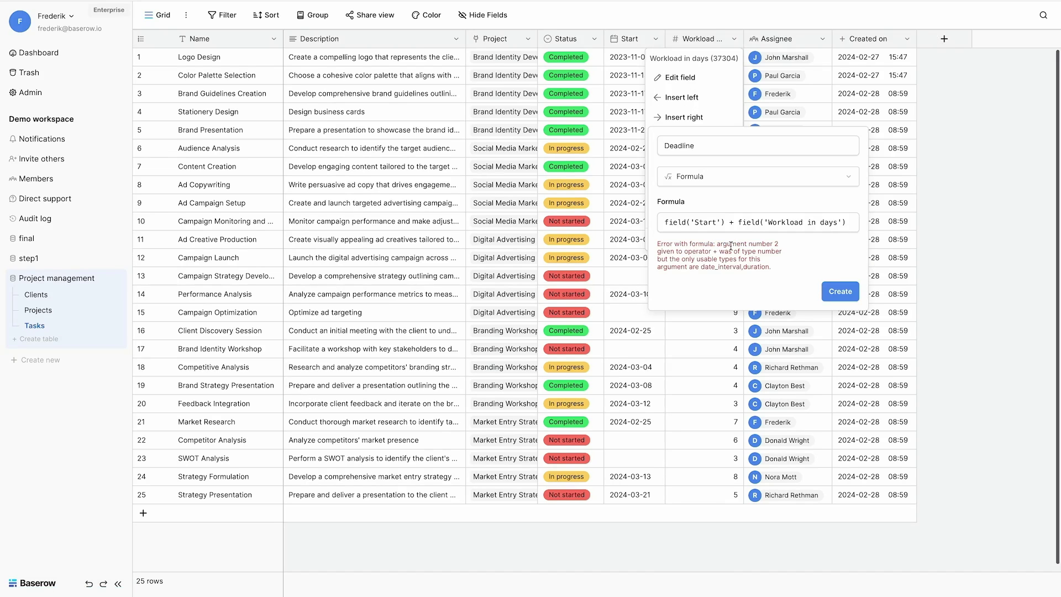
Step: Replace the Workload term with date_interval('7 days') and create the Deadline field
left_click_drag(700, 264, 741, 265)
left_click(735, 222)
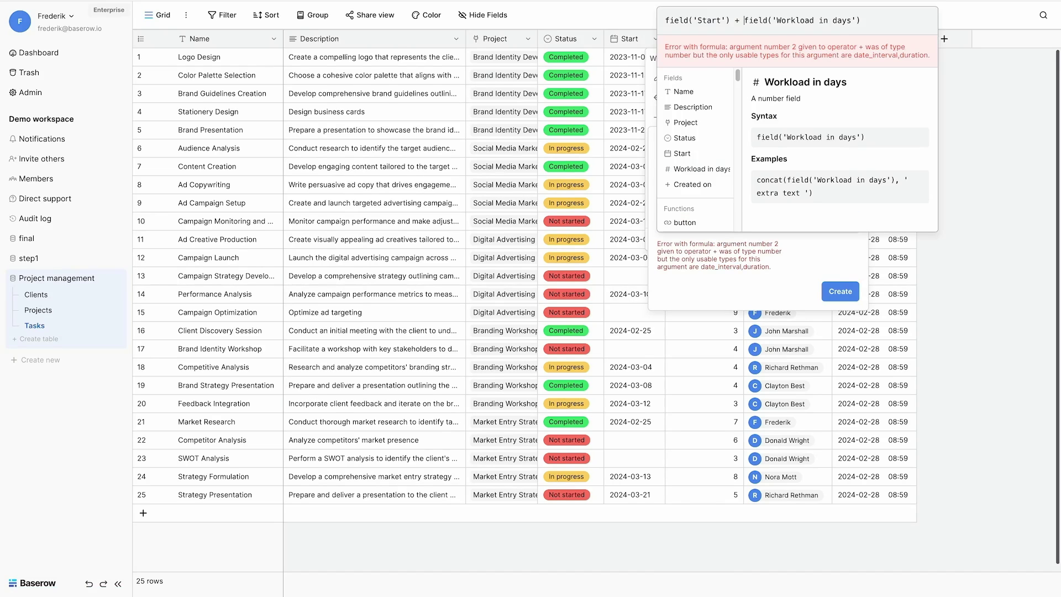
key("shift+End")
type("date_in")
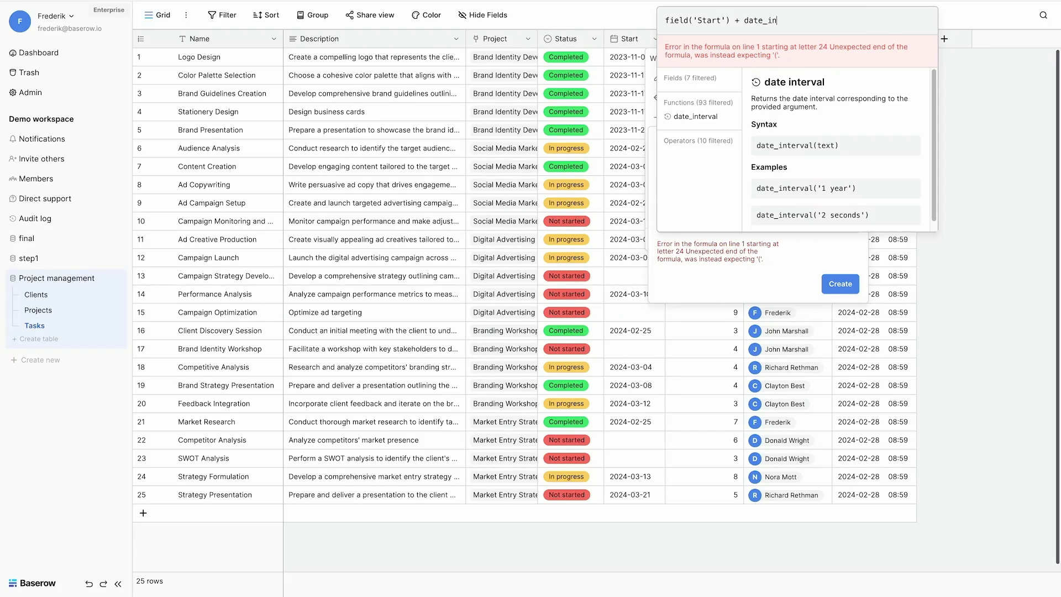
left_click(691, 117)
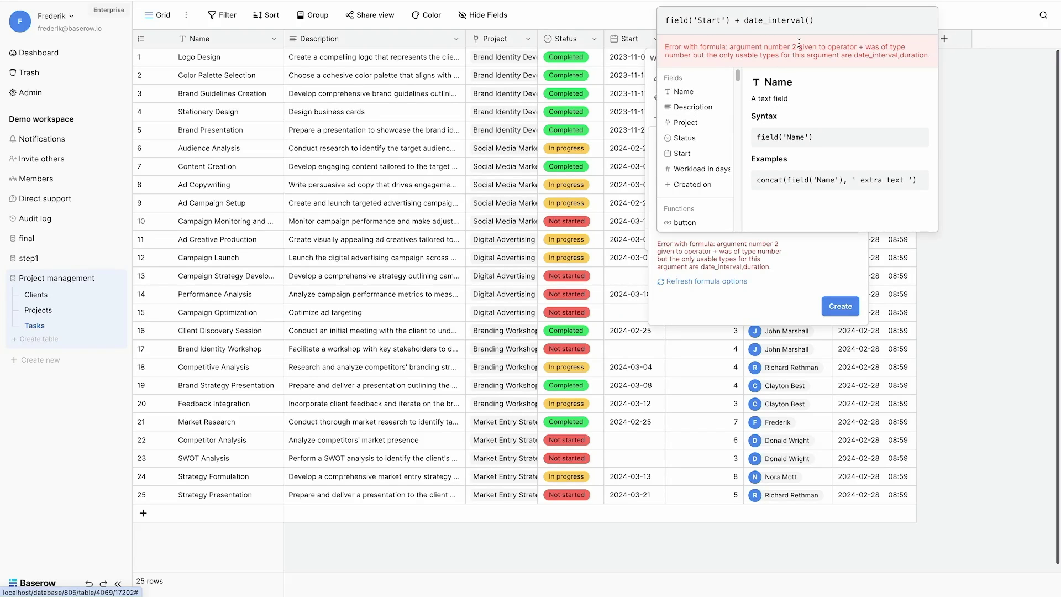
type("'")
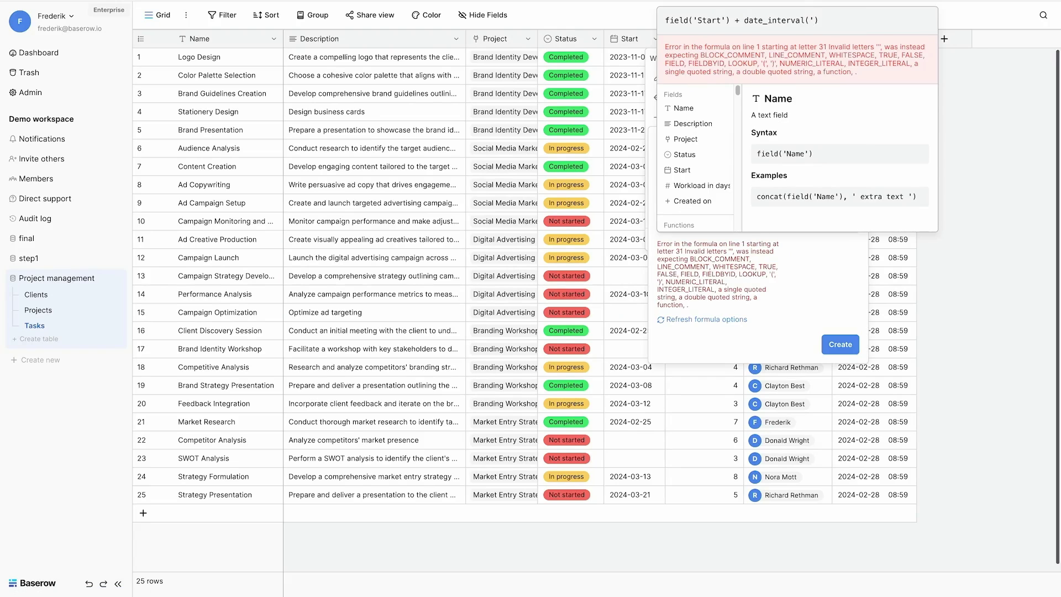
type("7 days'")
left_click(826, 332)
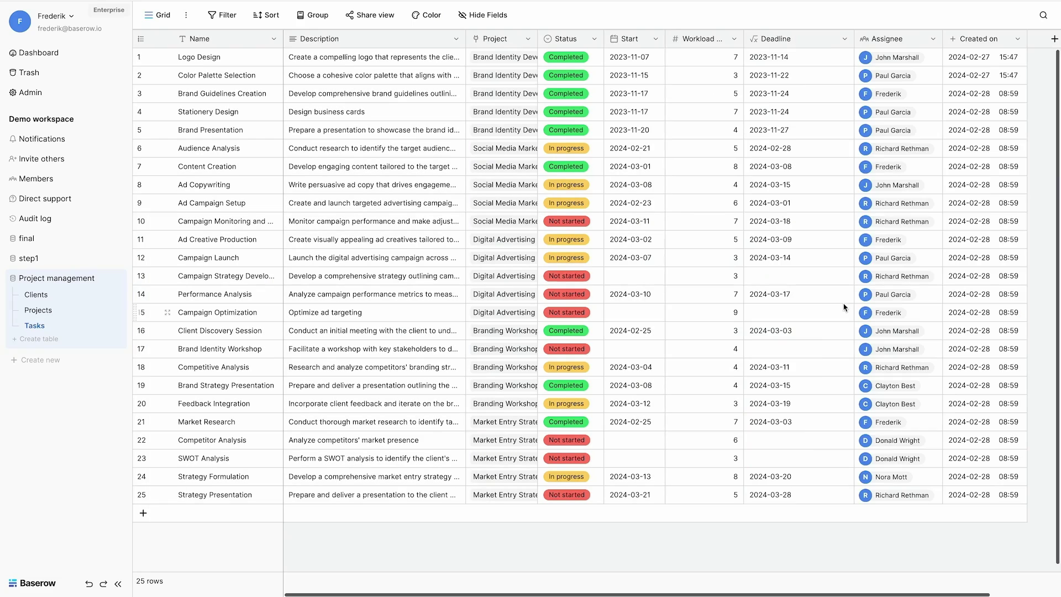
left_click(834, 306)
Step: Change the Deadline interval to concat(field('Workload in days'),' days') and save the formula
left_click(844, 39)
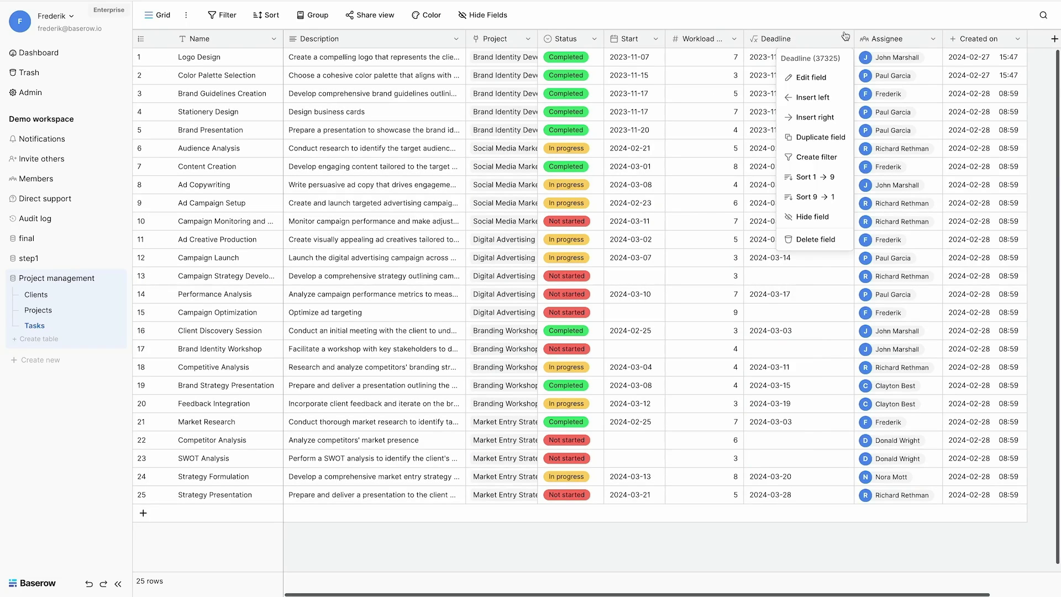
left_click(808, 79)
left_click(933, 183)
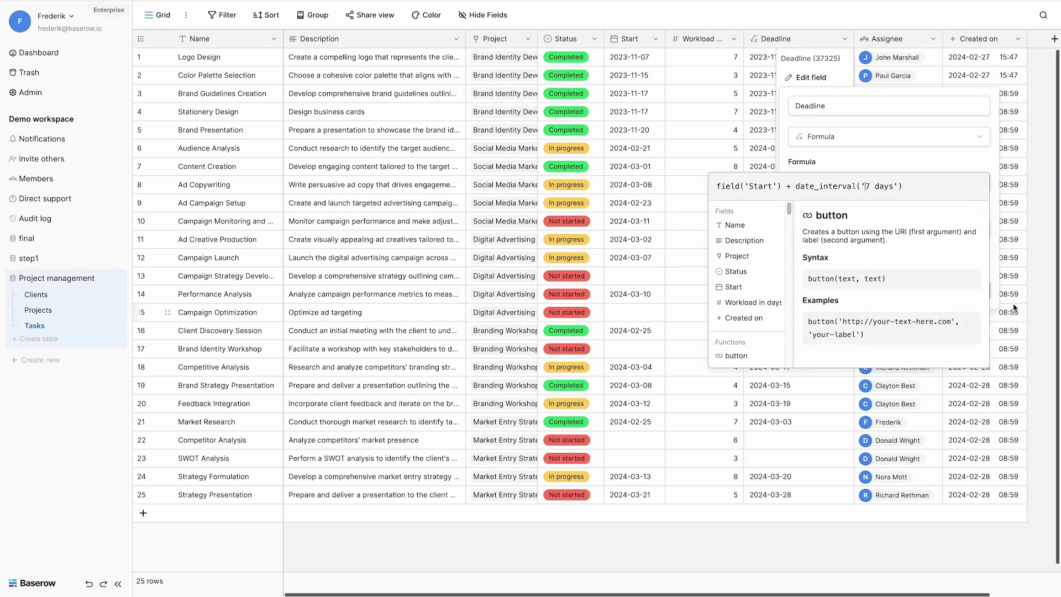
key("shift+Left")
key("shift+Left")
key("BackSpace")
left_click(752, 303)
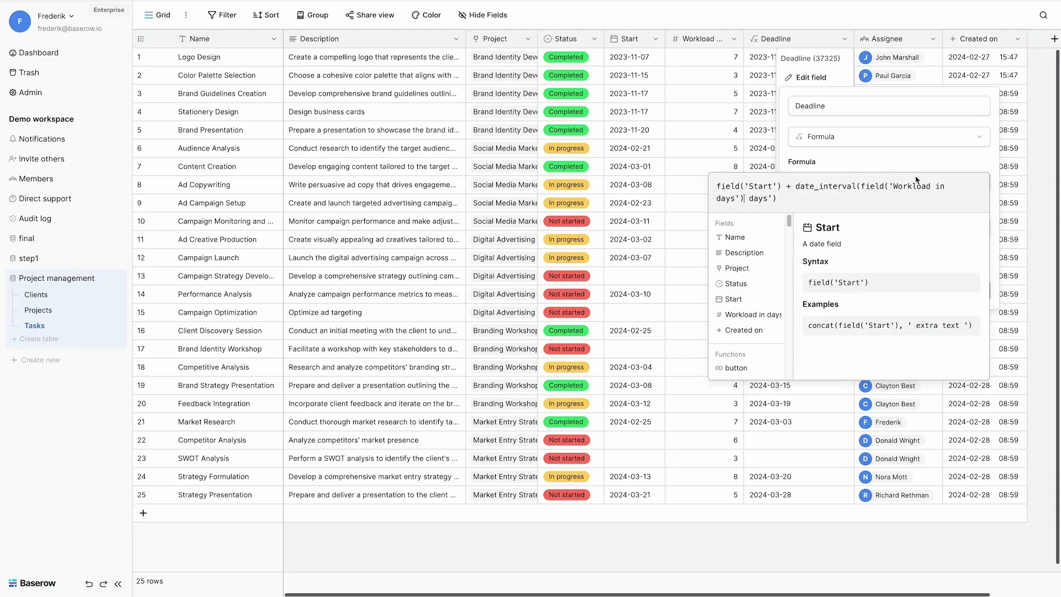
type("concat(")
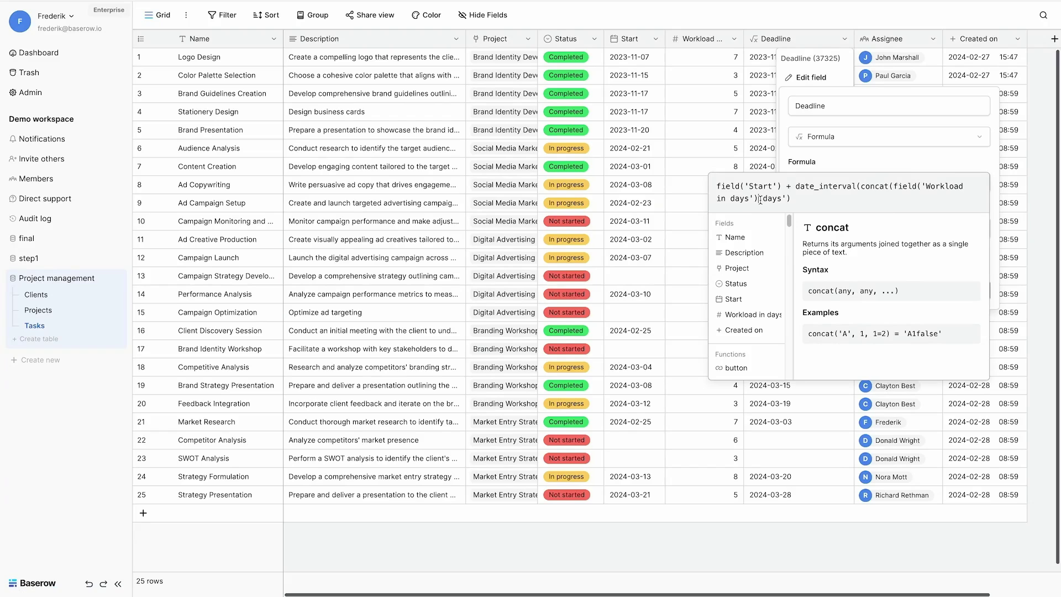
type(",'")
key("Right")
type(")")
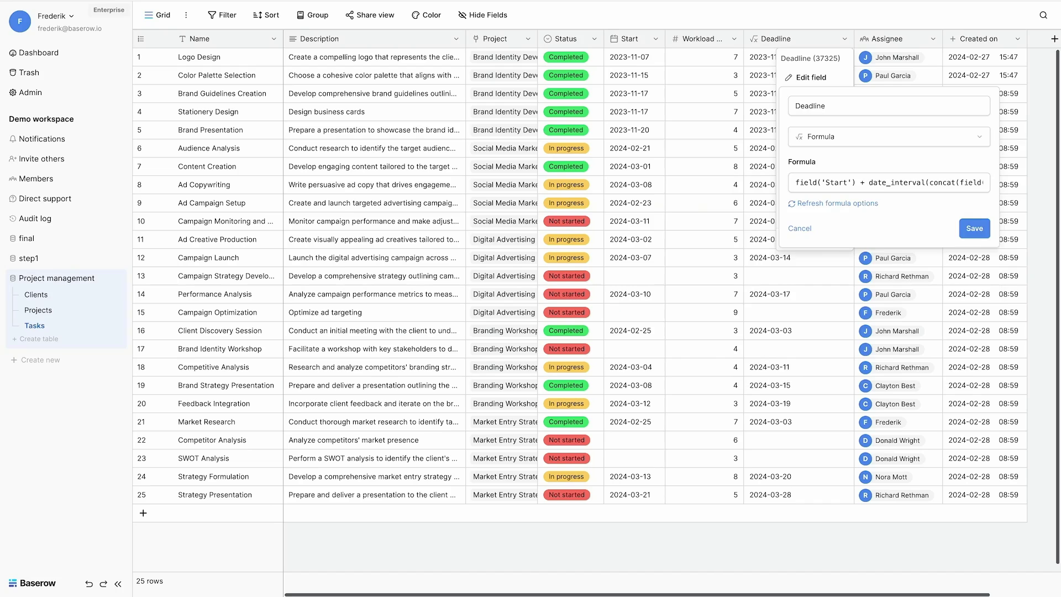
left_click(975, 229)
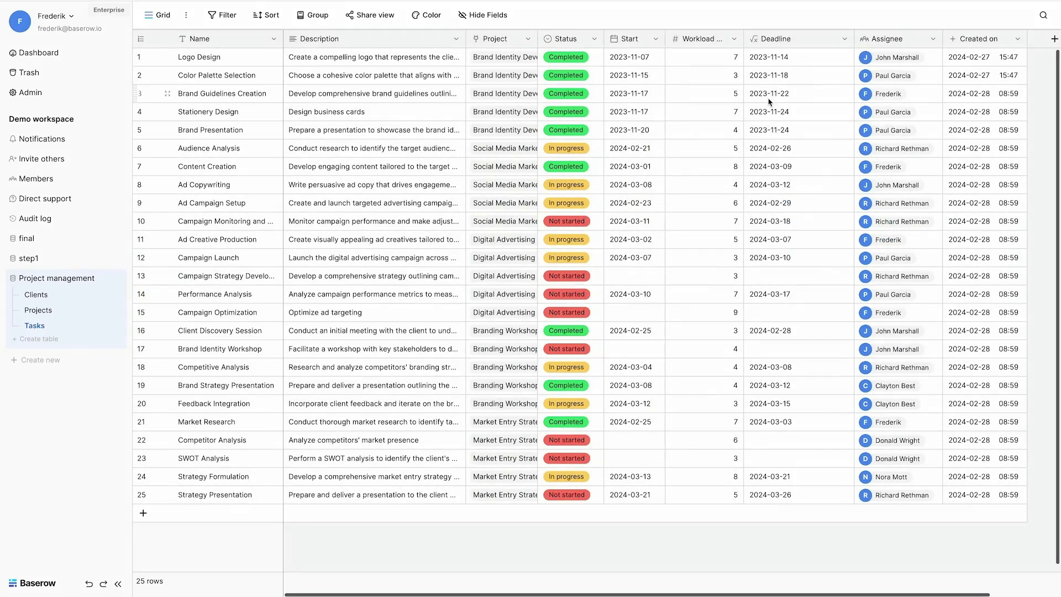
Step: Insert a Days to go formula column right of Deadline: date_diff('dd',now(),field('Deadline'))
left_click(845, 39)
left_click(815, 118)
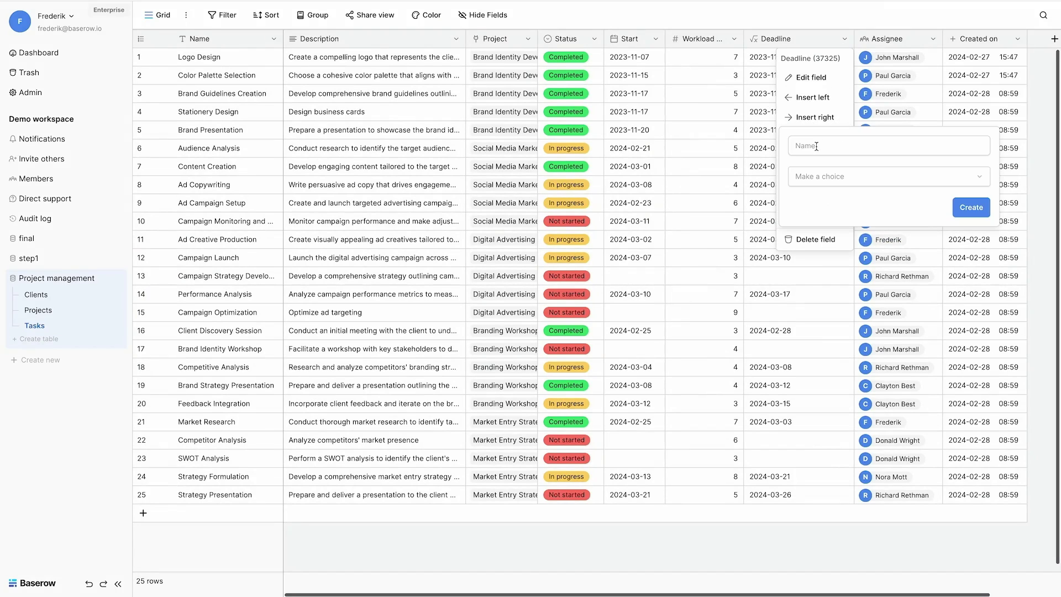
type("Days to go")
left_click(849, 176)
left_click(826, 547)
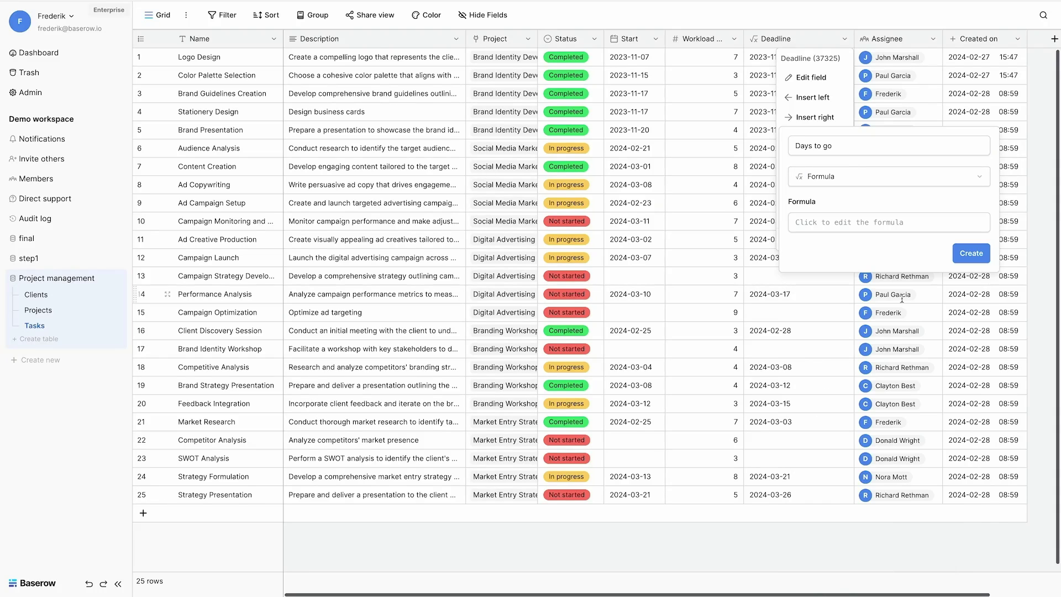
left_click(869, 222)
type("date")
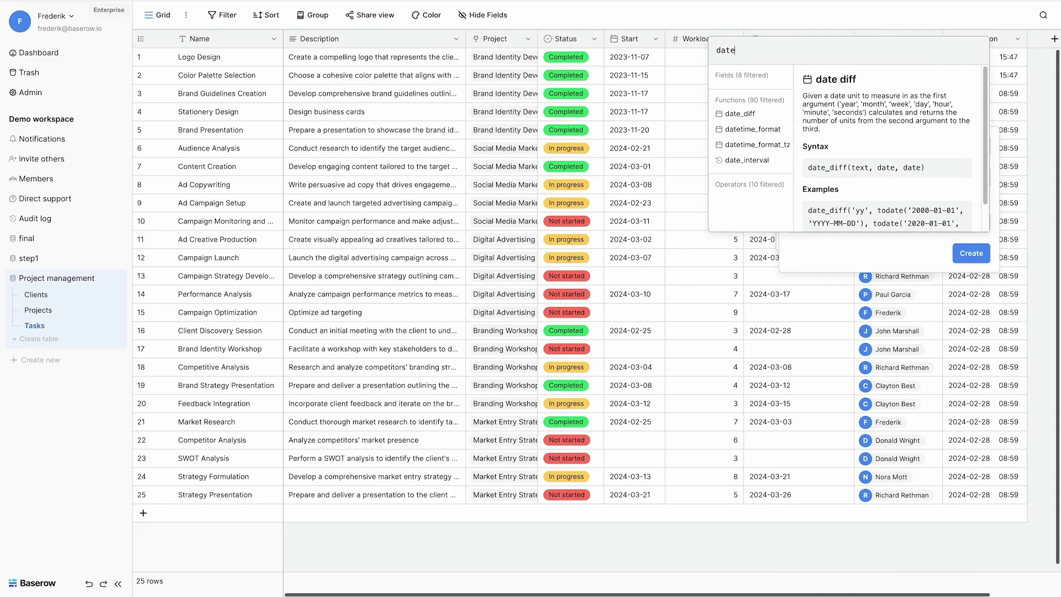
type("_d")
left_click(735, 114)
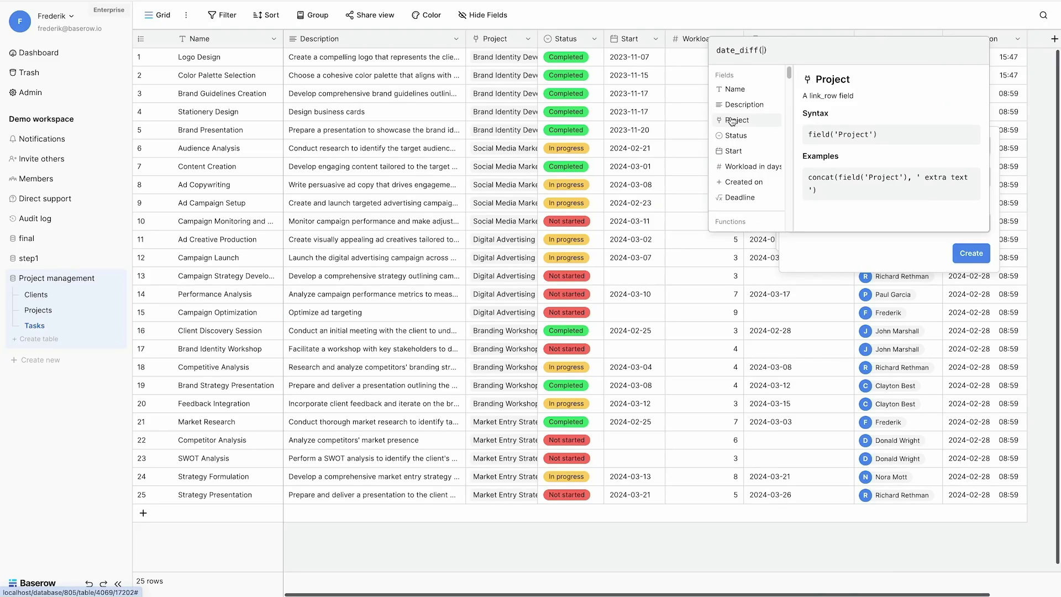
type("'dd',")
type("now()")
left_click(740, 197)
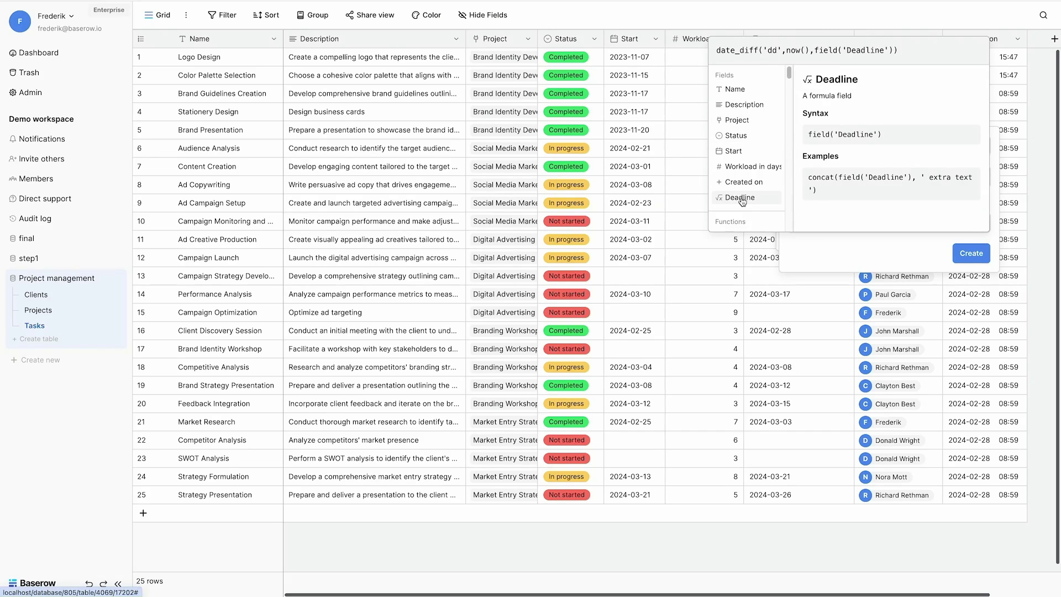
left_click(968, 267)
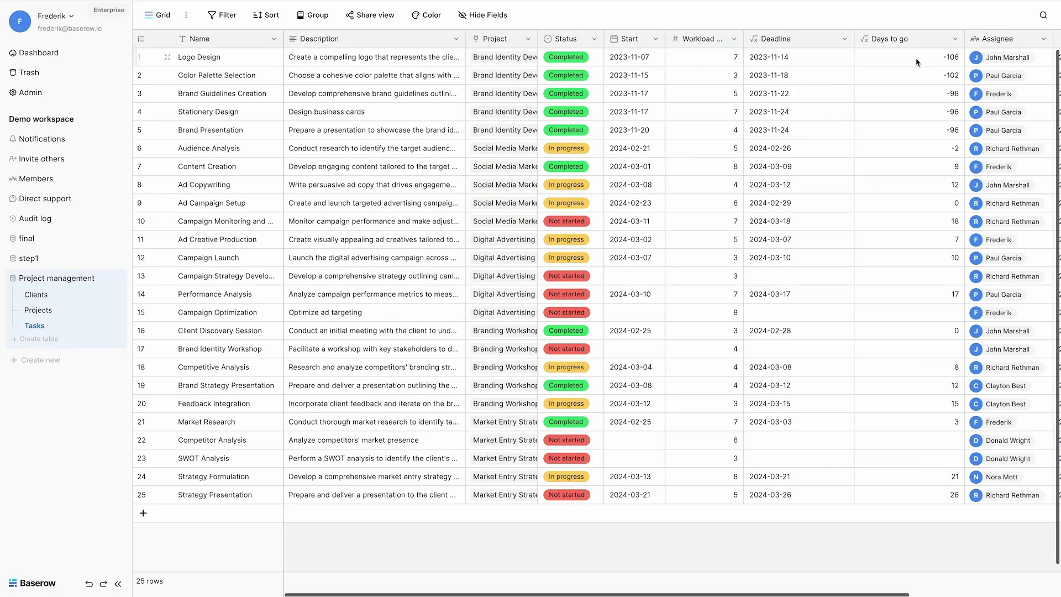
Step: Select the Days to go values for rows 1 to 6
left_click(882, 57)
key("shift+Down")
key("shift+Down")
key("shift+Down")
key("shift+Down")
key("shift+Down")
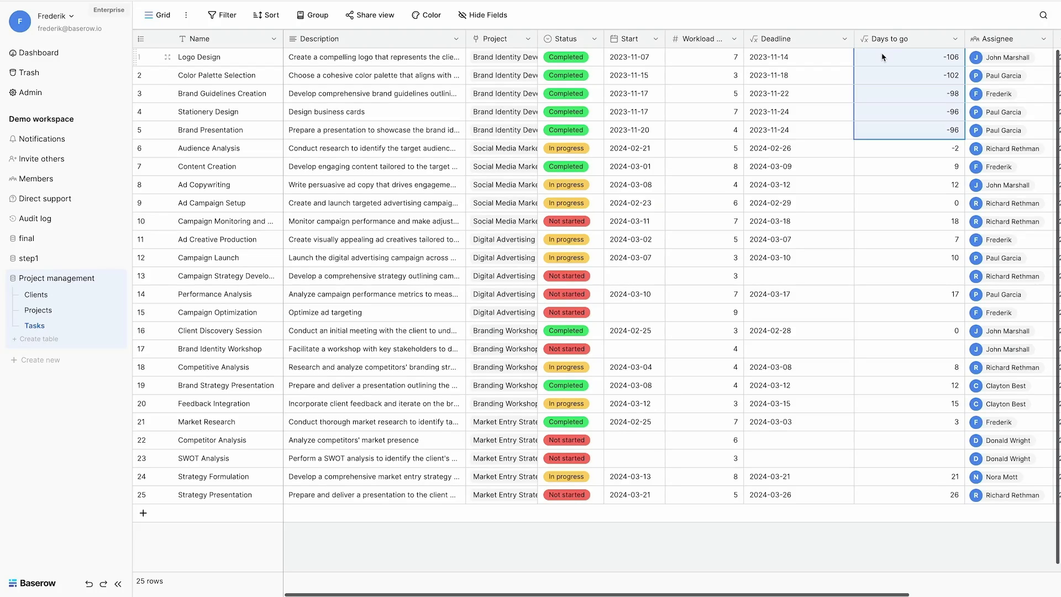
left_click(955, 39)
Step: Wrap the Days to go formula in if(field('Status') != 'Completed', …, 0) and save
left_click(921, 77)
left_click(758, 183)
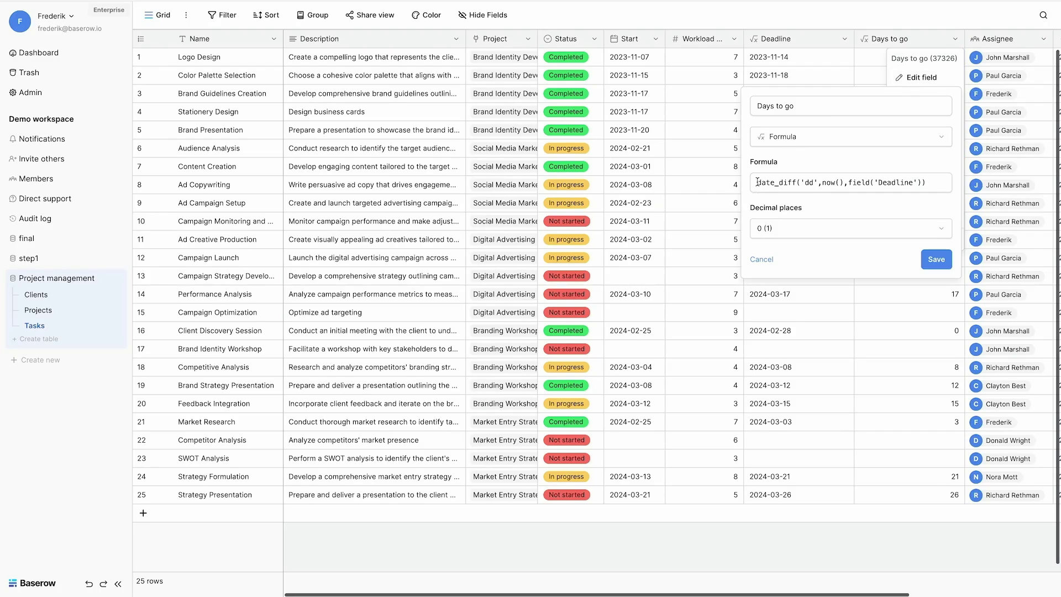
type("if(")
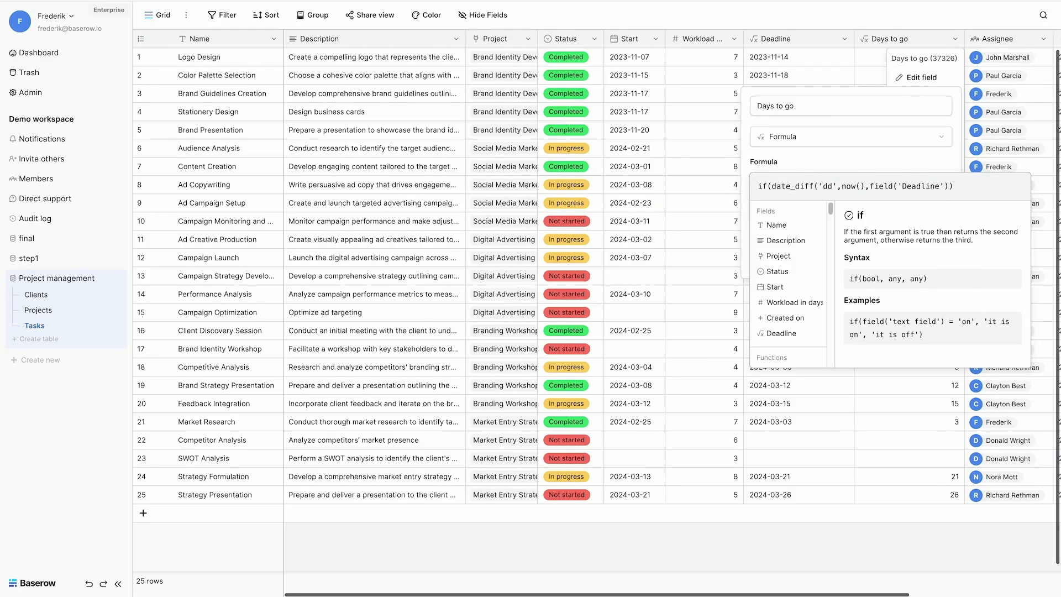
left_click(781, 272)
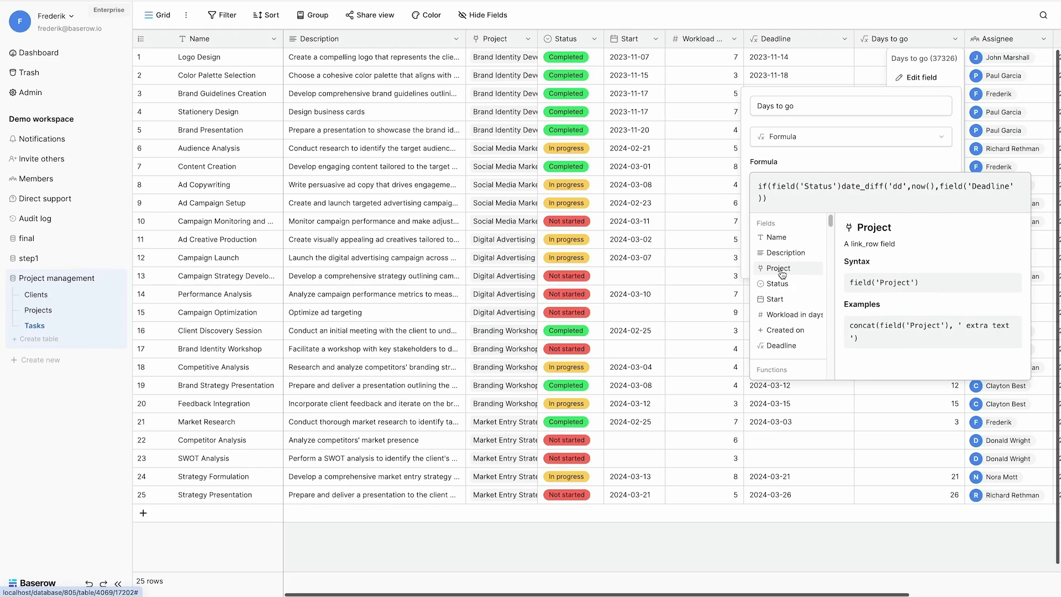
type("!= 'Com")
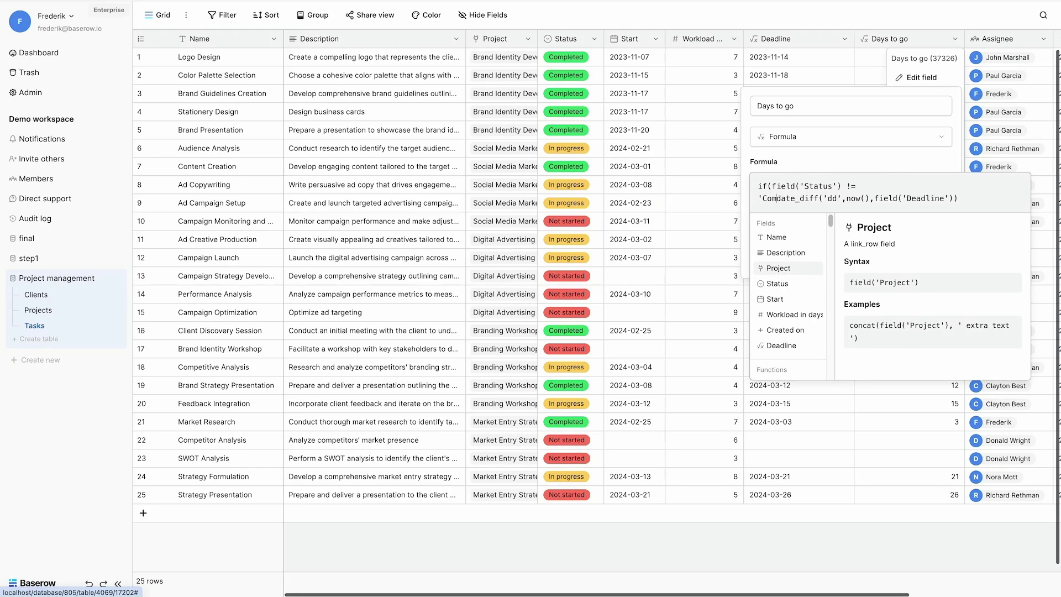
type("pleted',")
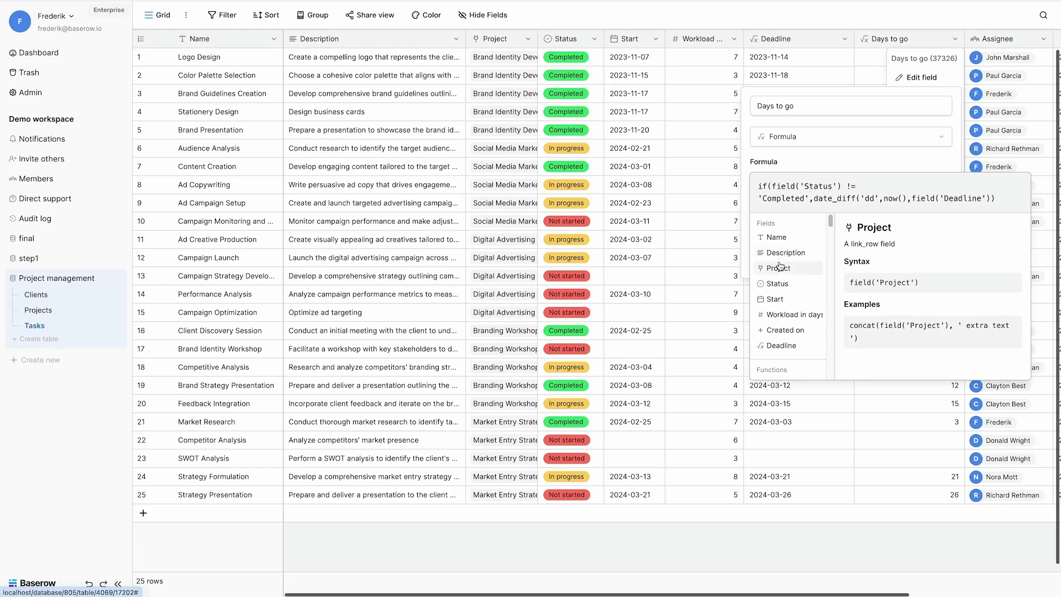
left_click(1009, 194)
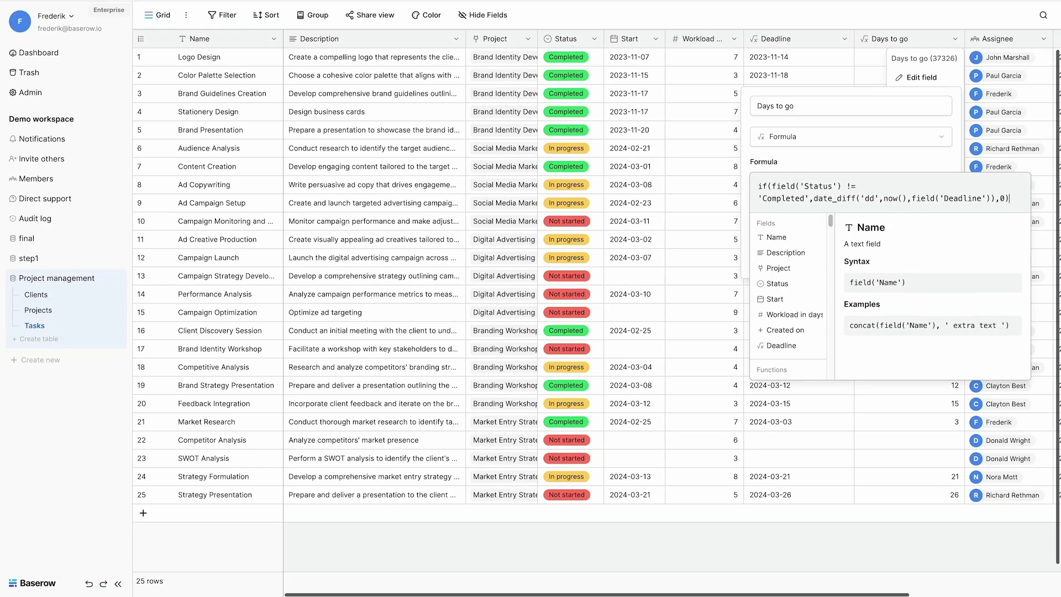
key("Escape")
left_click(936, 228)
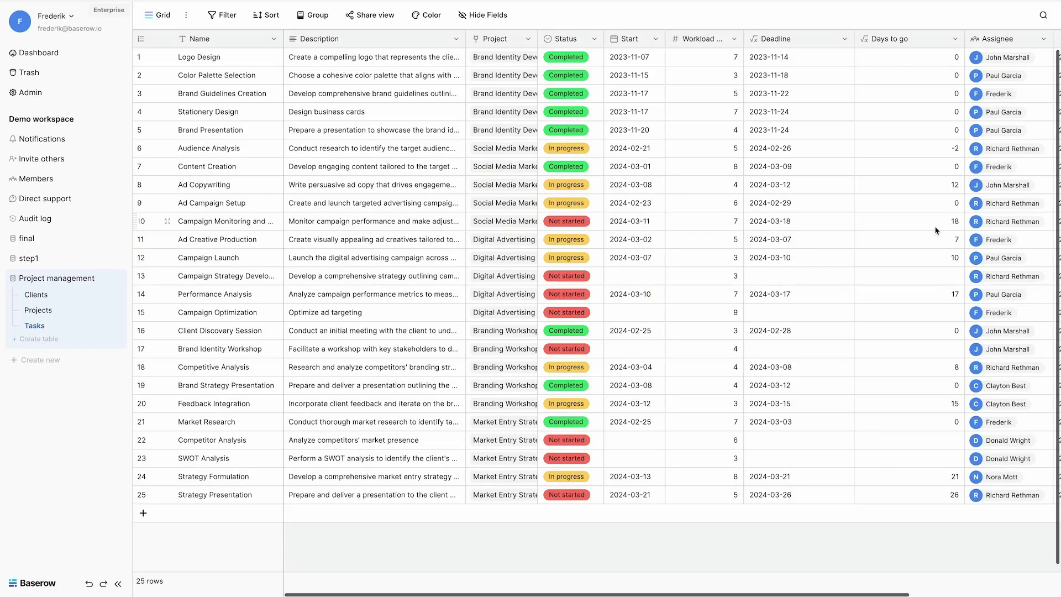
Step: Review the Days to go values down the column and open row 6's Assignee cell
left_click(896, 62)
key("shift+Down")
key("shift+Down")
key("shift+Down")
key("shift+Down")
key("shift+Down")
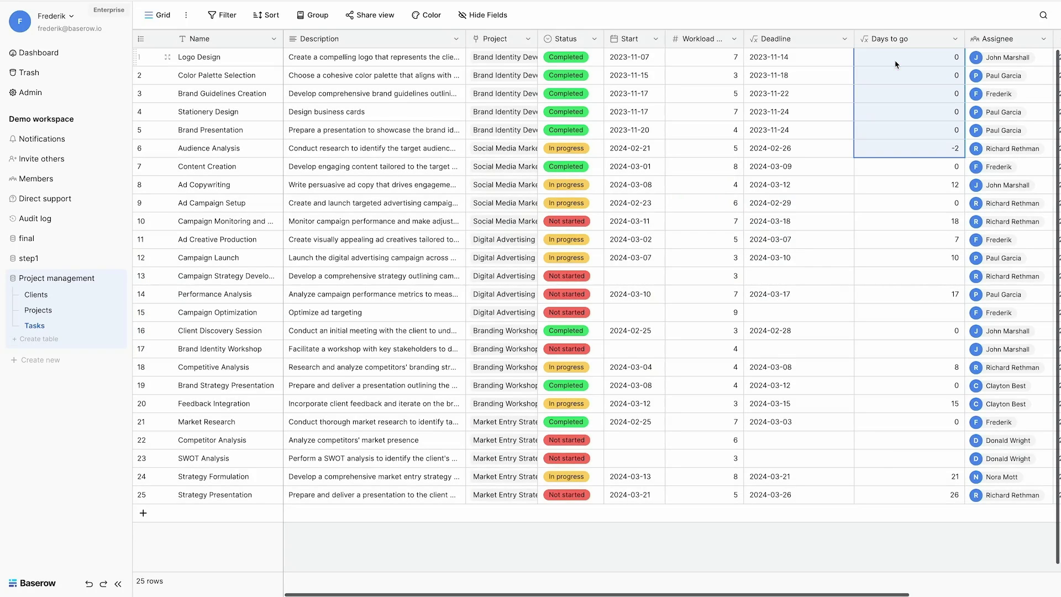
key("Down")
key("Down")
key("Down")
key("Down")
key("Down")
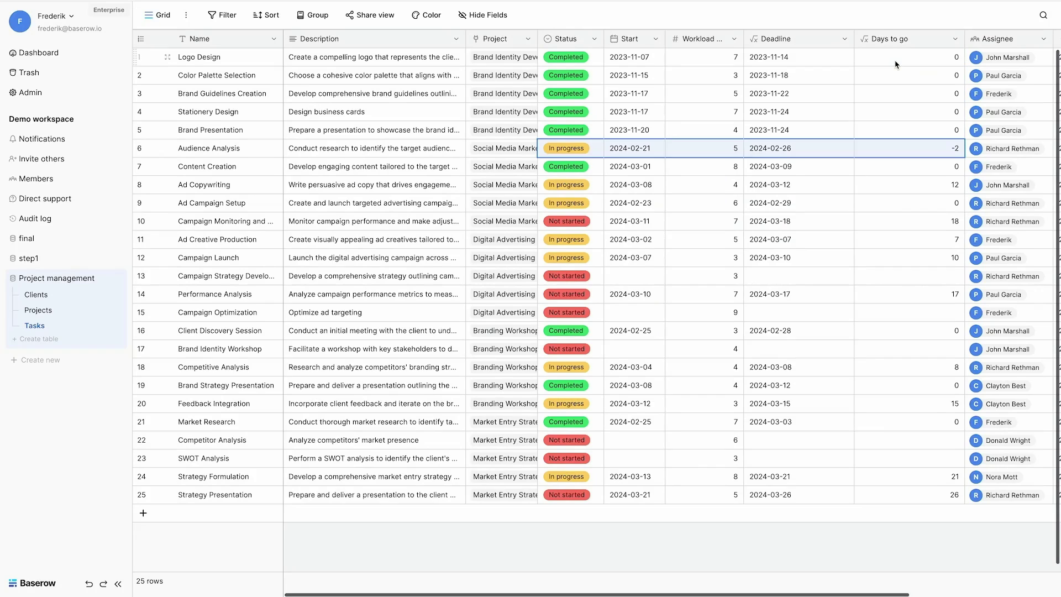
key("Right")
key("Return")
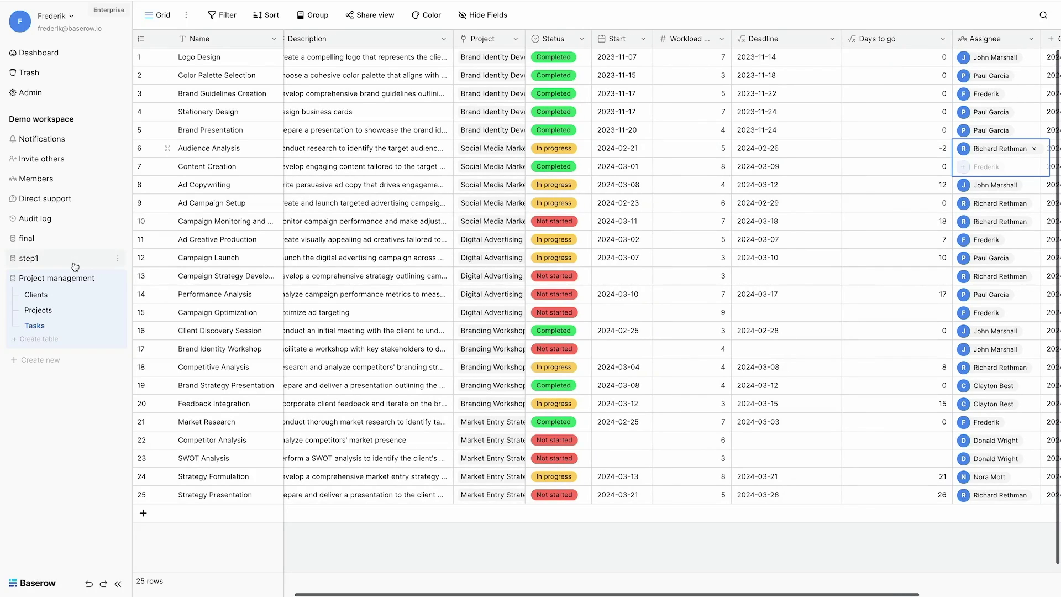
Step: In the Projects table, add a rollup field named Start to the right of Budget
left_click(38, 311)
left_click(490, 40)
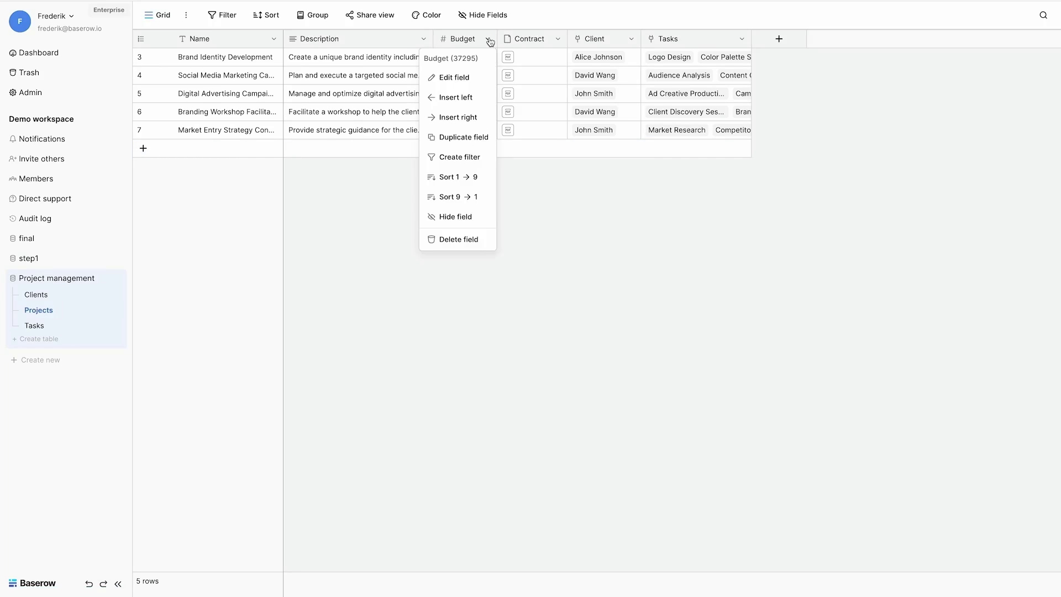
left_click(458, 117)
left_click(483, 147)
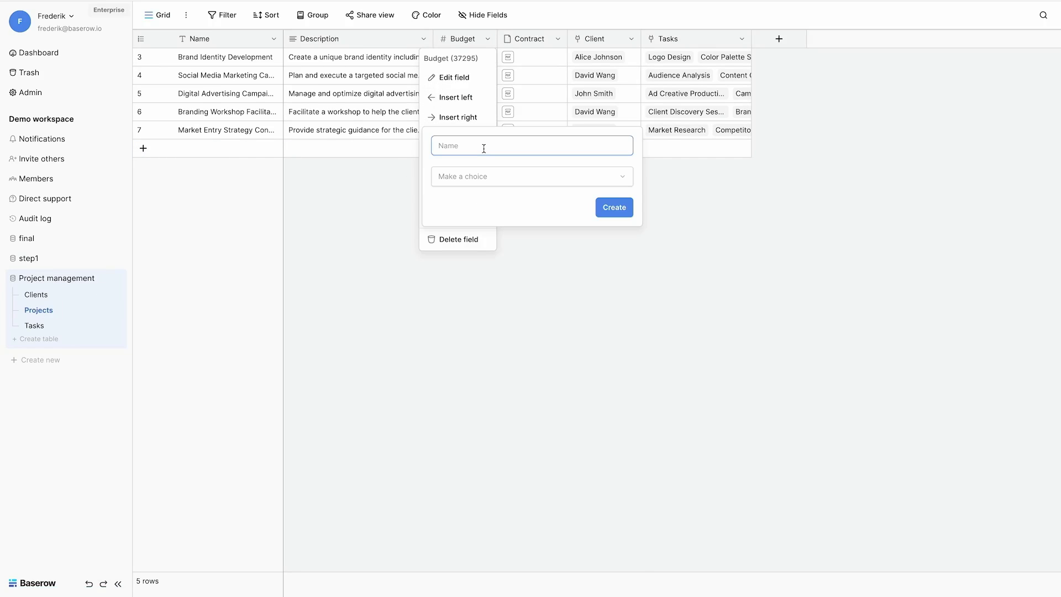
type("Start")
left_click(477, 175)
scroll(459, 442, "down", 2)
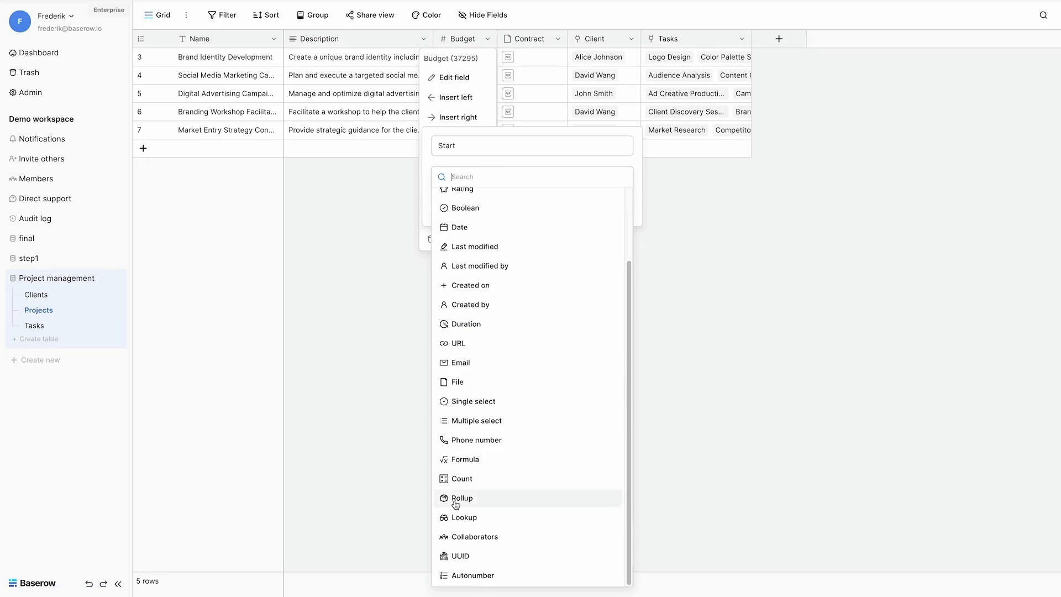
left_click(455, 500)
Step: Make Start roll up the linked Tasks' Start dates with min, in ISO date format
left_click(489, 222)
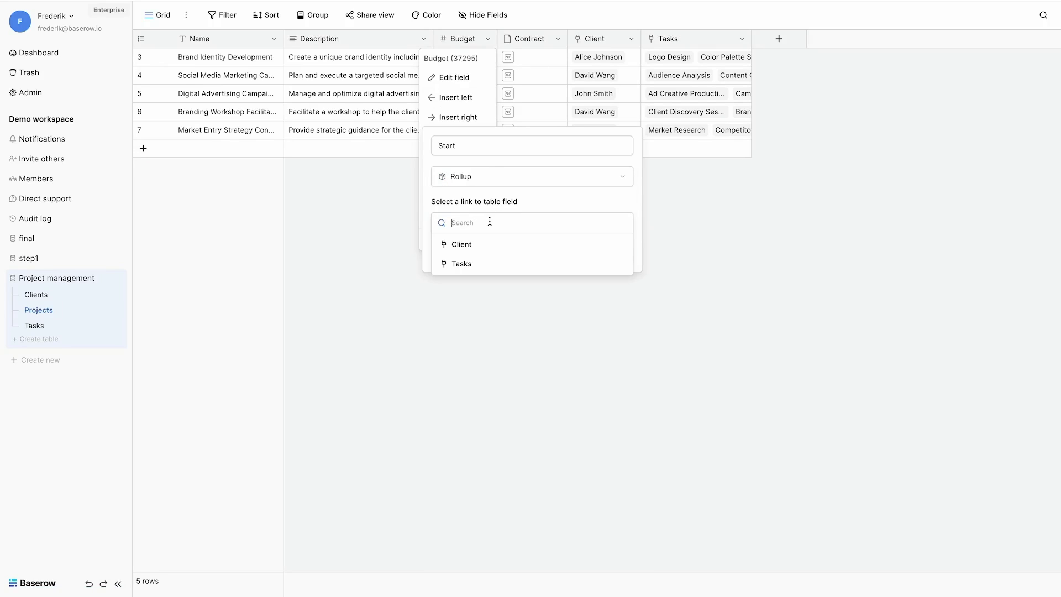
left_click(464, 263)
left_click(466, 268)
left_click(461, 345)
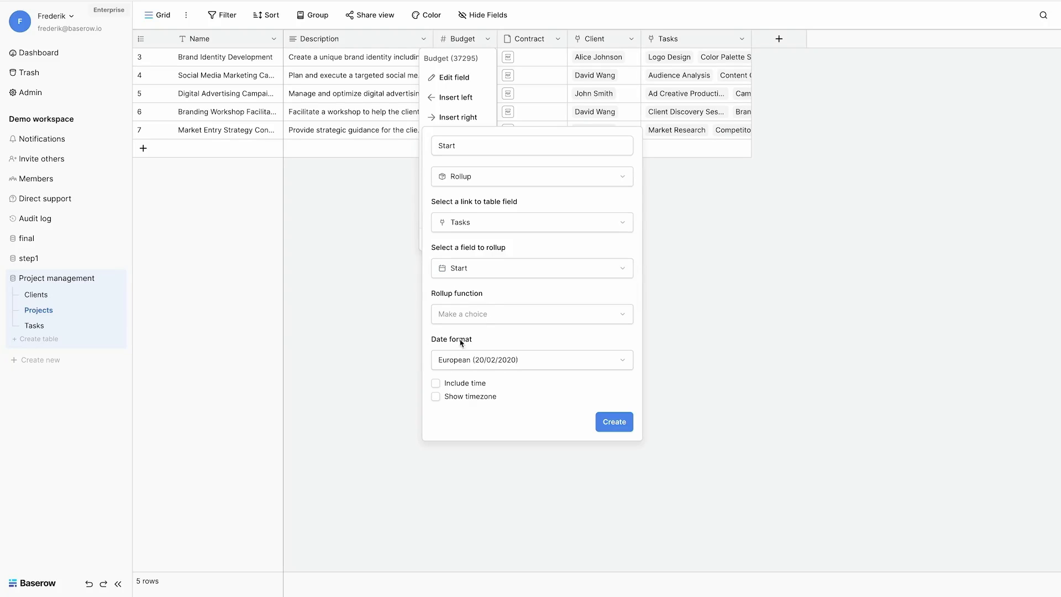
left_click(479, 320)
scroll(471, 449, "down", 2)
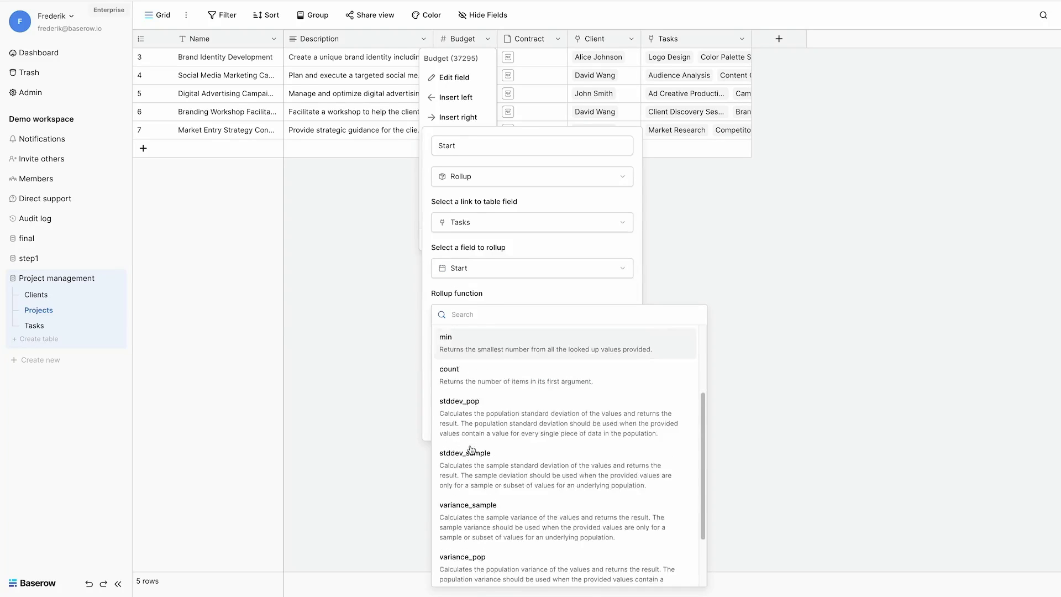
scroll(472, 450, "down", 2)
scroll(471, 453, "up", 5)
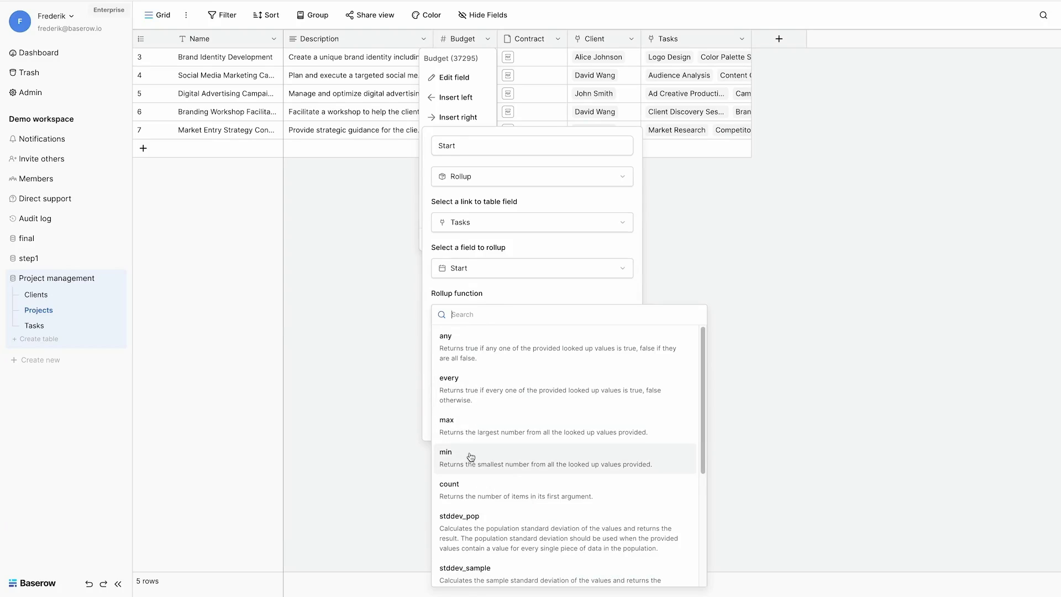
left_click(471, 456)
left_click(482, 360)
left_click(462, 418)
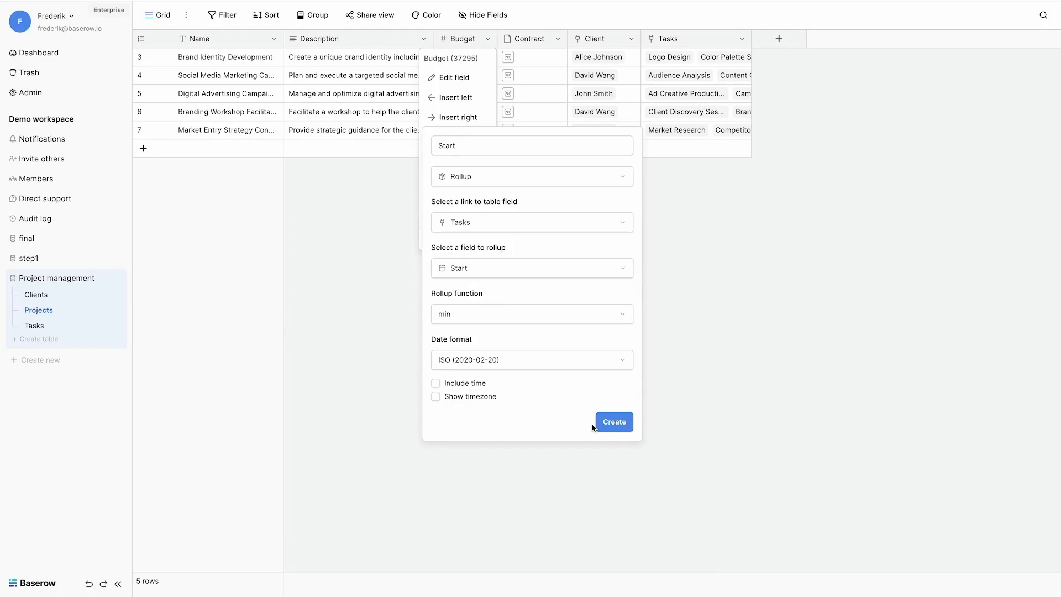
left_click(613, 422)
Step: Add an End rollup field right of Start taking the max of linked Tasks' Deadline
left_click(599, 39)
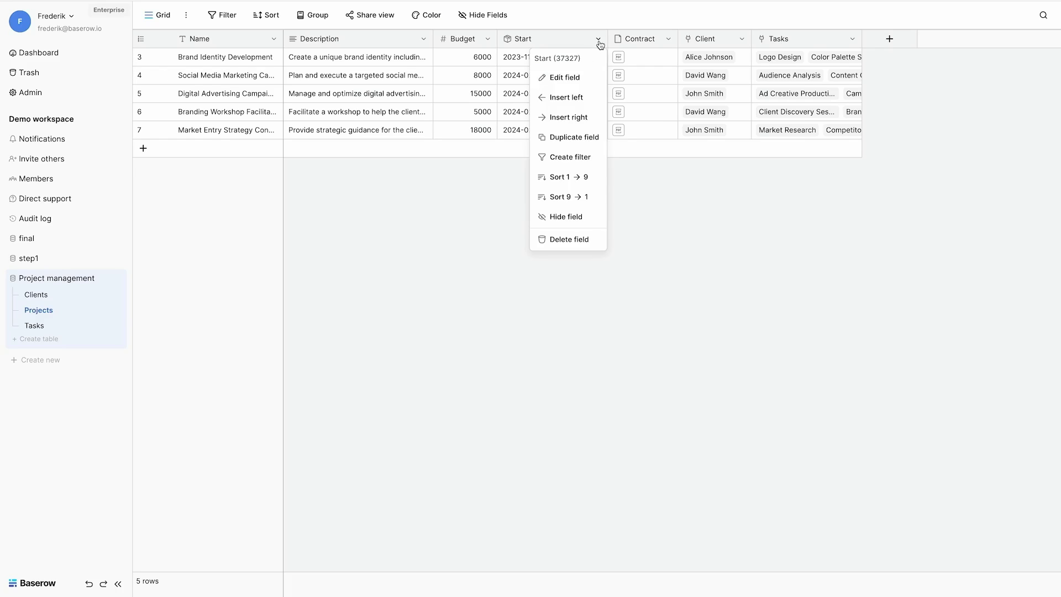
left_click(568, 117)
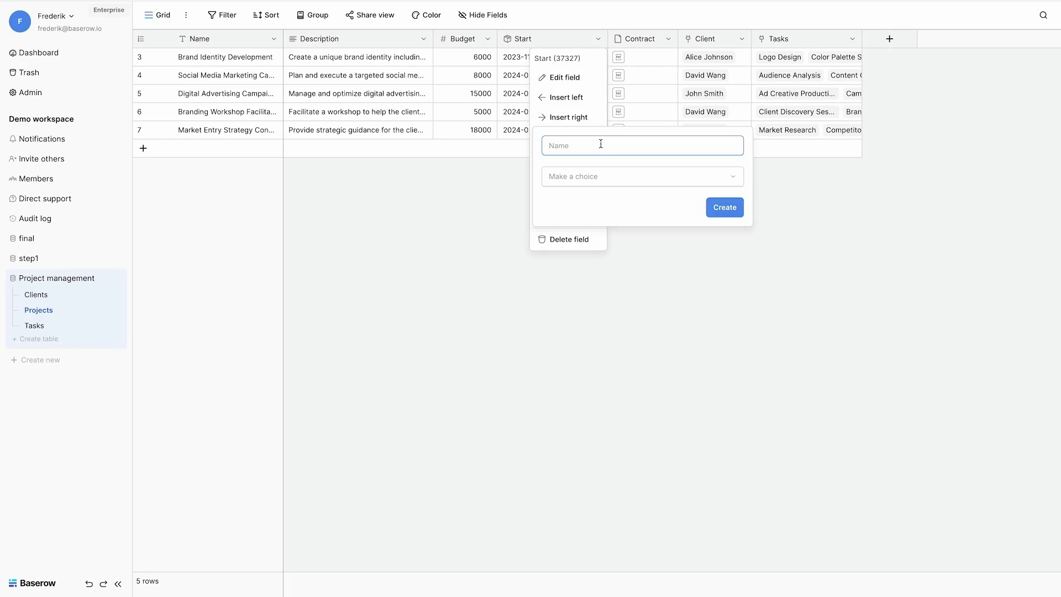
type("End")
left_click(601, 182)
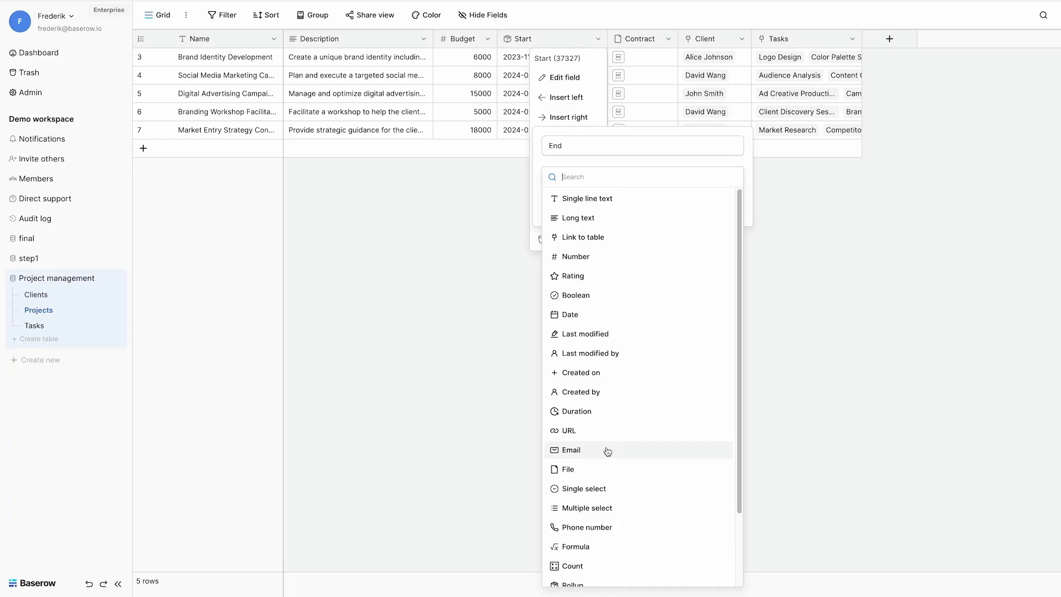
scroll(575, 497, "down", 3)
left_click(566, 501)
left_click(590, 222)
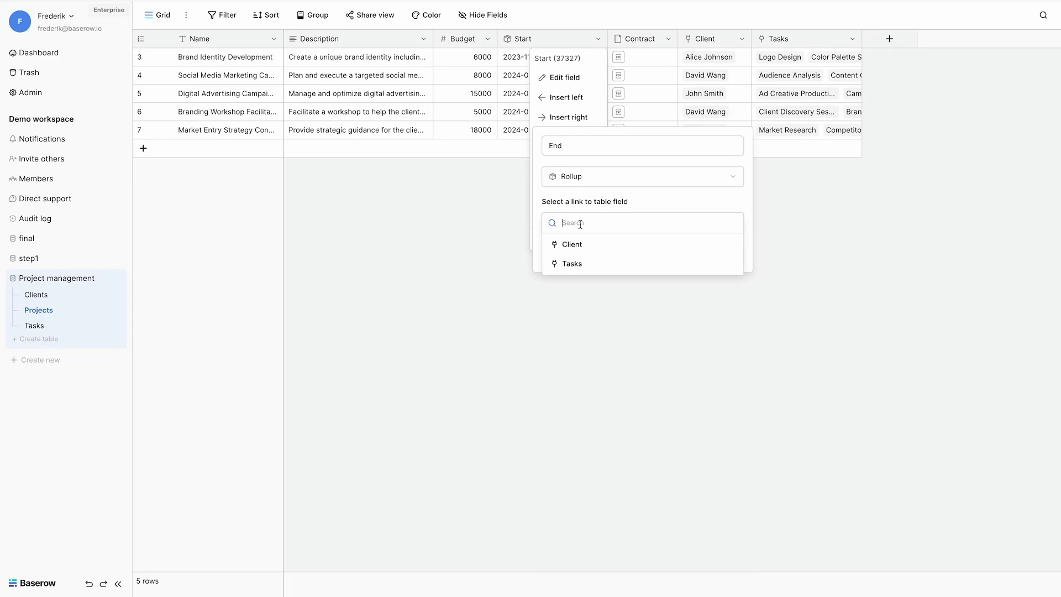
left_click(575, 261)
left_click(580, 269)
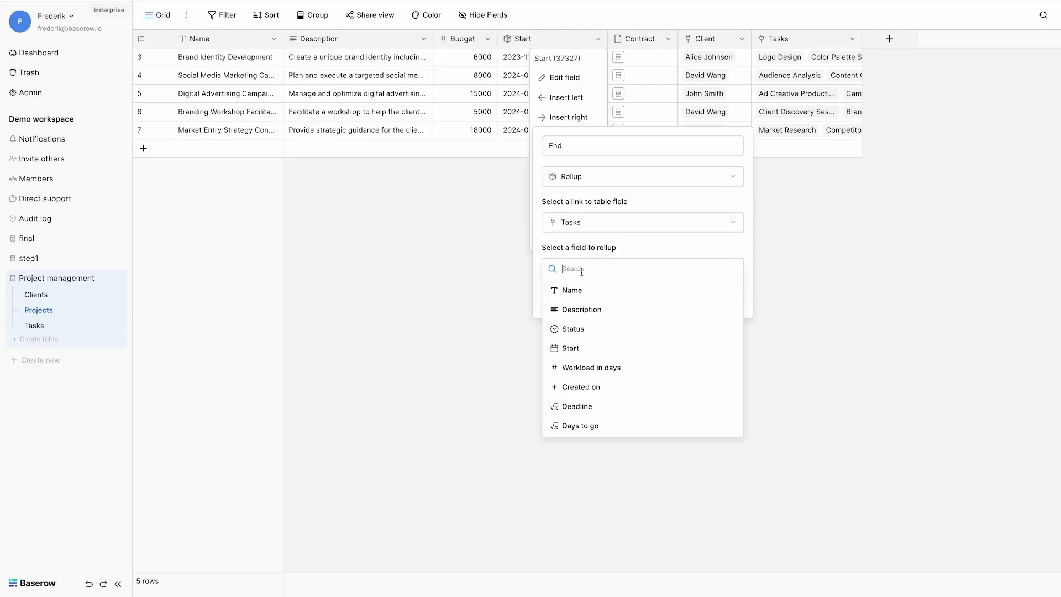
left_click(577, 406)
left_click(606, 311)
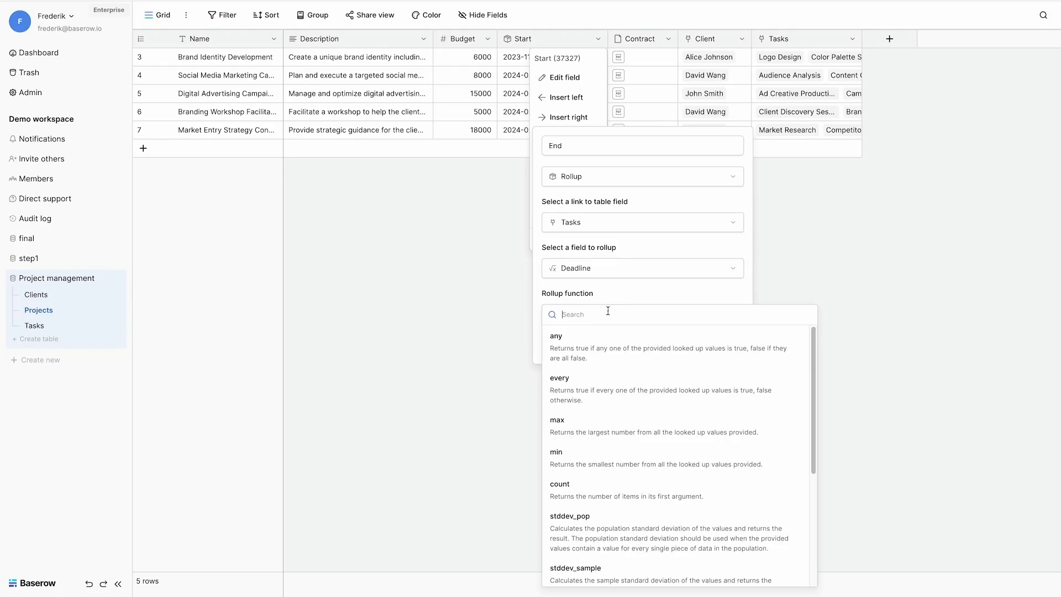
left_click(580, 422)
left_click(724, 346)
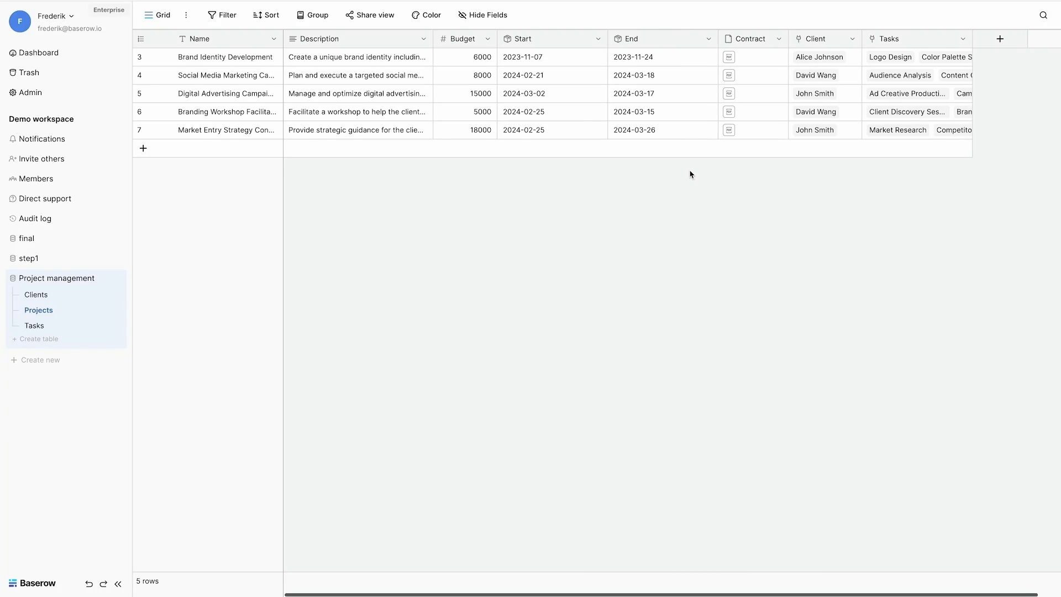
Step: Add a 'Tasks count' Count field right of Tasks that counts each project's linked Tasks
scroll(689, 174, "right", 1)
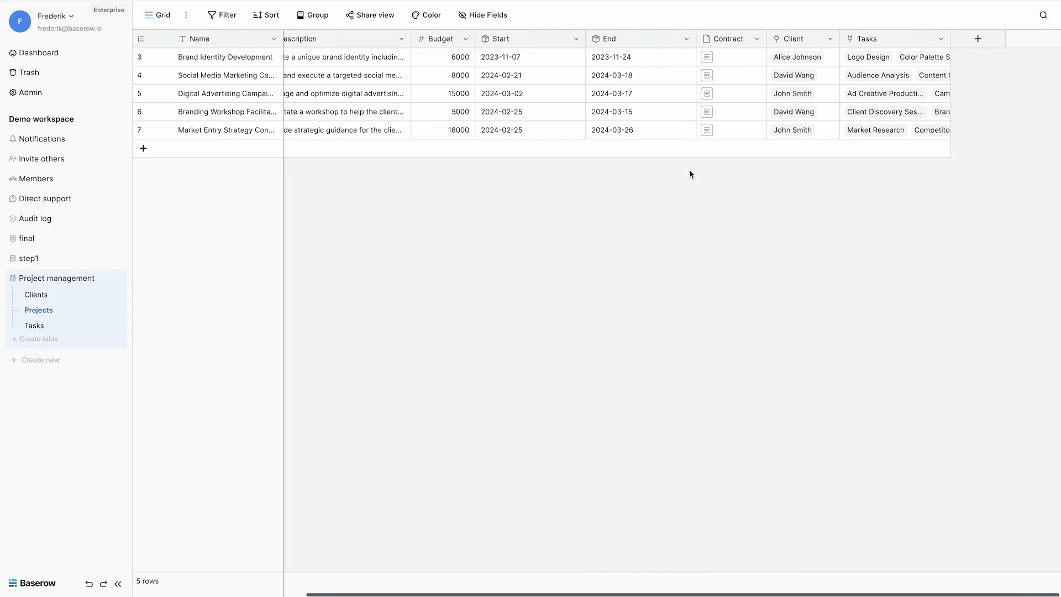
left_click(940, 40)
left_click(906, 117)
left_click(832, 147)
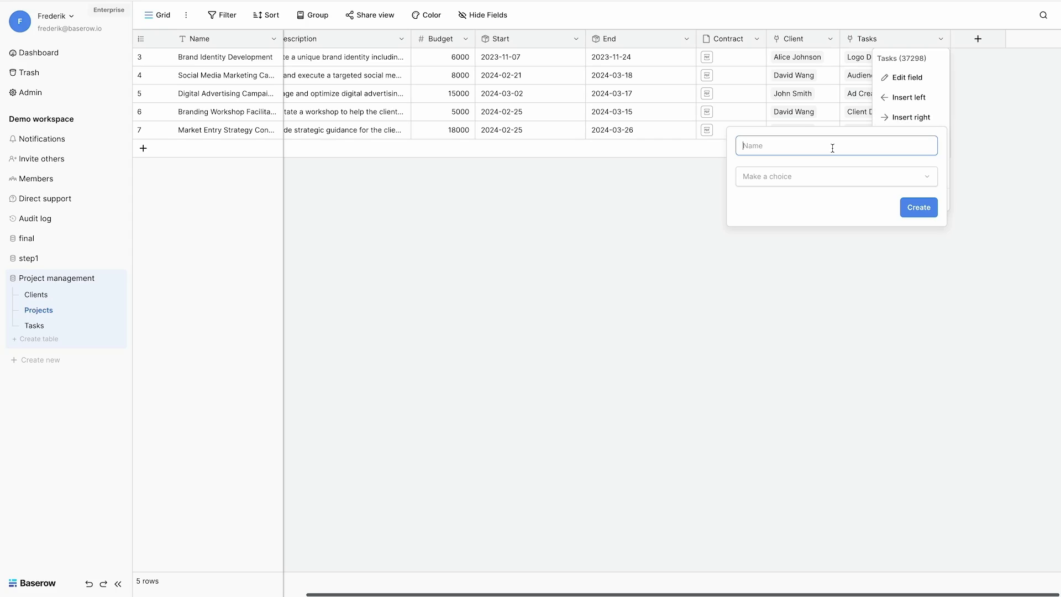
type("Tasks count")
left_click(833, 181)
left_click(768, 565)
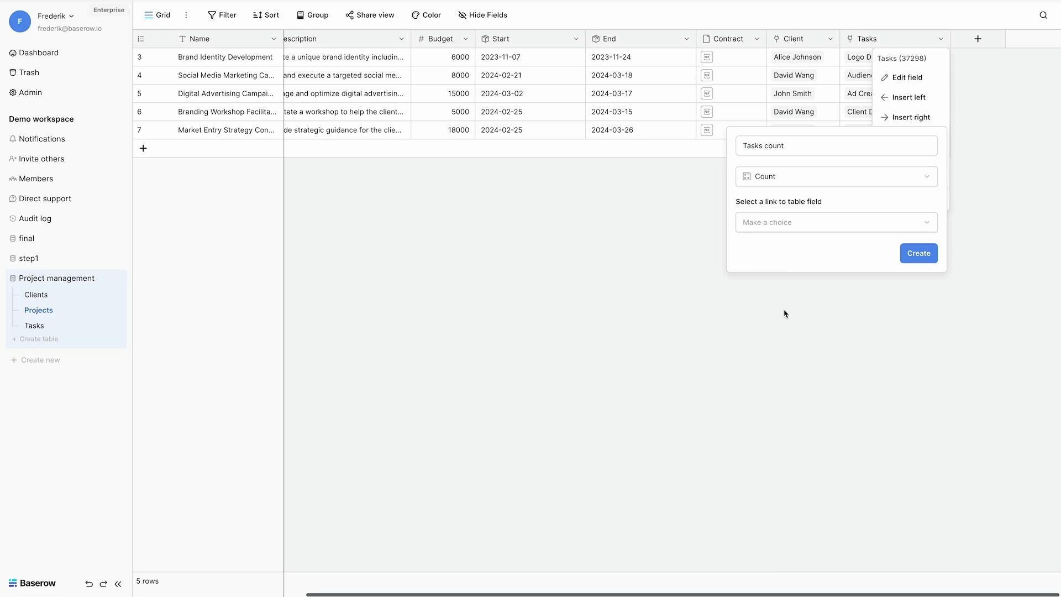
left_click(778, 228)
left_click(766, 261)
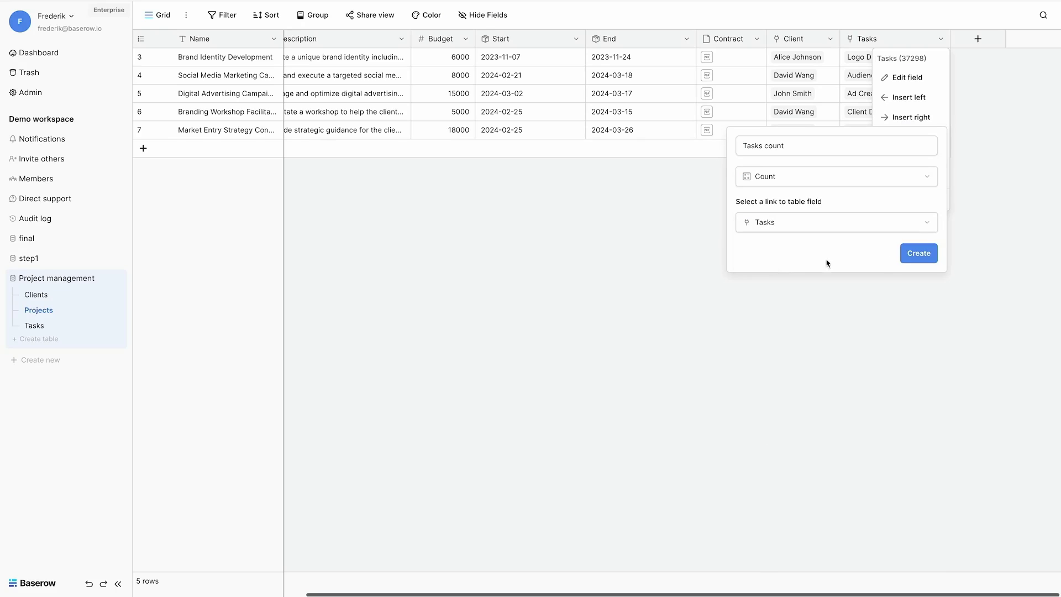
left_click(919, 255)
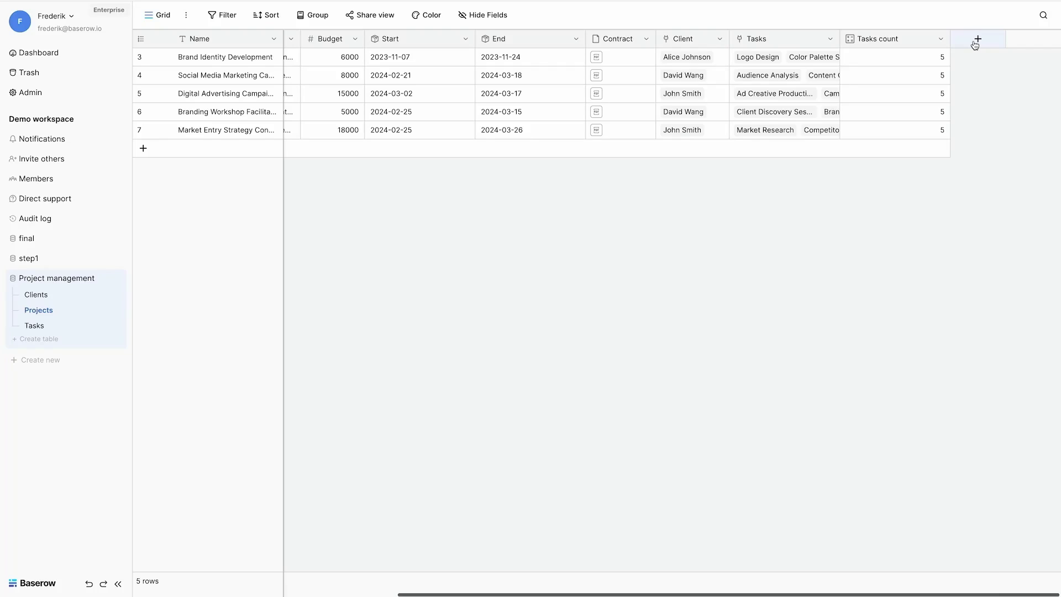
left_click(976, 39)
Step: Create a Tasks completed formula filtering linked Tasks' Status to Completed, fixing a parenthesis typo
left_click(847, 473)
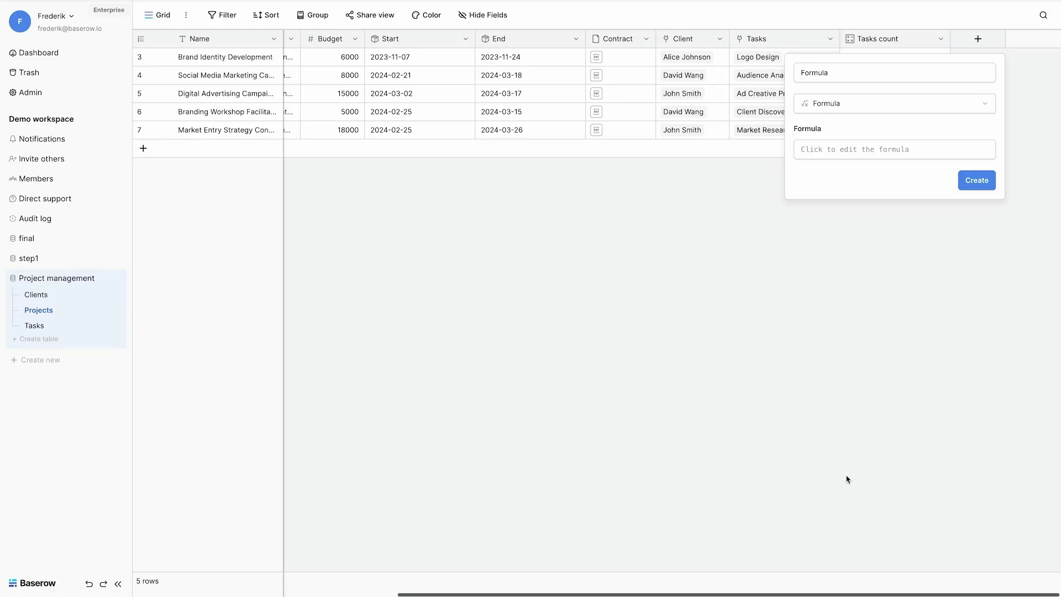
double_click(831, 77)
type("Tasks ")
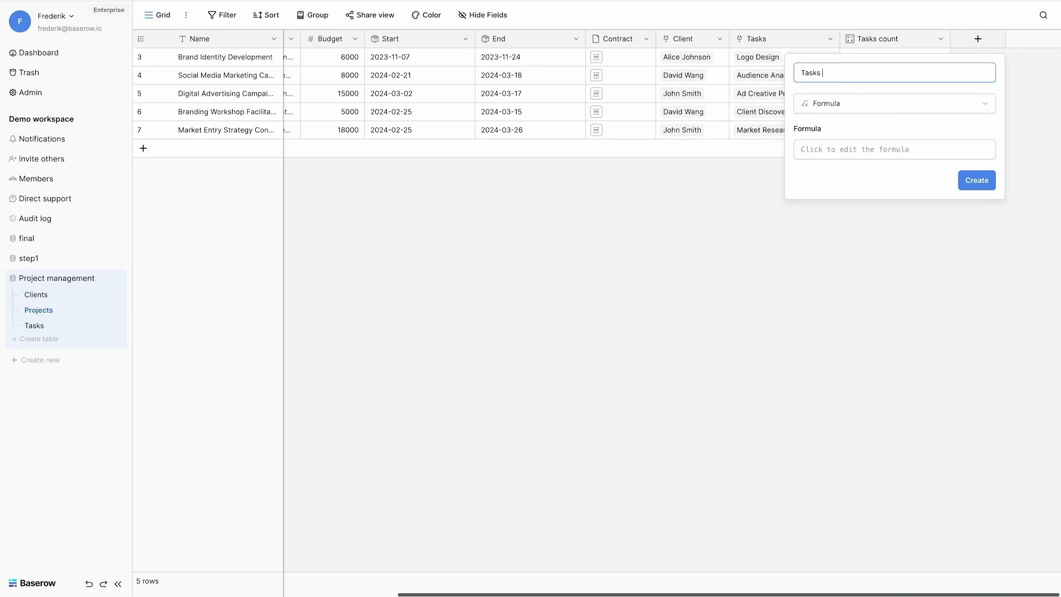
type("completed")
left_click(809, 151)
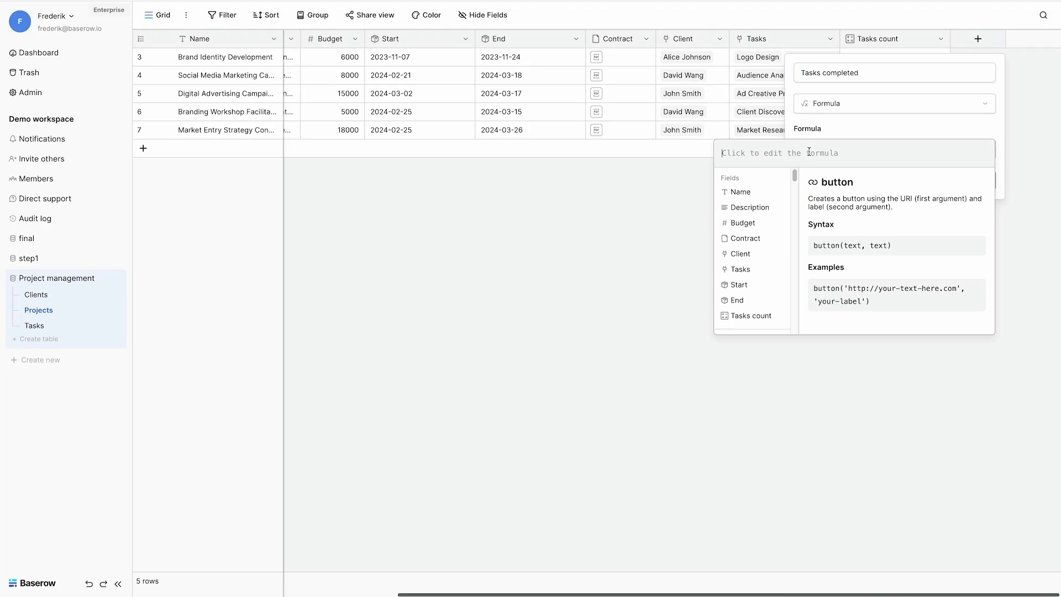
type("filter(lo")
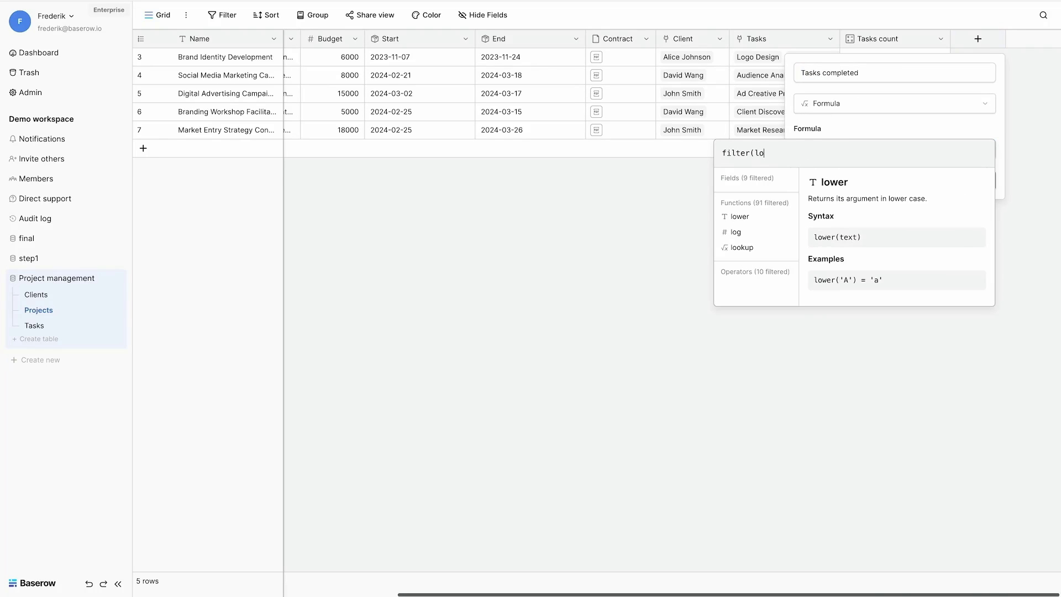
type("okup('TAs")
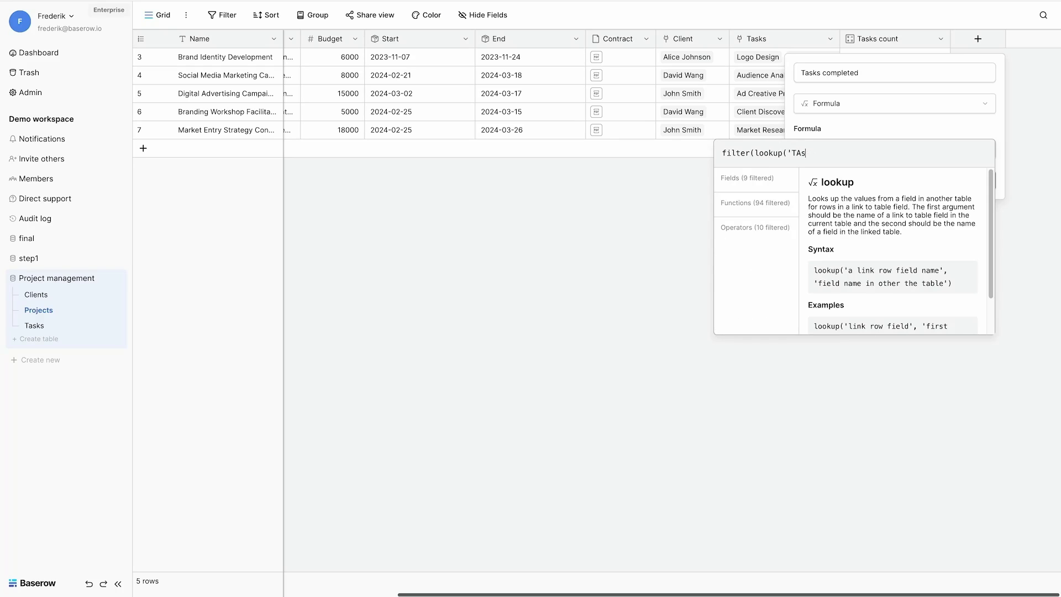
type("ks','Status'),")
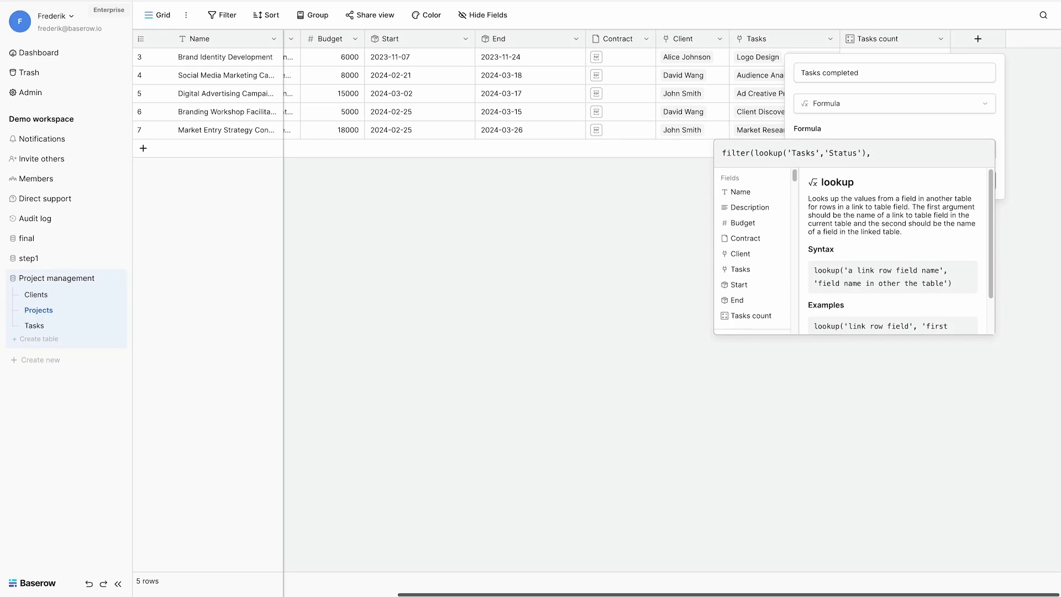
type("lookup('Tasks','Status")
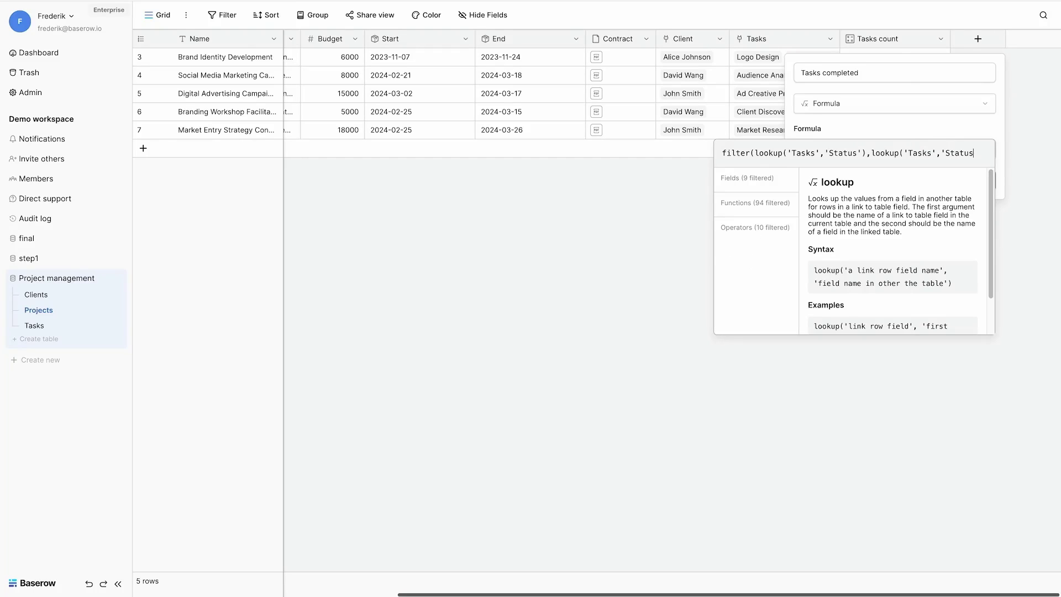
type("') =")
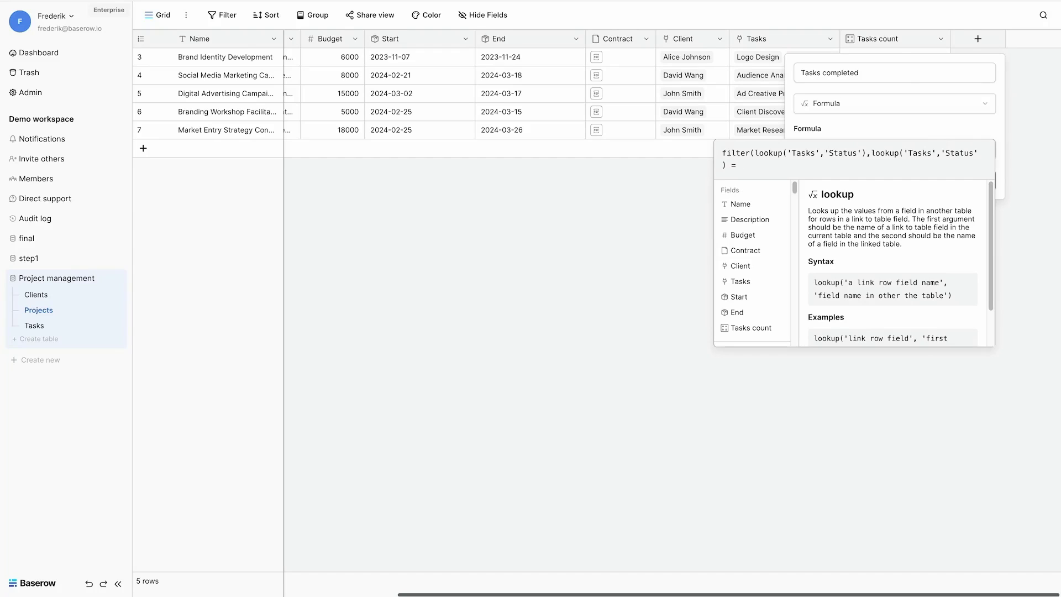
type(" 'Completed")
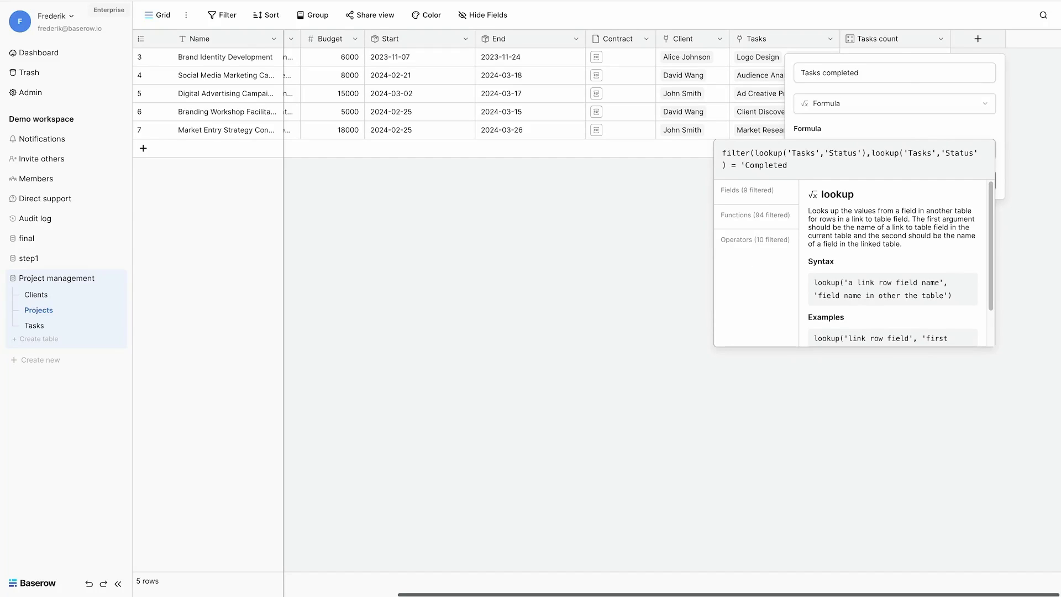
type("')")
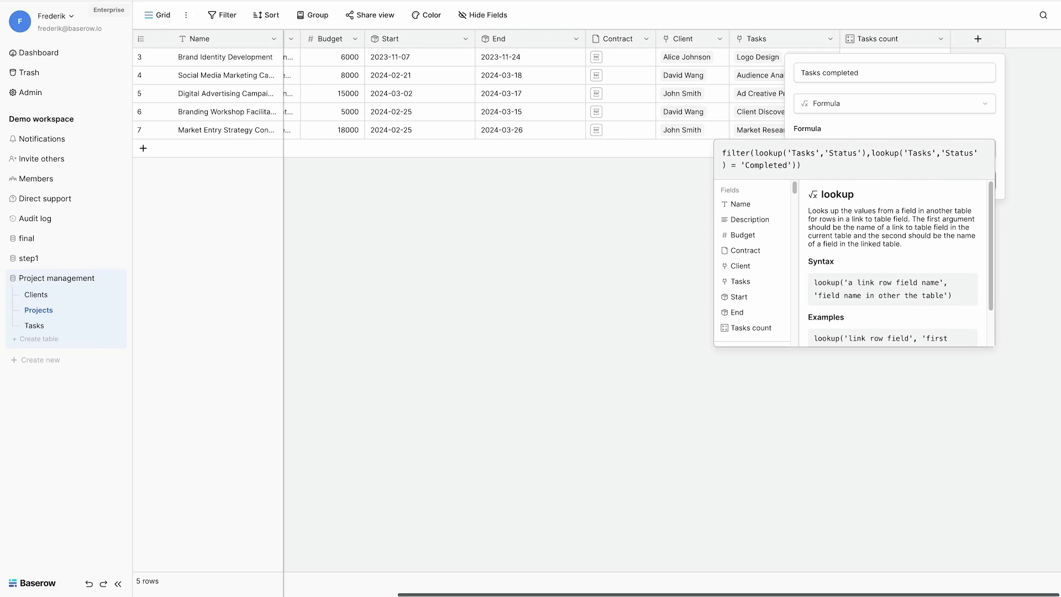
left_click(963, 177)
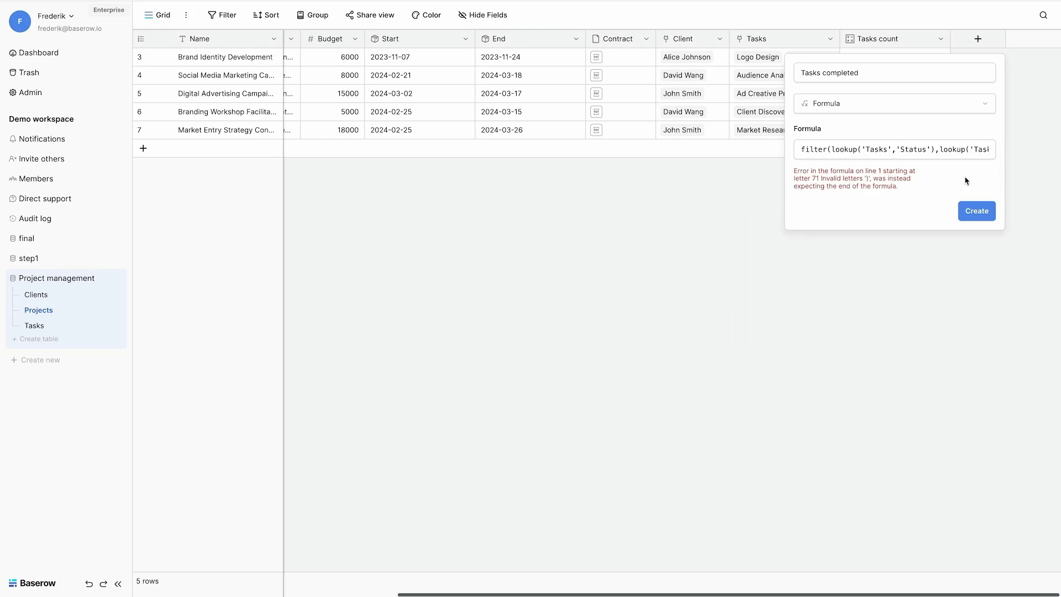
left_click(935, 146)
key("BackSpace")
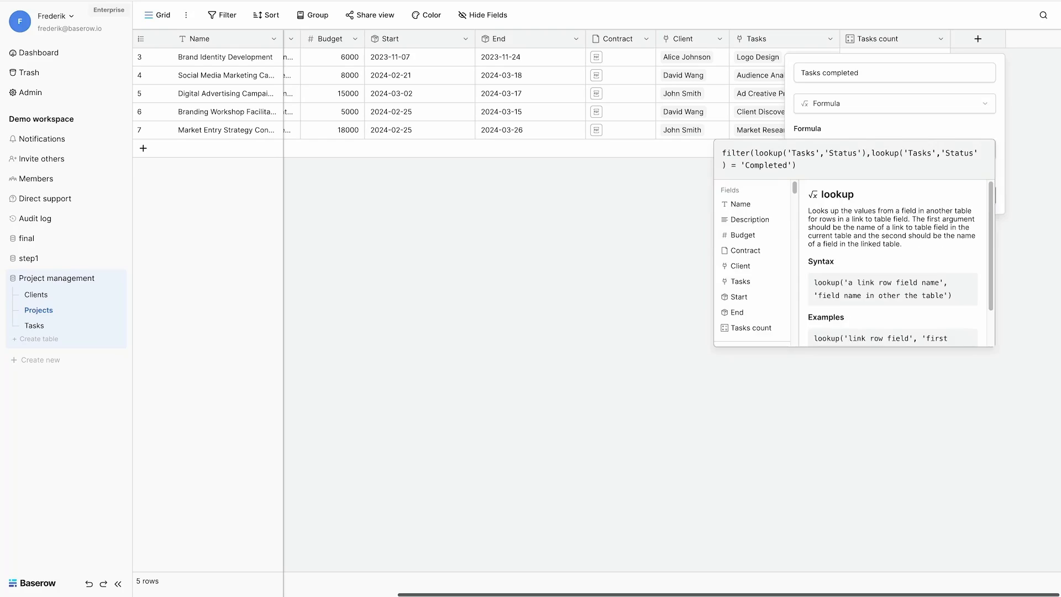
key("Escape")
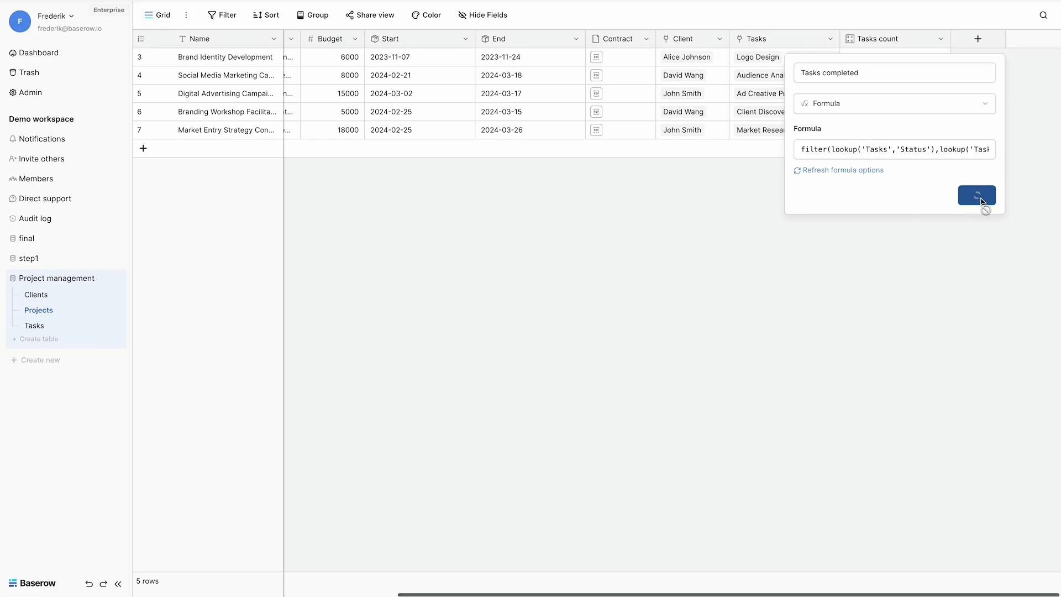
left_click(978, 196)
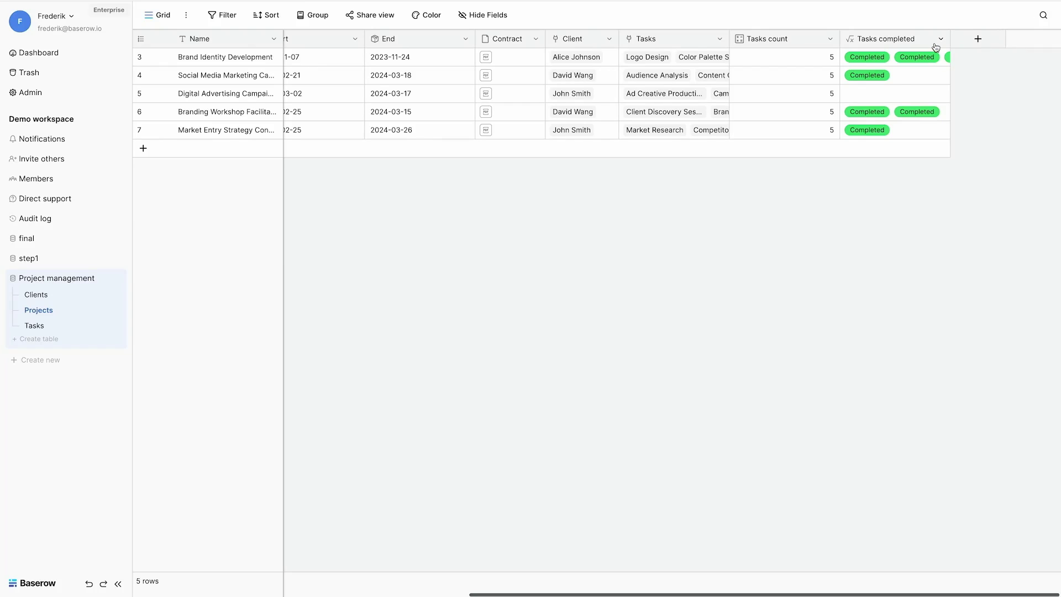
Step: Change the formula's first lookup from Status to Name so it lists completed tasks
left_click(940, 39)
left_click(895, 77)
double_click(851, 184)
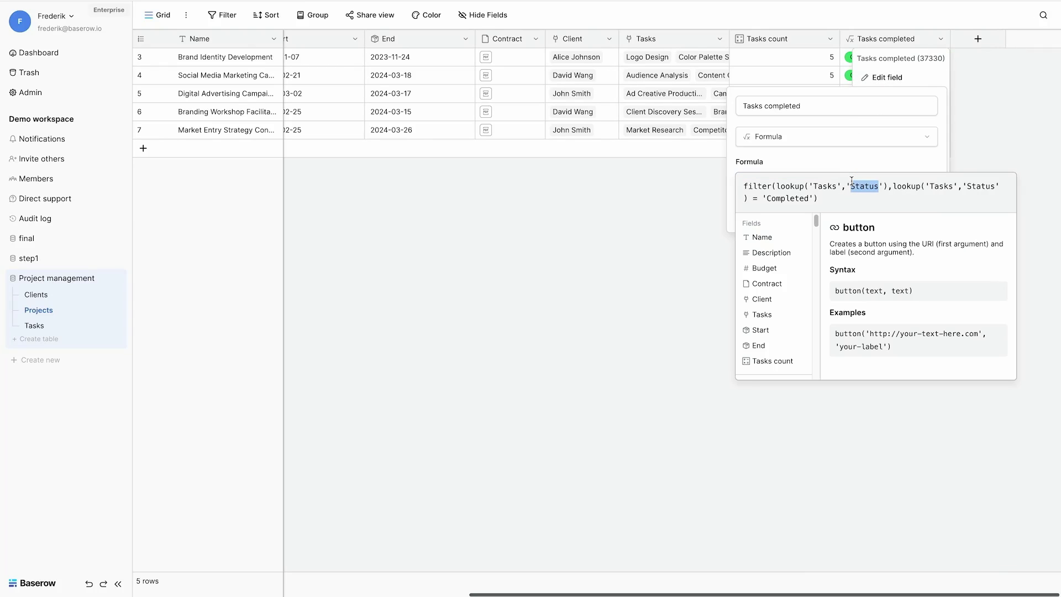
type("Name")
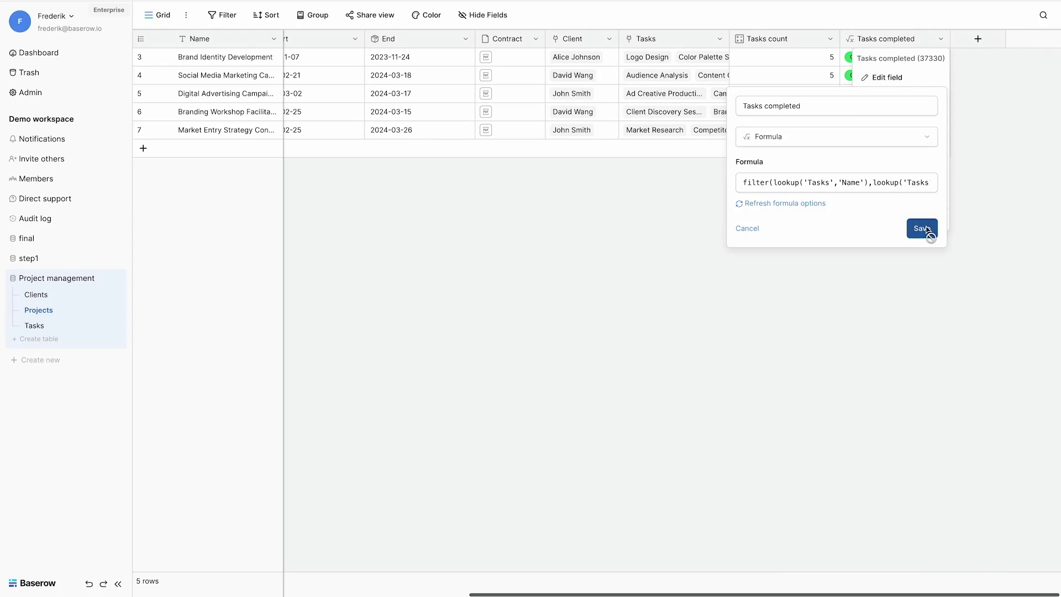
left_click(920, 227)
Step: Wrap the Tasks completed formula in count() to show the number of completed tasks
left_click(940, 38)
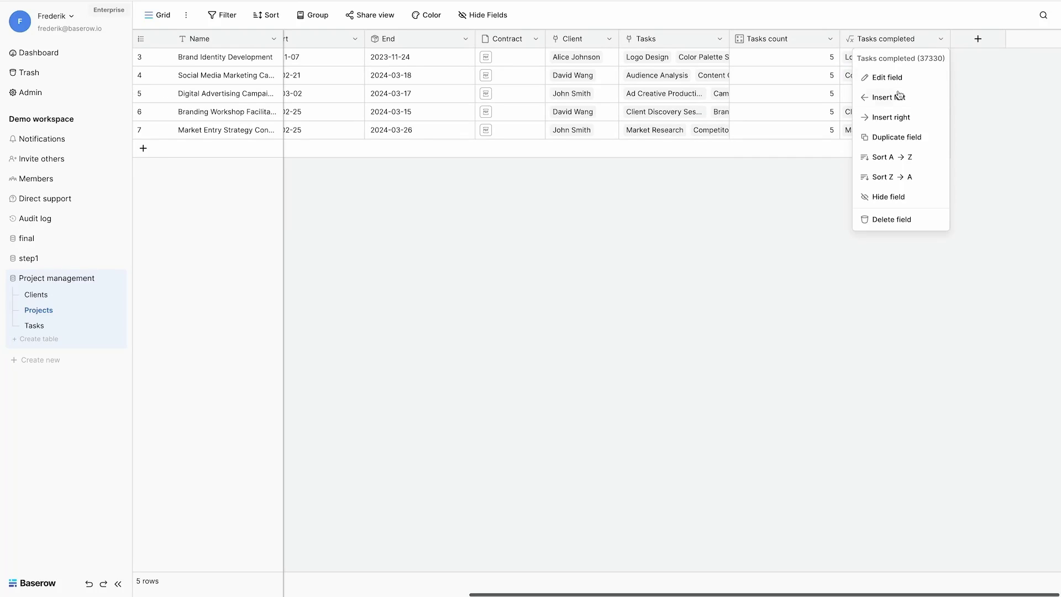
left_click(891, 79)
left_click(743, 182)
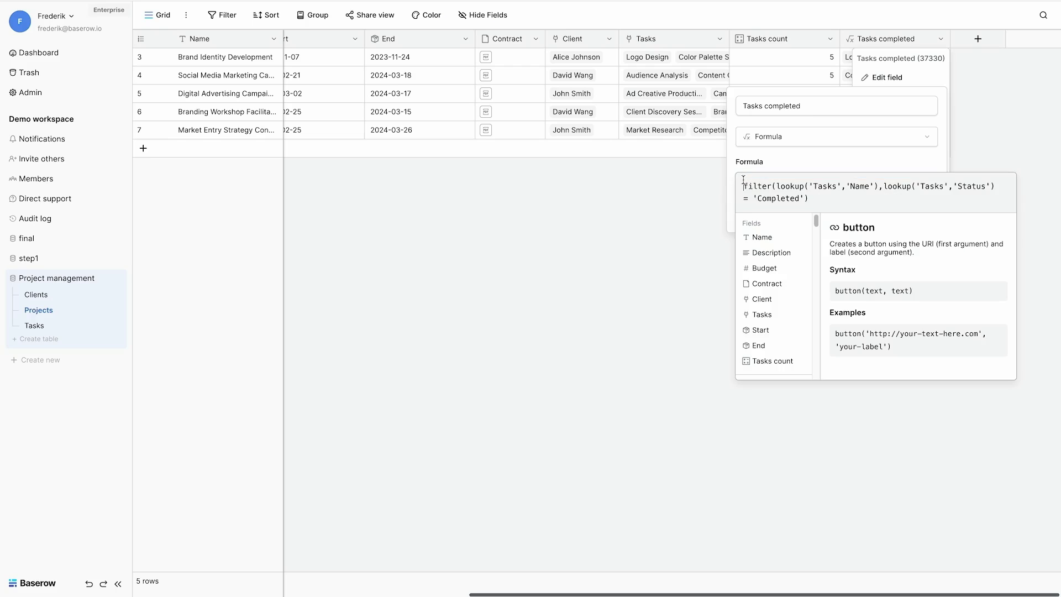
type("count(")
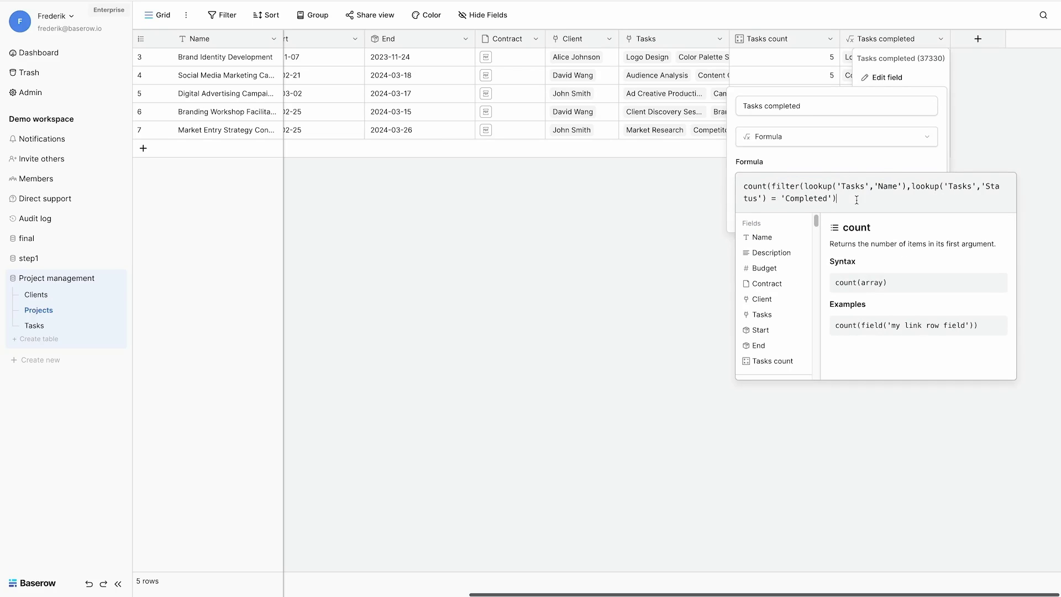
left_click(921, 227)
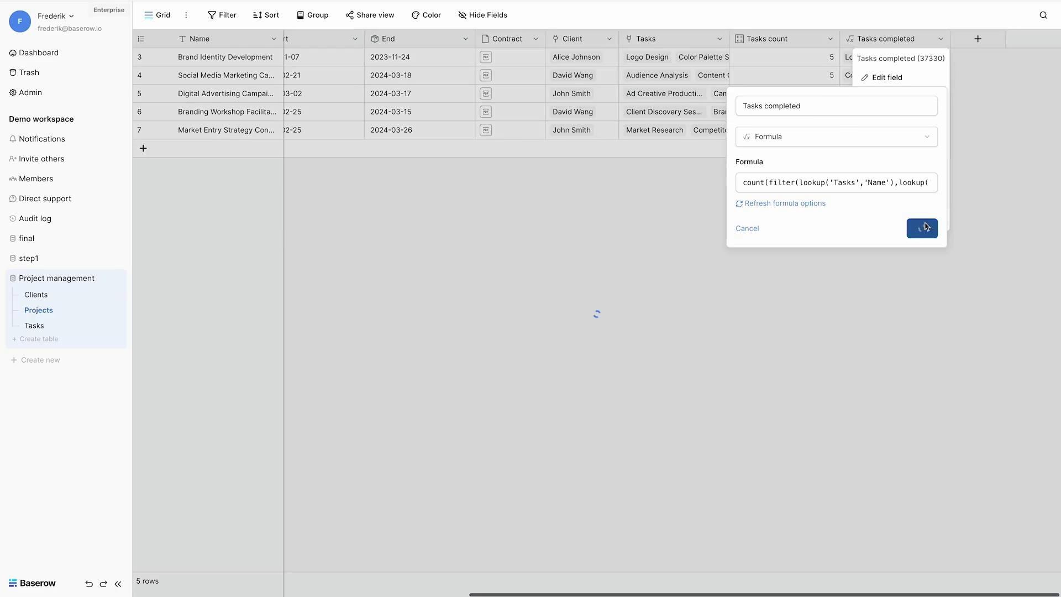
Step: Create a Completion ratio formula: field('Tasks completed') / field('Tasks count') * 100
left_click(989, 42)
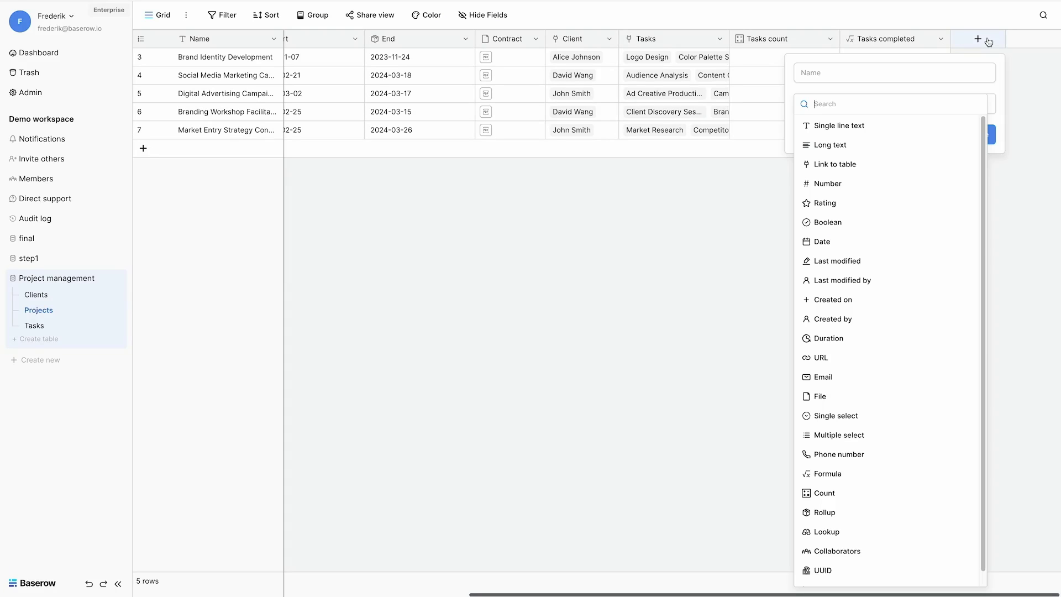
left_click(818, 474)
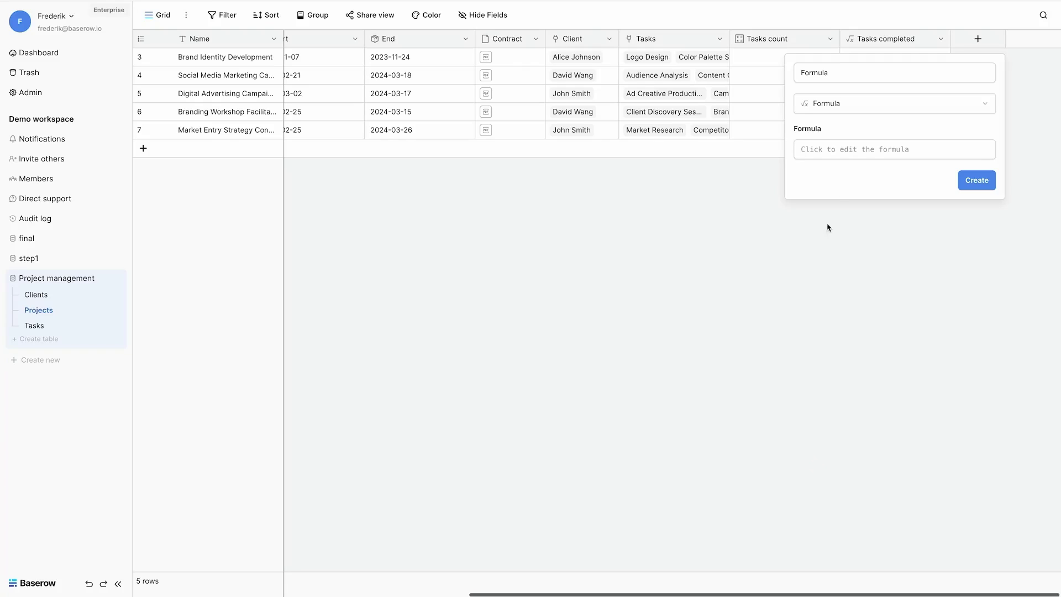
double_click(841, 77)
type("Completion ratio")
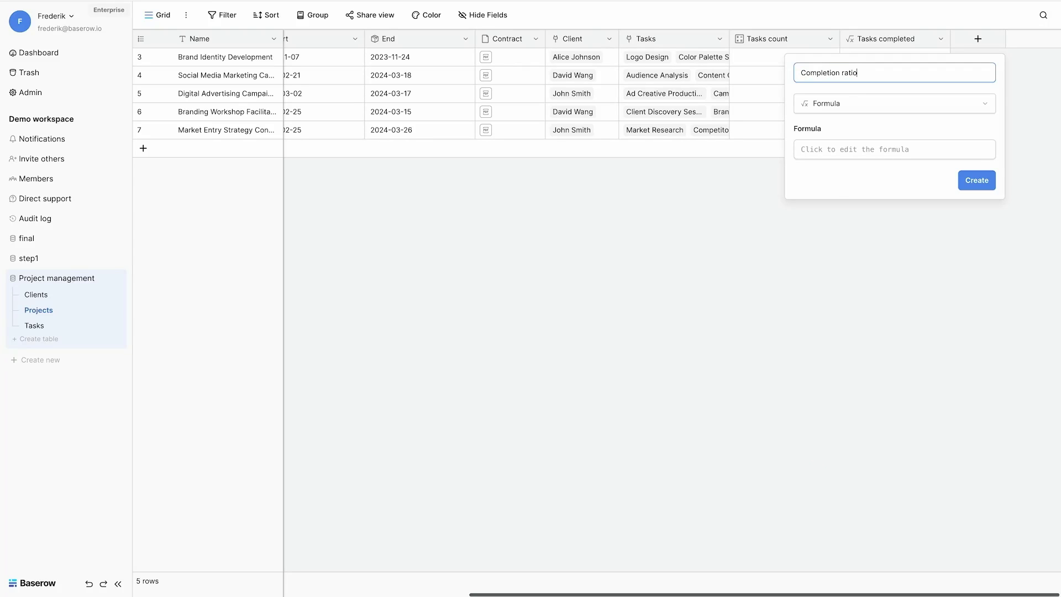
left_click(821, 152)
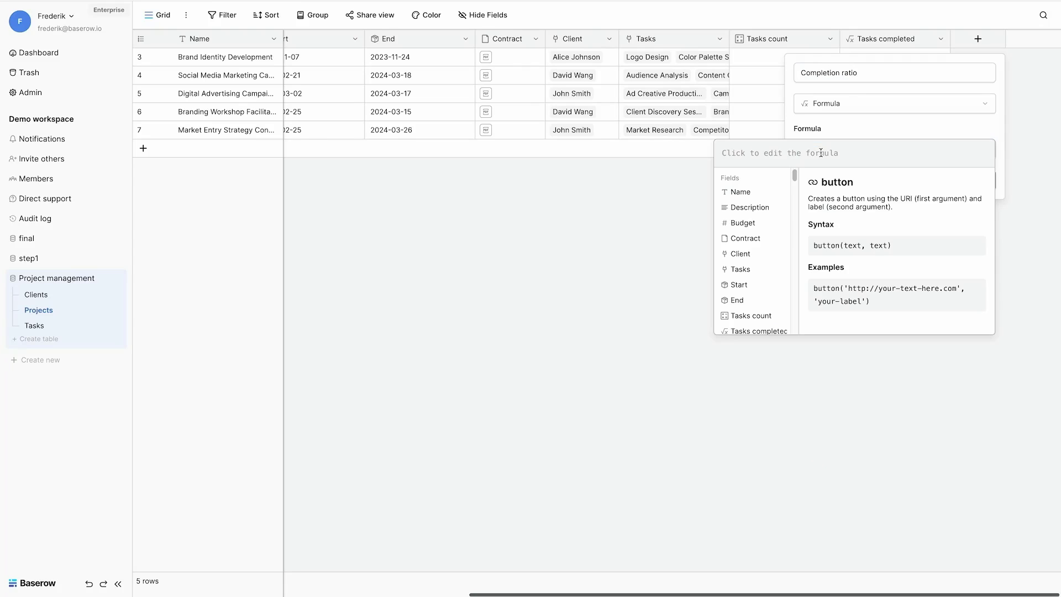
scroll(718, 315, "down", 1)
left_click(743, 308)
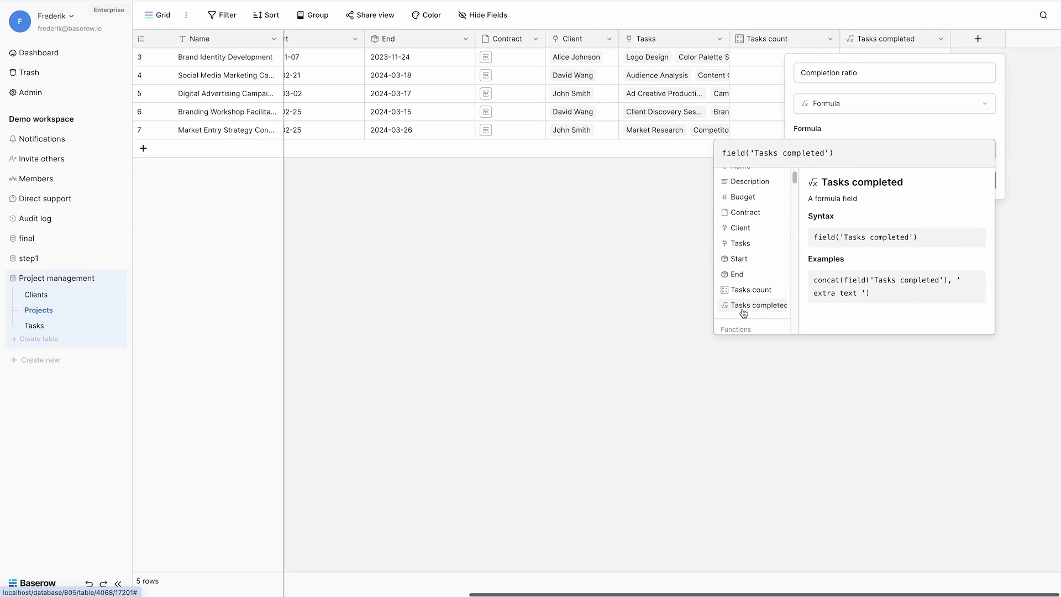
left_click(743, 289)
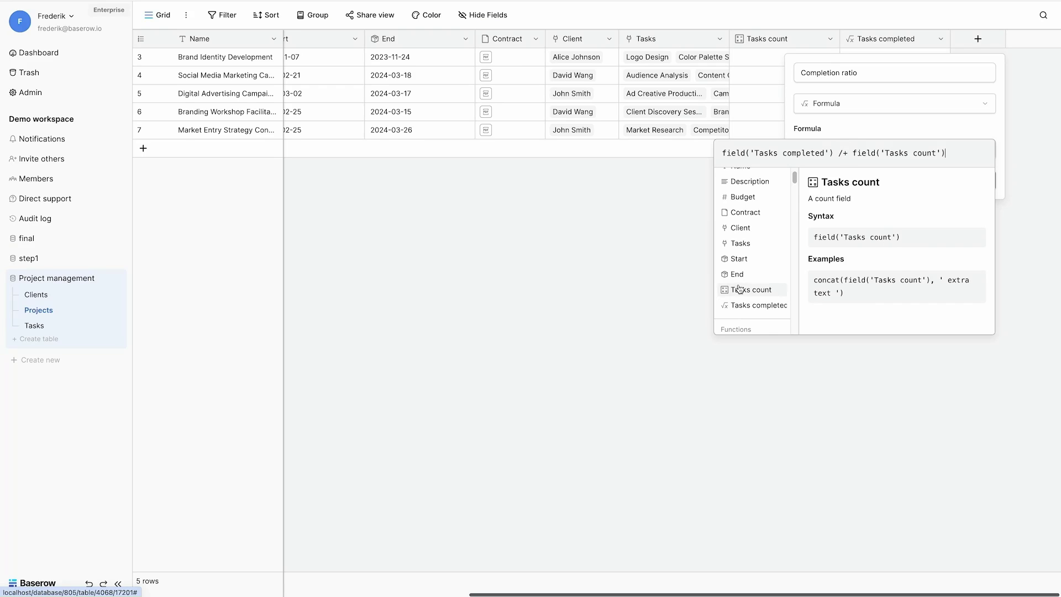
left_click(850, 154)
key("BackSpace")
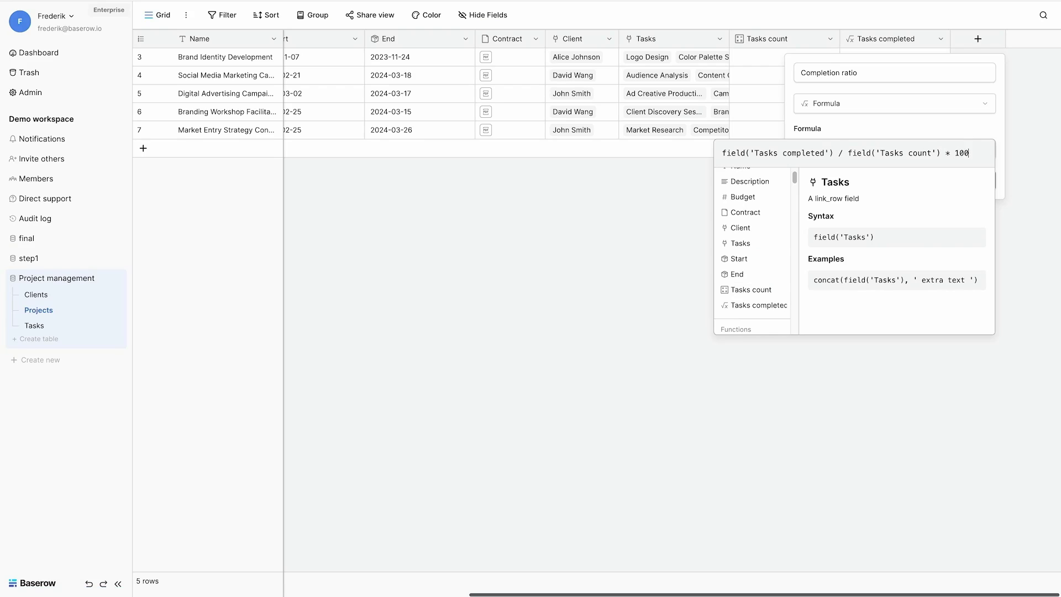
left_click(1005, 194)
left_click(975, 194)
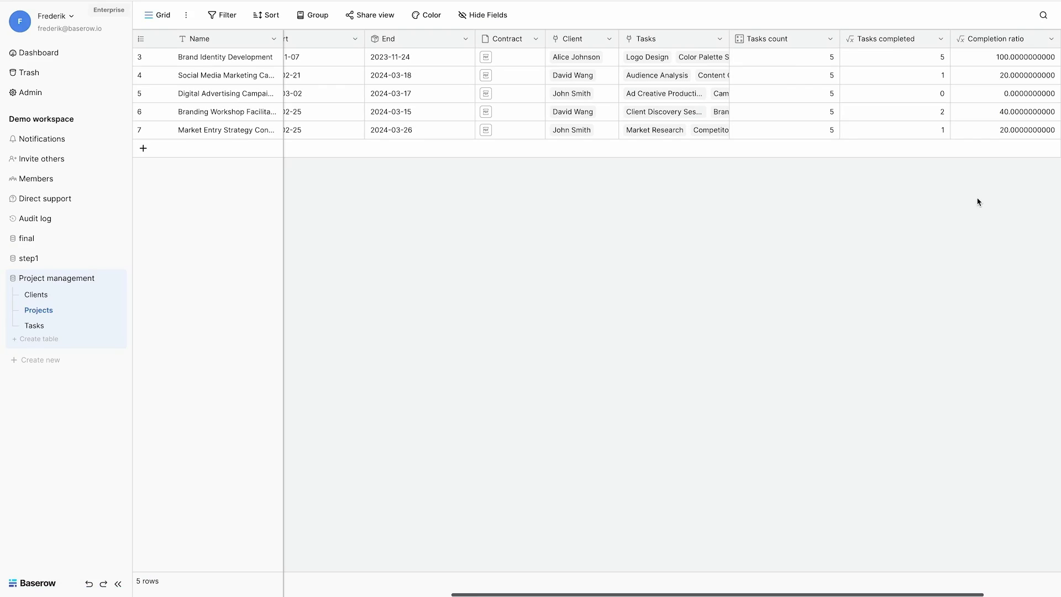
Step: Rewrite the Completion ratio formula as concat(round(… * 100, 2), '%') to show percentages
left_click(1051, 39)
left_click(999, 77)
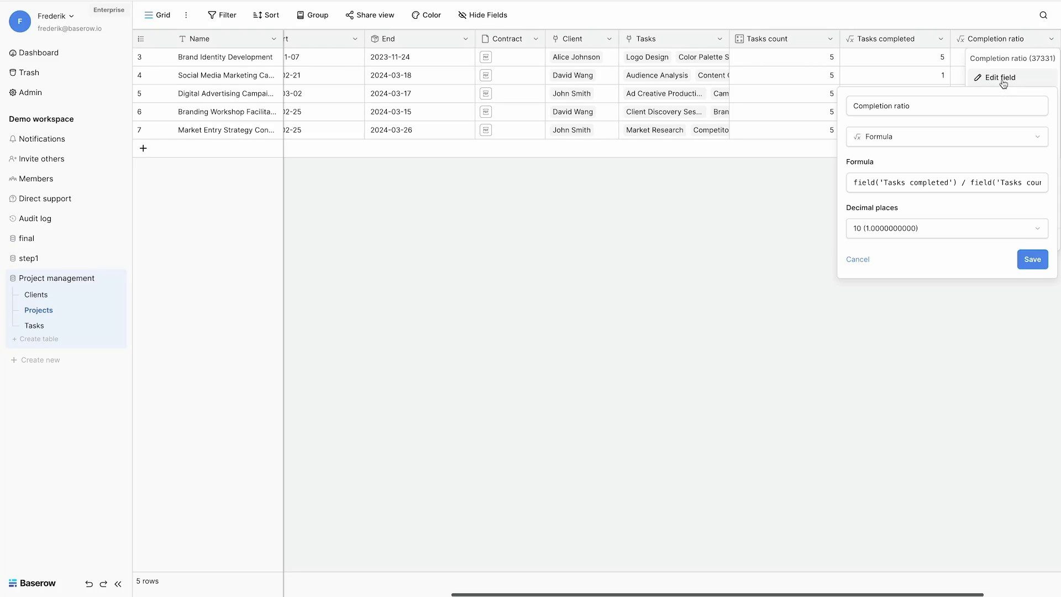
left_click(851, 187)
type("round(")
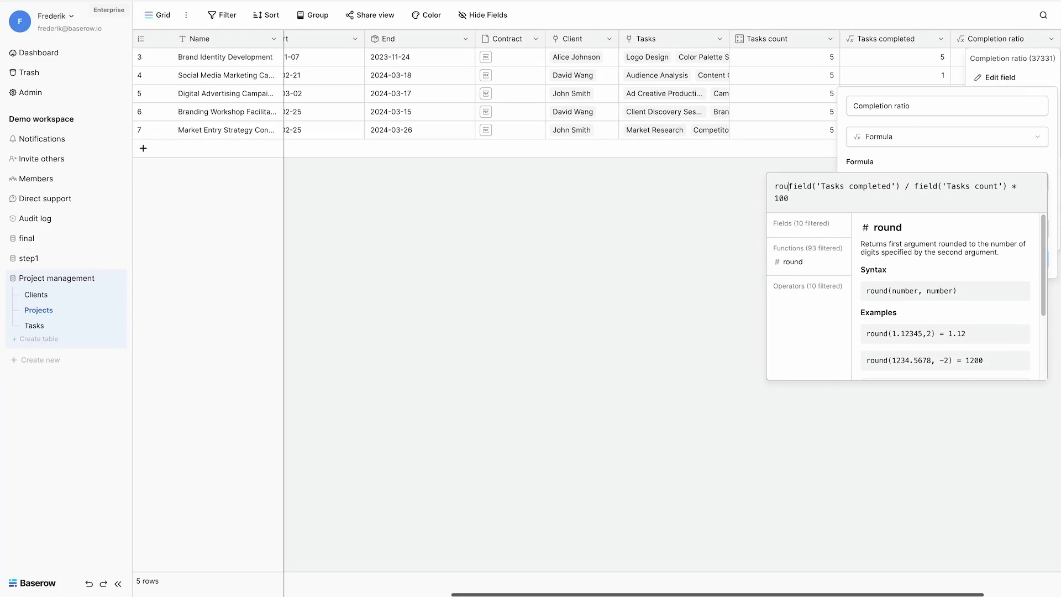
left_click(798, 196)
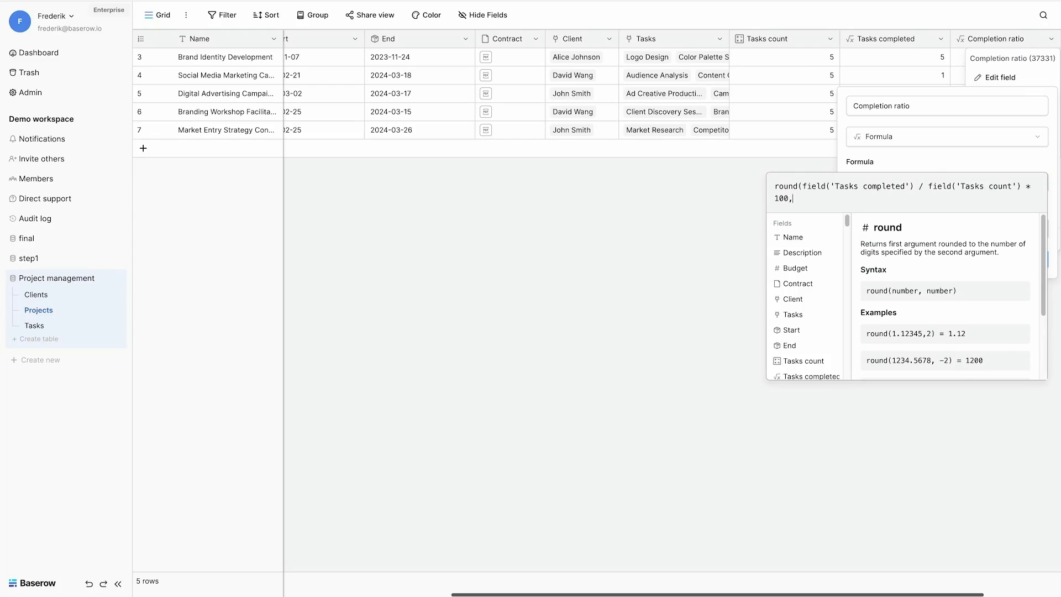
left_click(775, 186)
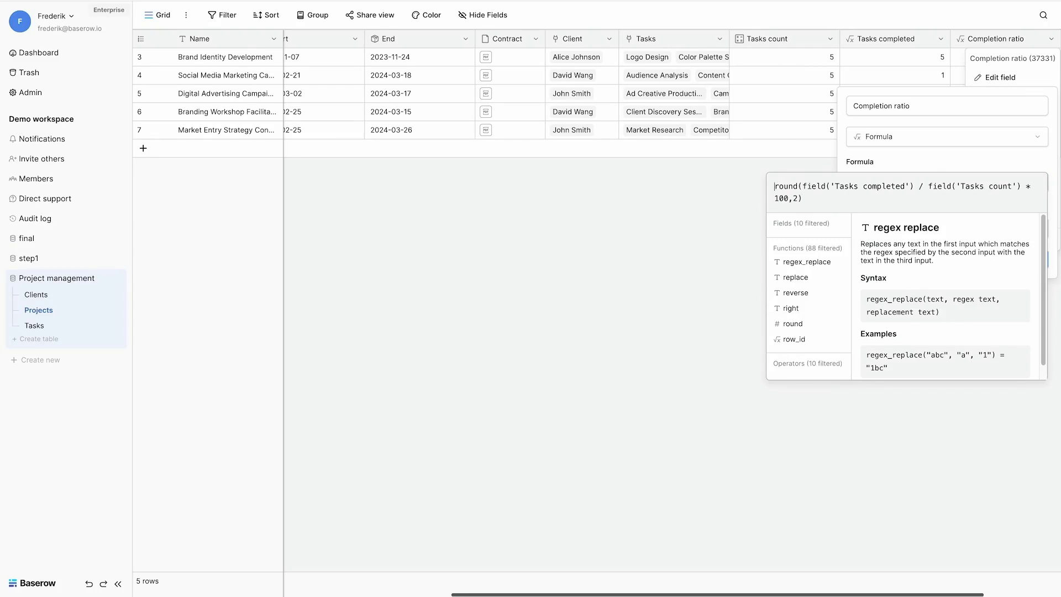
type("concat(")
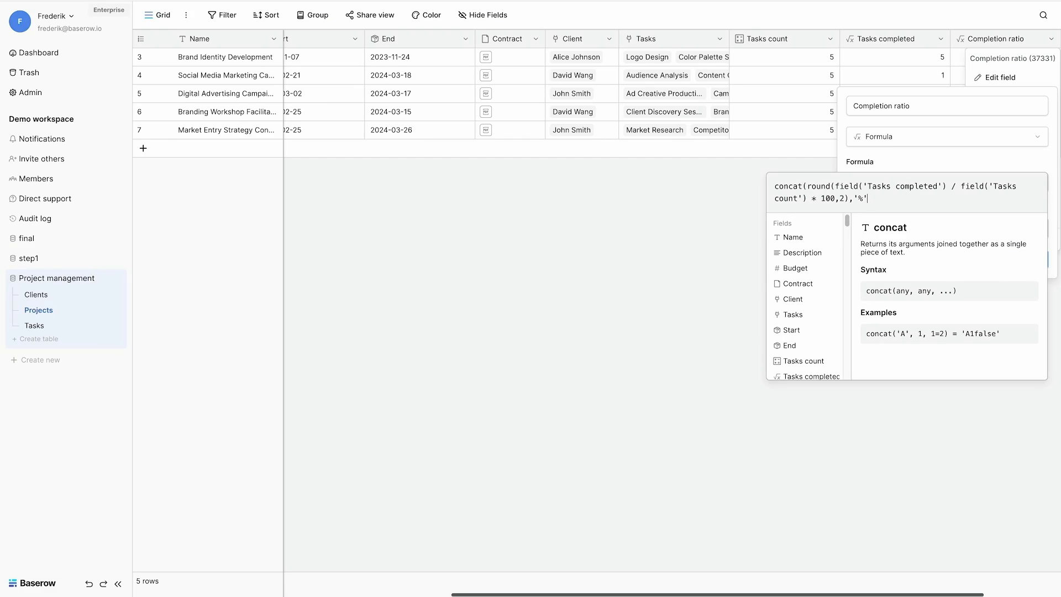
left_click(1026, 236)
left_click(1031, 228)
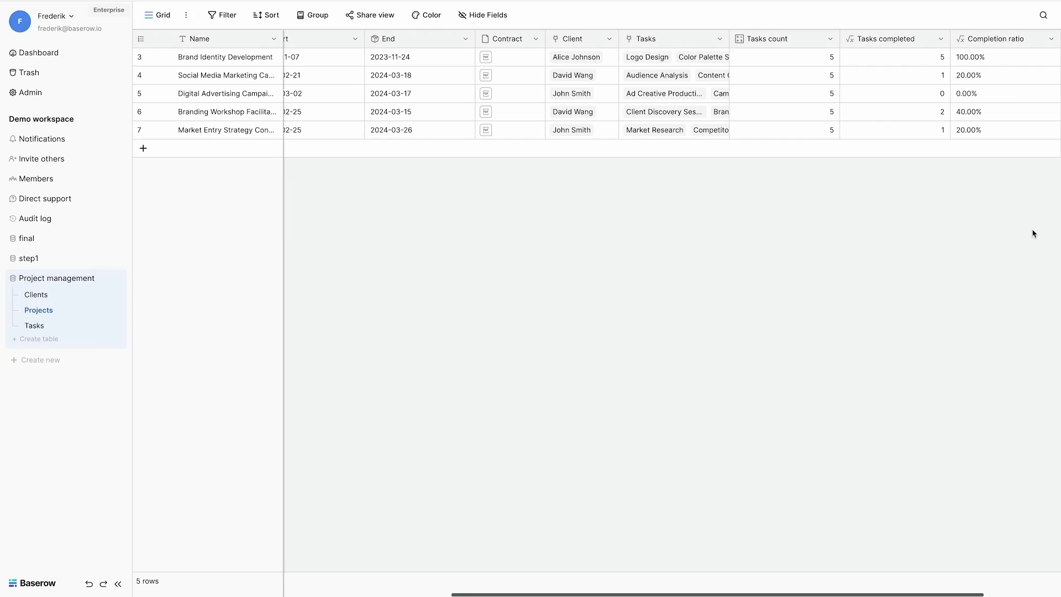
Step: Scroll the Projects grid left and right to review the new columns
scroll(1014, 95, "left", 5)
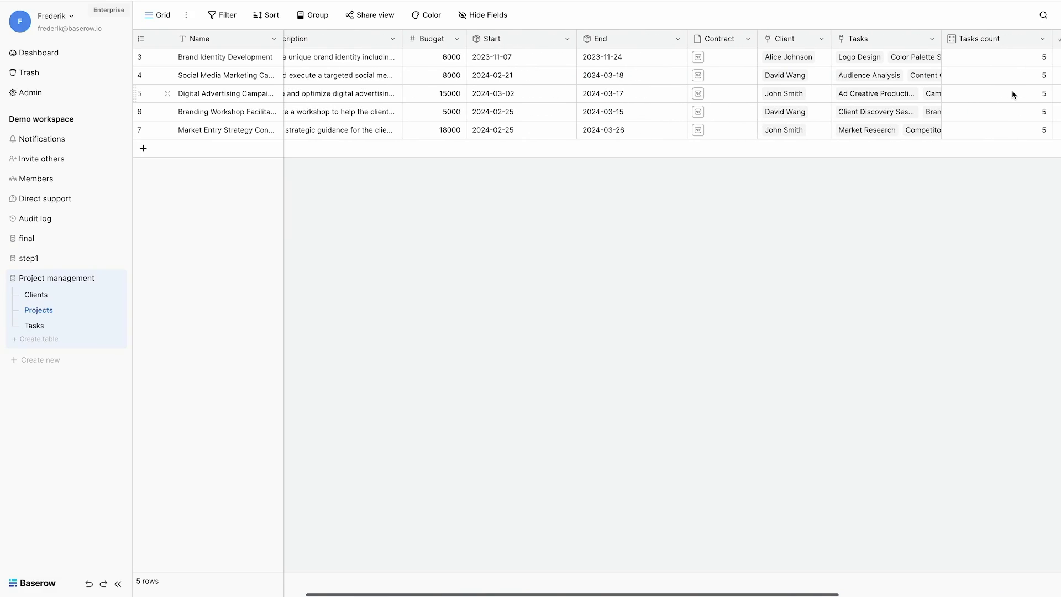
scroll(732, 101, "right", 4)
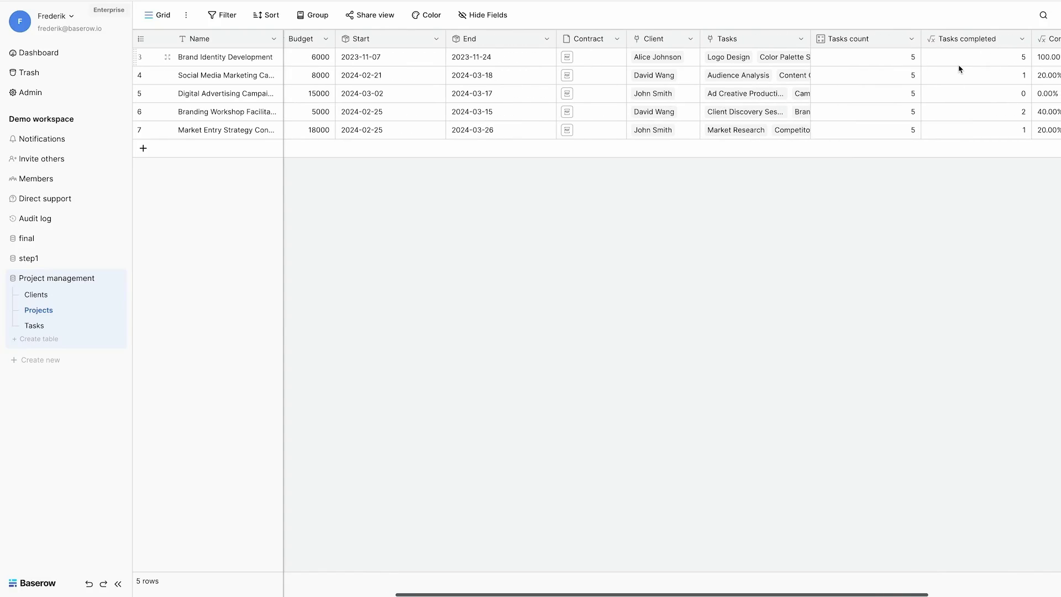
scroll(960, 69, "left", 4)
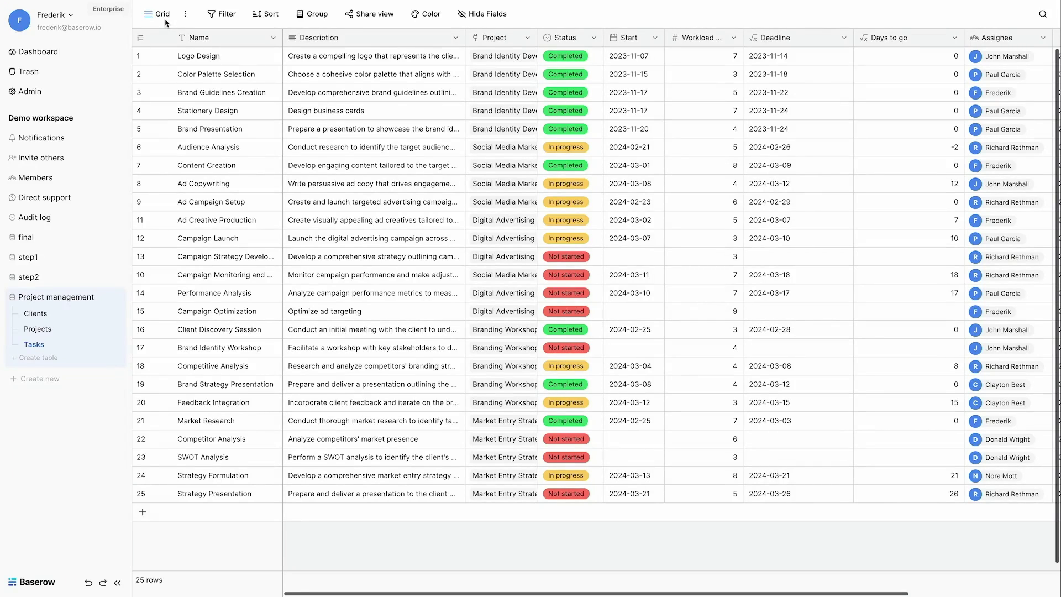
Step: Rename the Tasks Grid view to All tasks
left_click(157, 17)
left_click(327, 77)
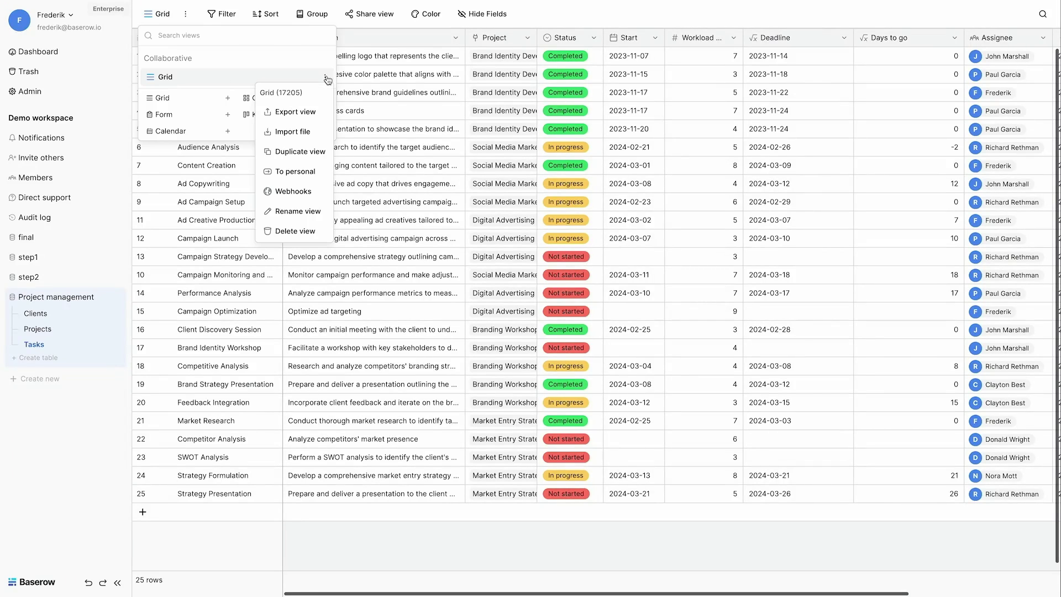
left_click(298, 211)
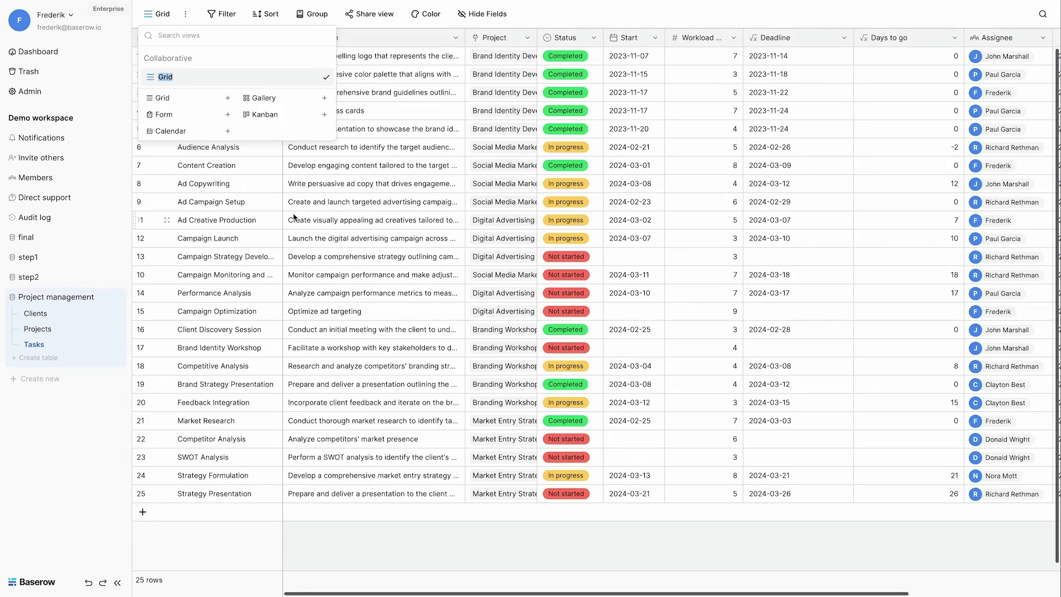
type("All tasks")
key("Return")
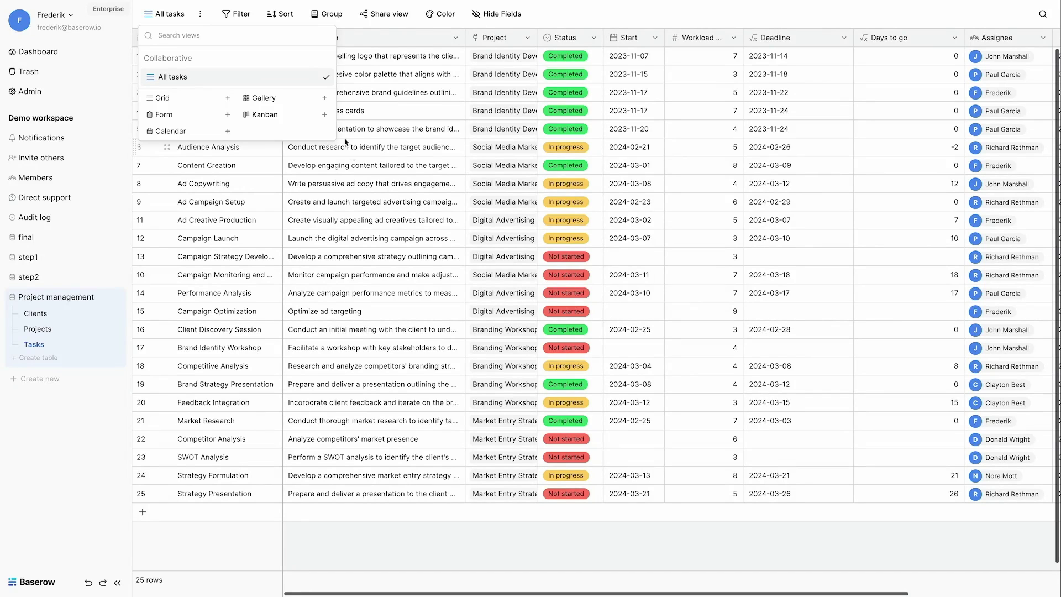
Step: Sort the All tasks view by Start date, latest first
left_click(280, 22)
left_click(319, 75)
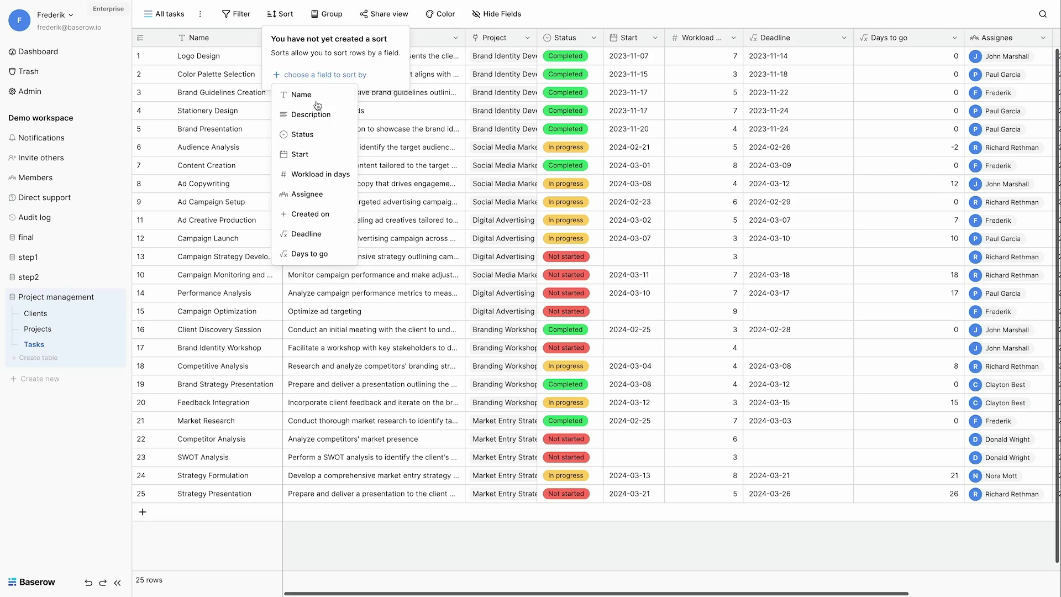
left_click(303, 152)
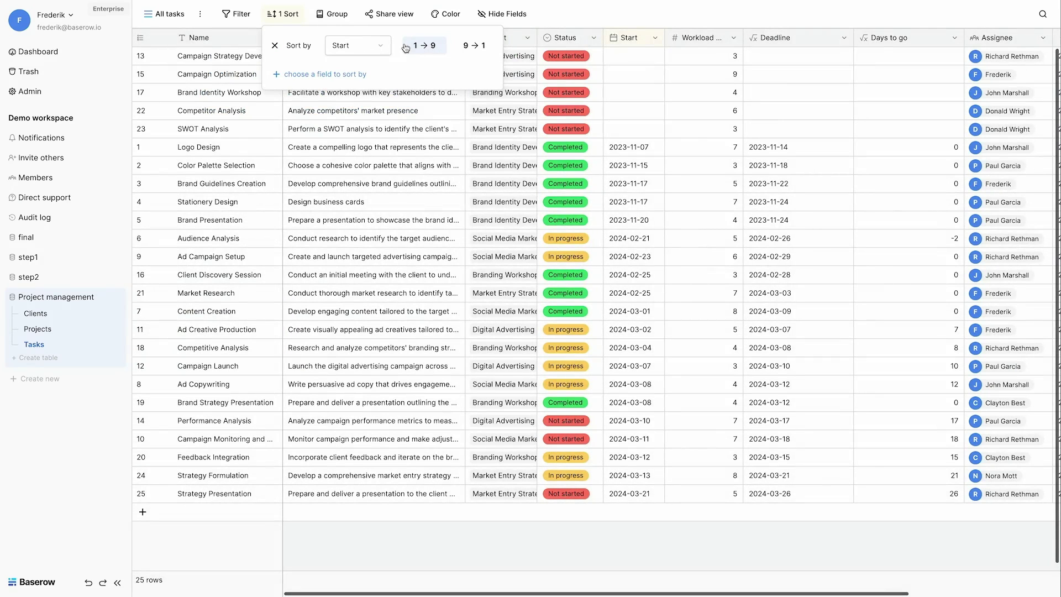
left_click(627, 111)
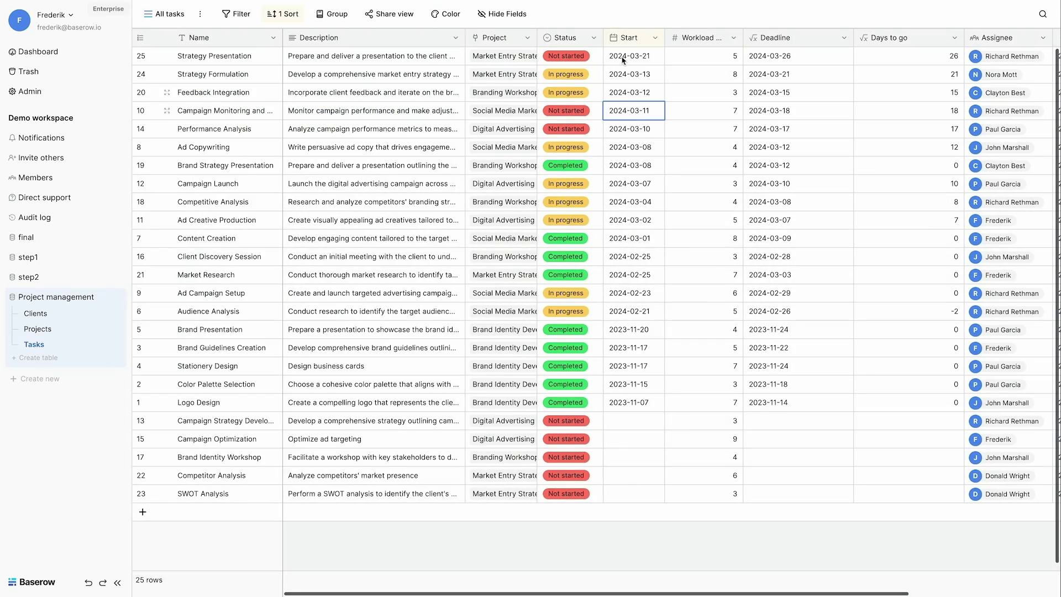
Step: Create a new grid view named 'Tasks in progress'
left_click(166, 13)
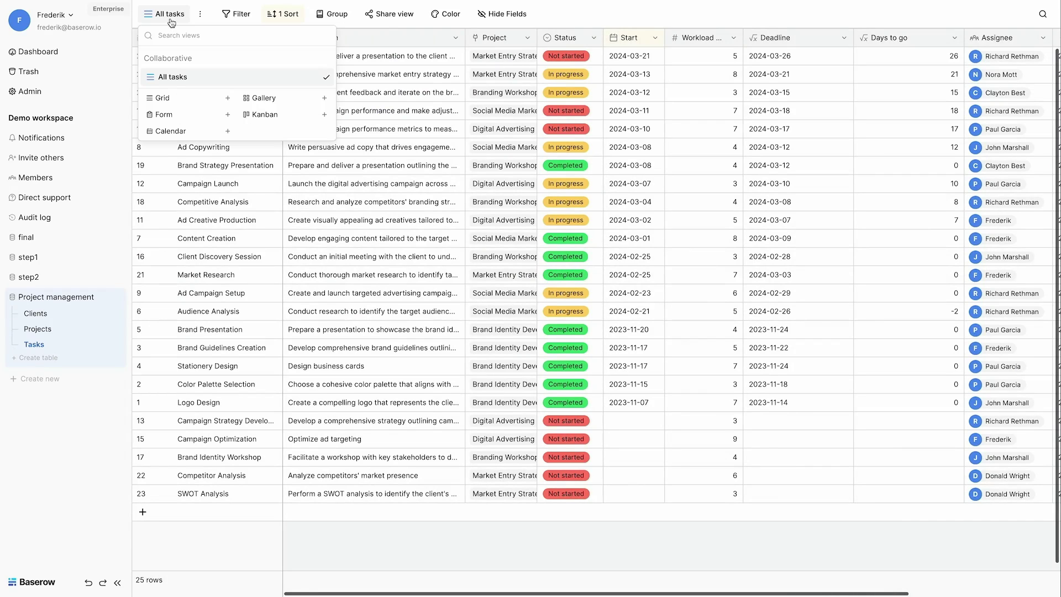
left_click(165, 99)
type("Ta")
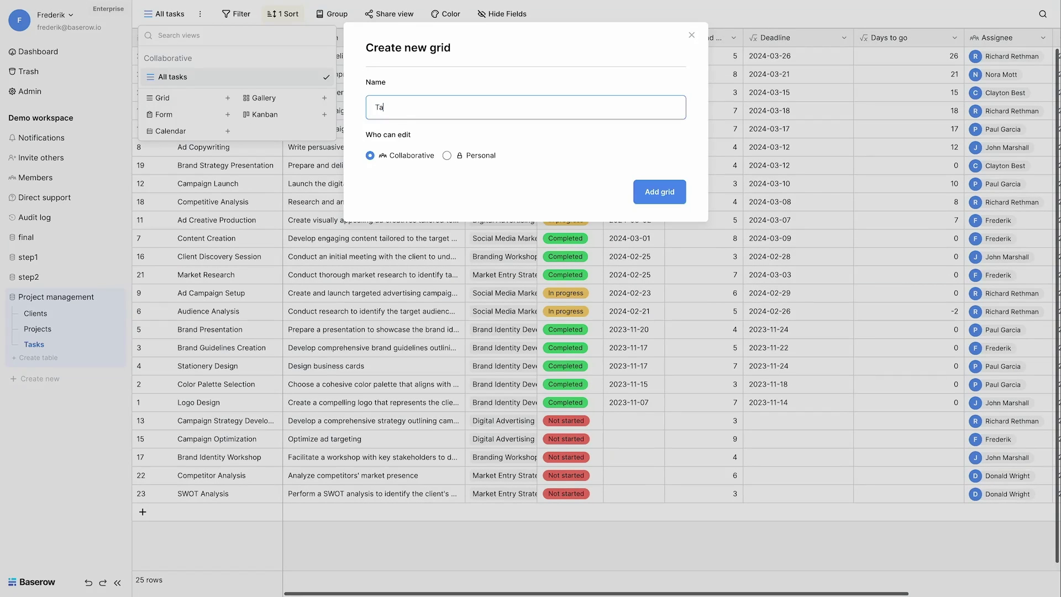
type("sks in progress")
key("Return")
Step: Sort the Tasks in progress view by Start, from latest to earliest
left_click(311, 13)
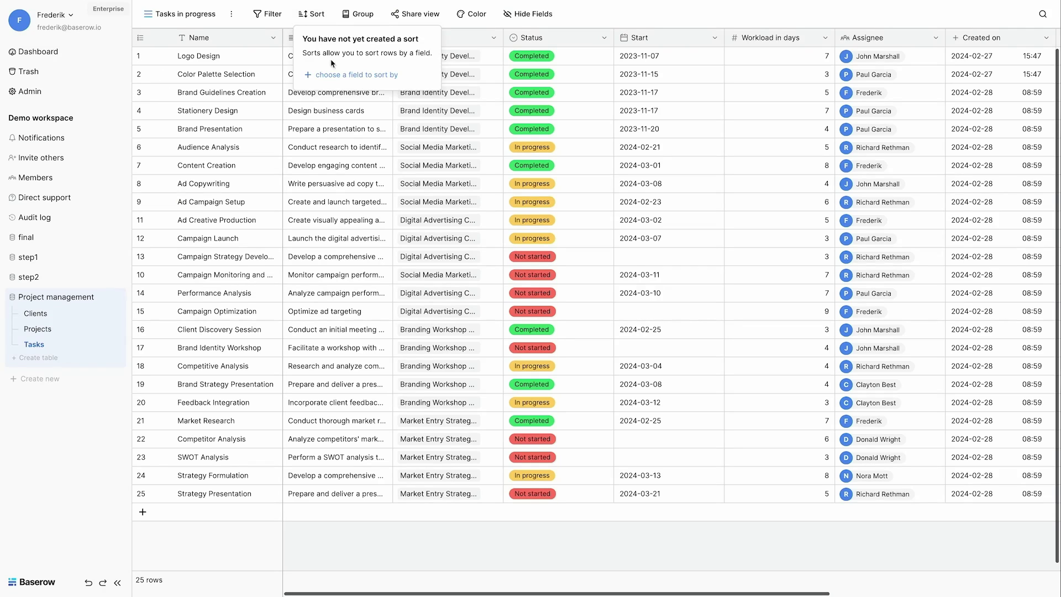
left_click(335, 74)
left_click(340, 152)
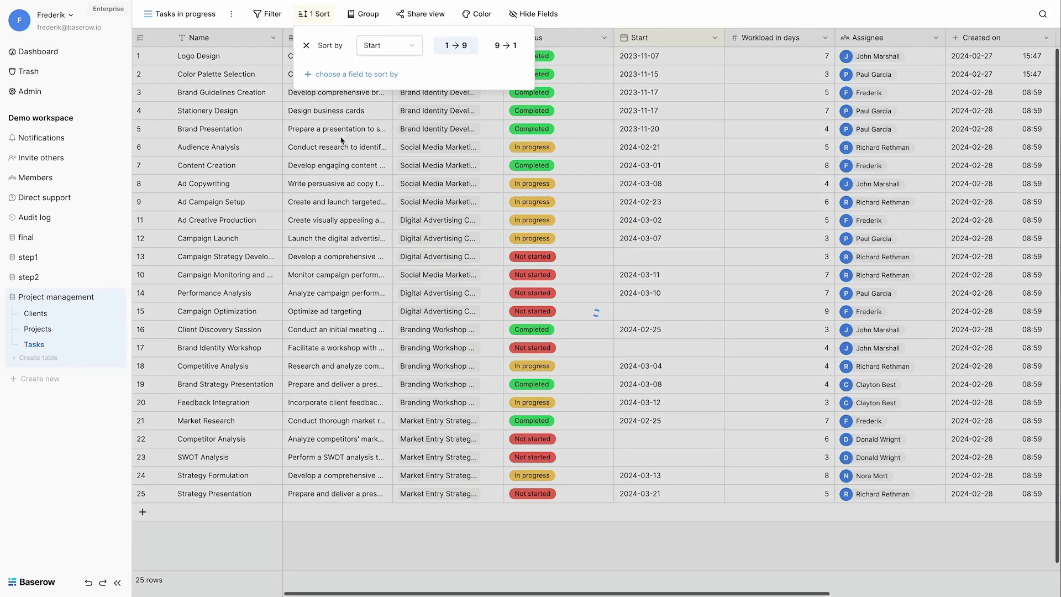
left_click(505, 45)
Step: Filter the view to rows where Status is In progress
left_click(267, 14)
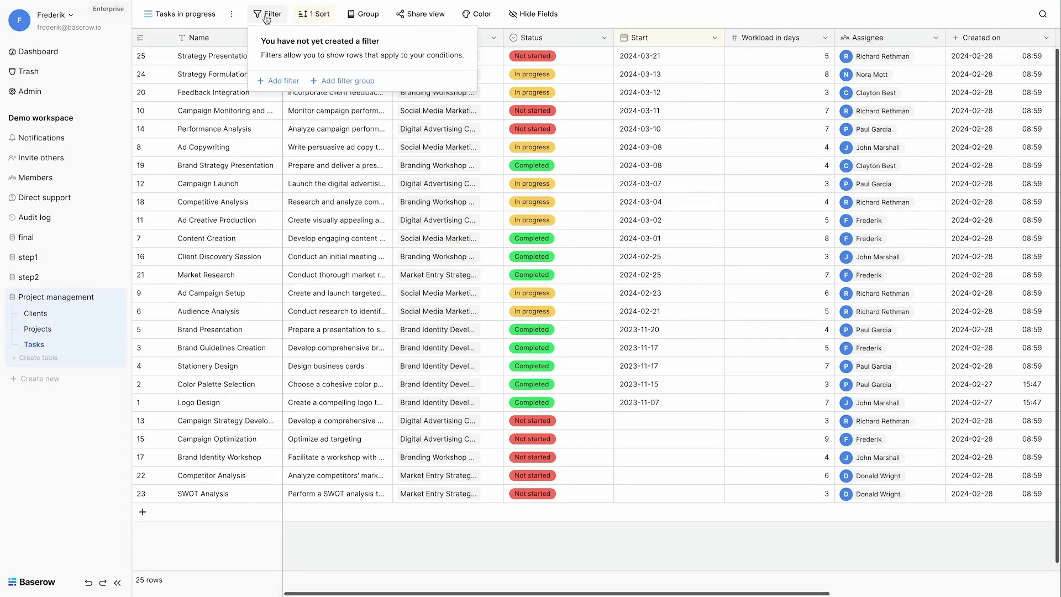
left_click(278, 81)
left_click(364, 44)
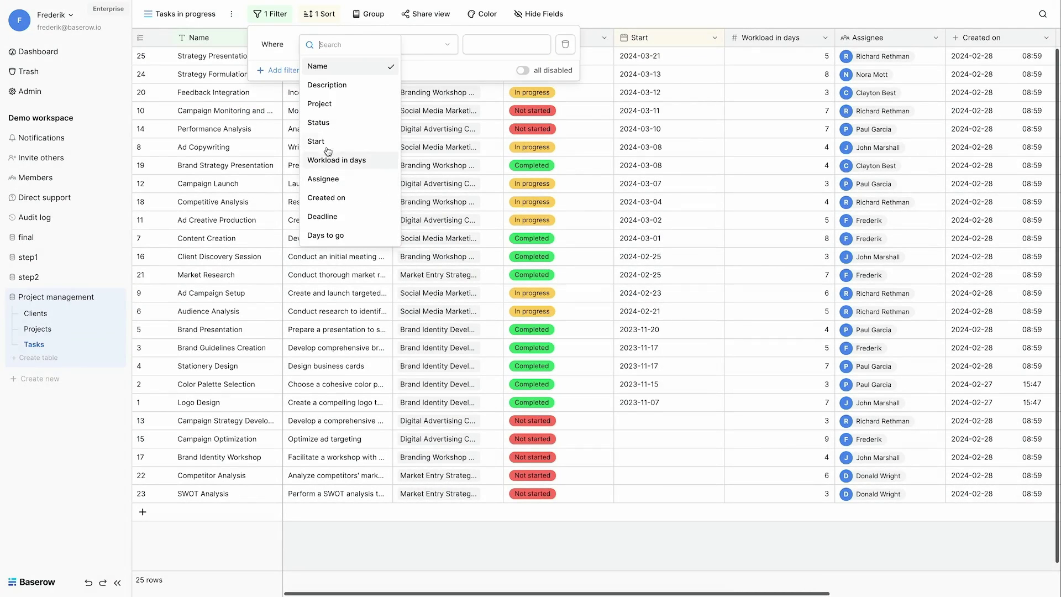
left_click(318, 122)
left_click(422, 44)
left_click(493, 58)
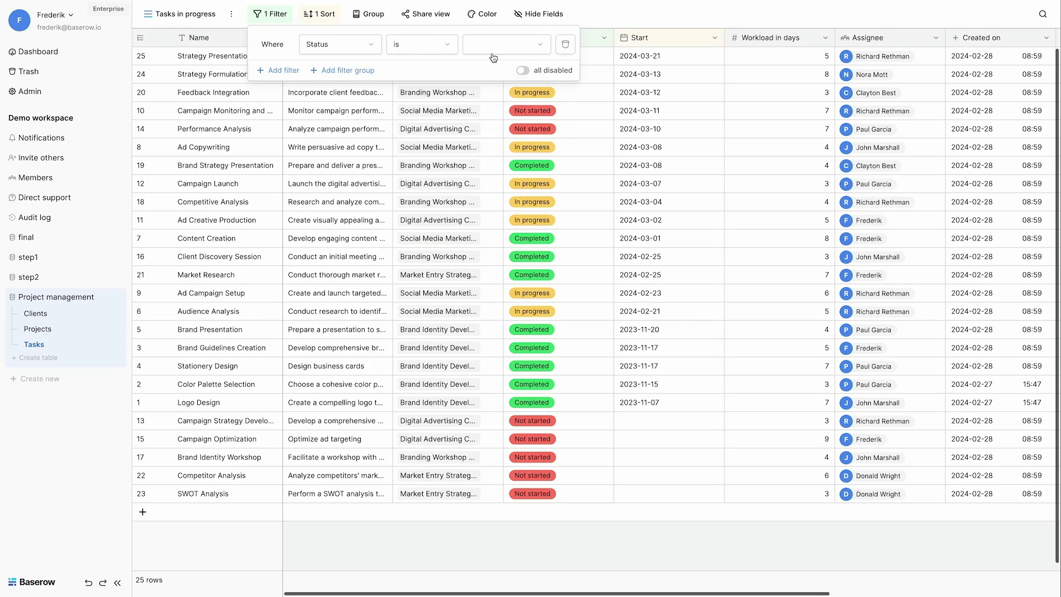
left_click(497, 45)
left_click(486, 105)
left_click(585, 231)
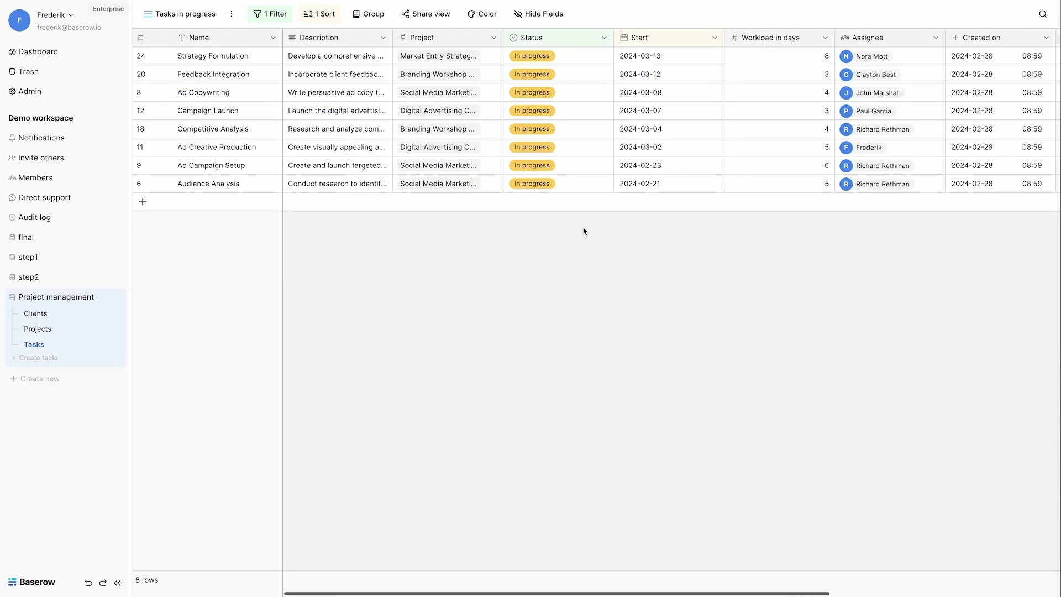
left_click(188, 12)
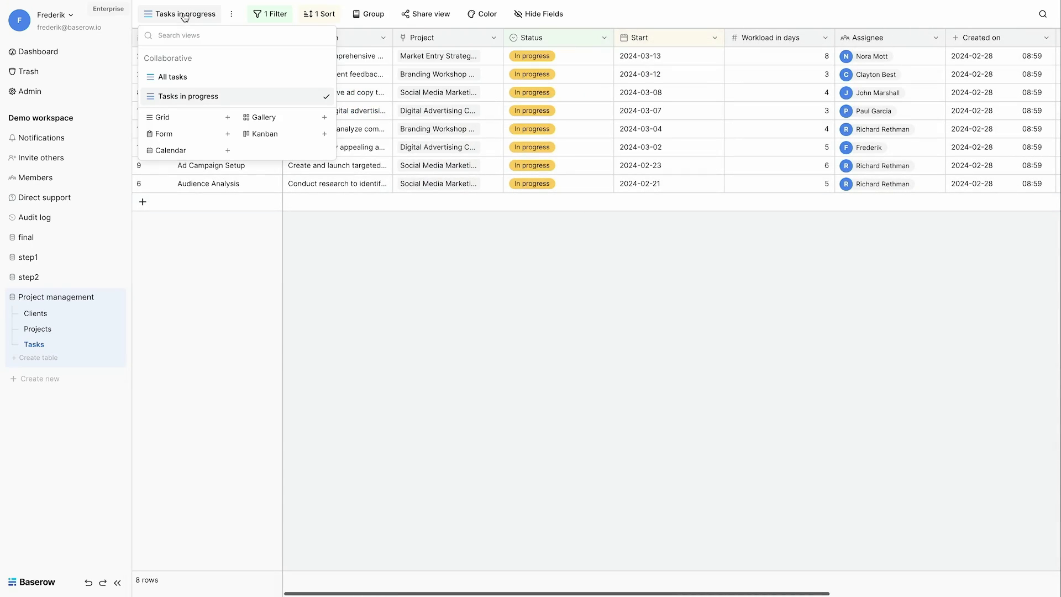
Step: Switch to the All tasks view and duplicate it
left_click(172, 77)
left_click(176, 13)
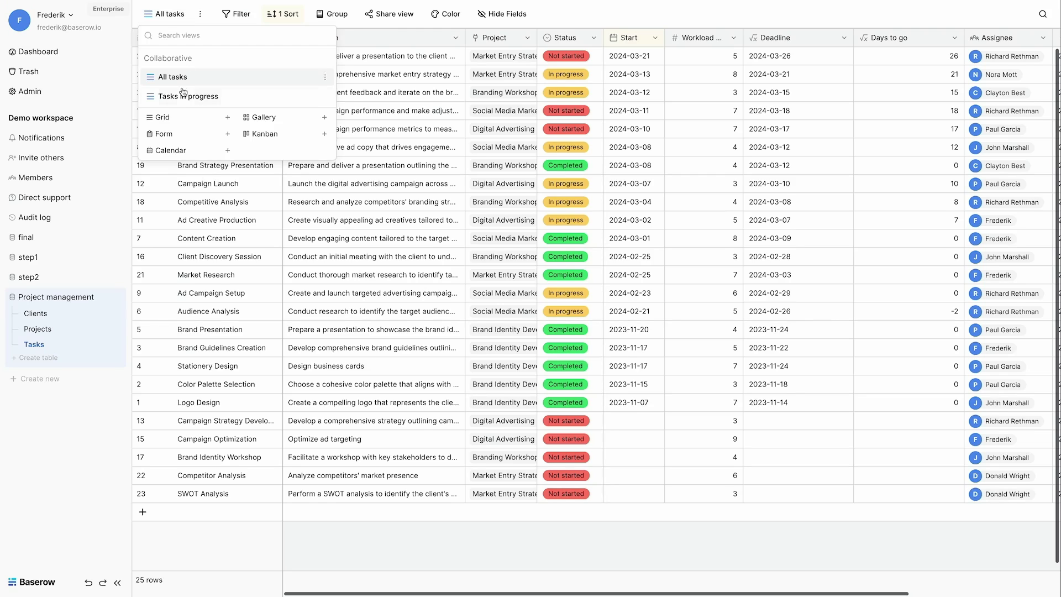
left_click(183, 96)
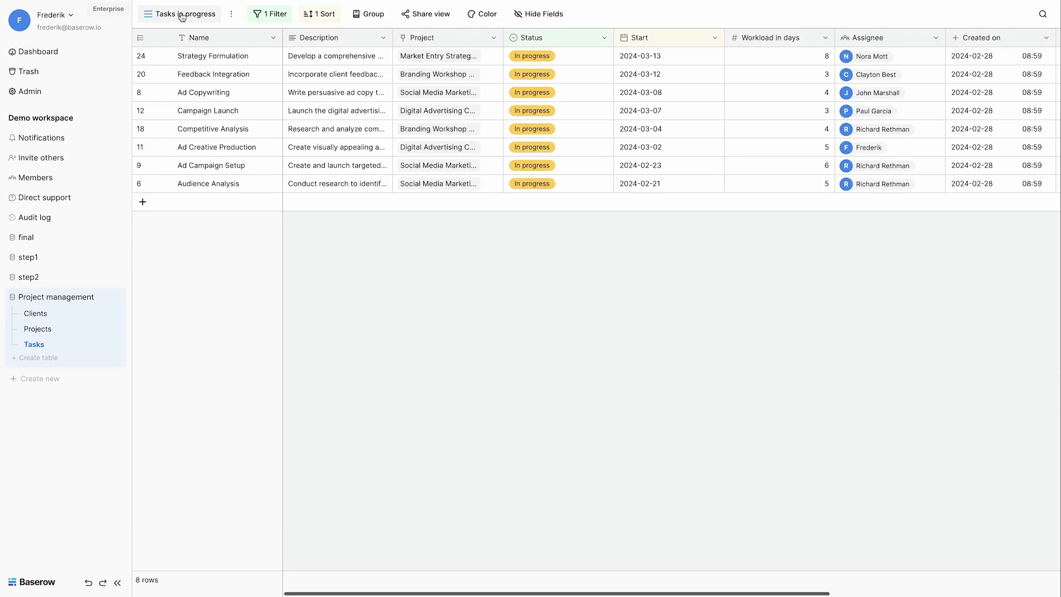
left_click(182, 17)
left_click(177, 78)
left_click(202, 15)
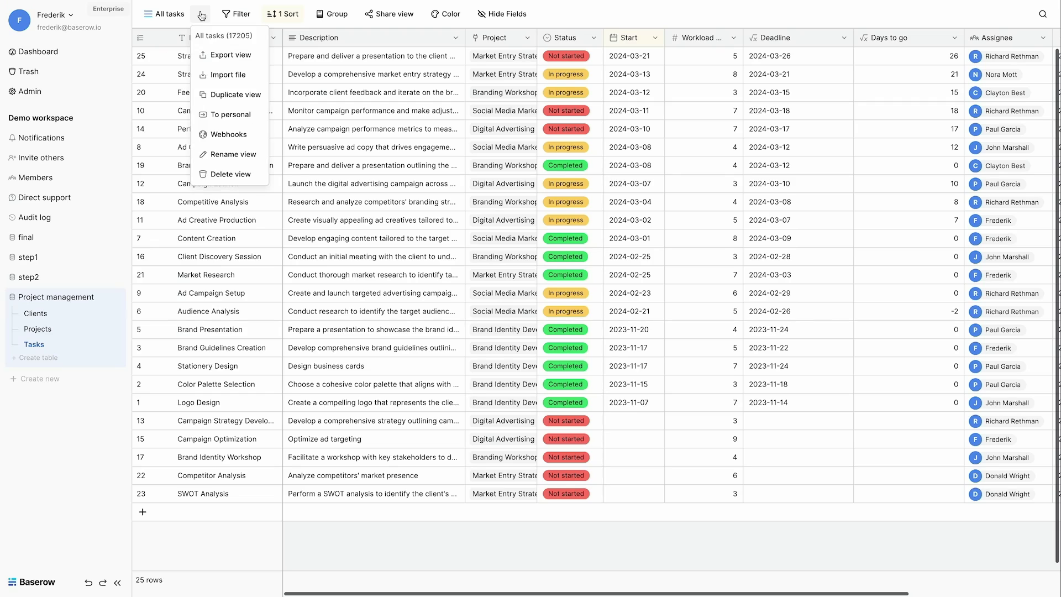
left_click(221, 95)
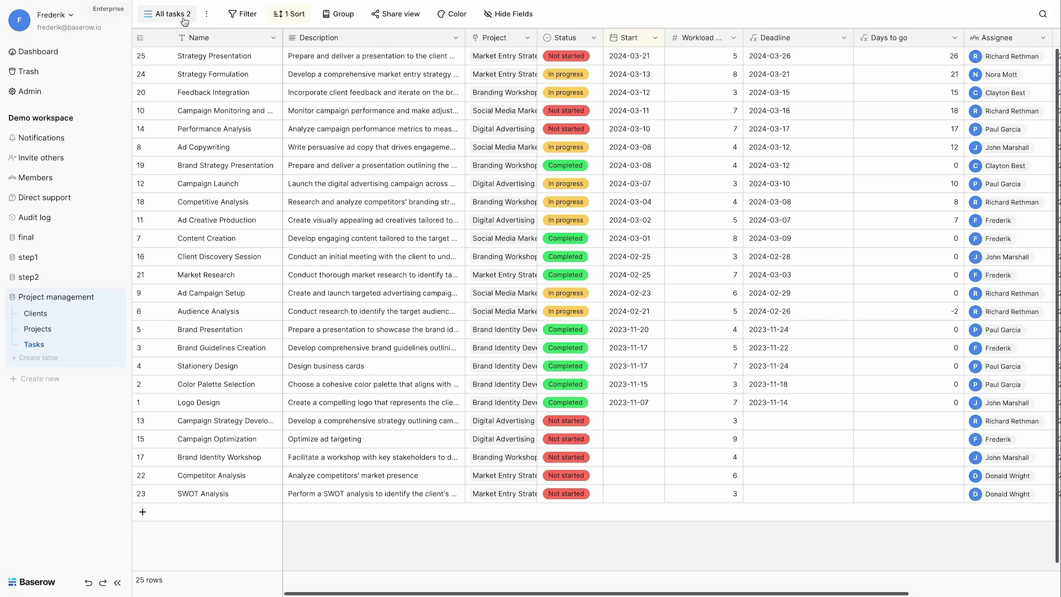
Step: Rename the copied view to 'All tasks grouped by project'
left_click(206, 14)
left_click(230, 153)
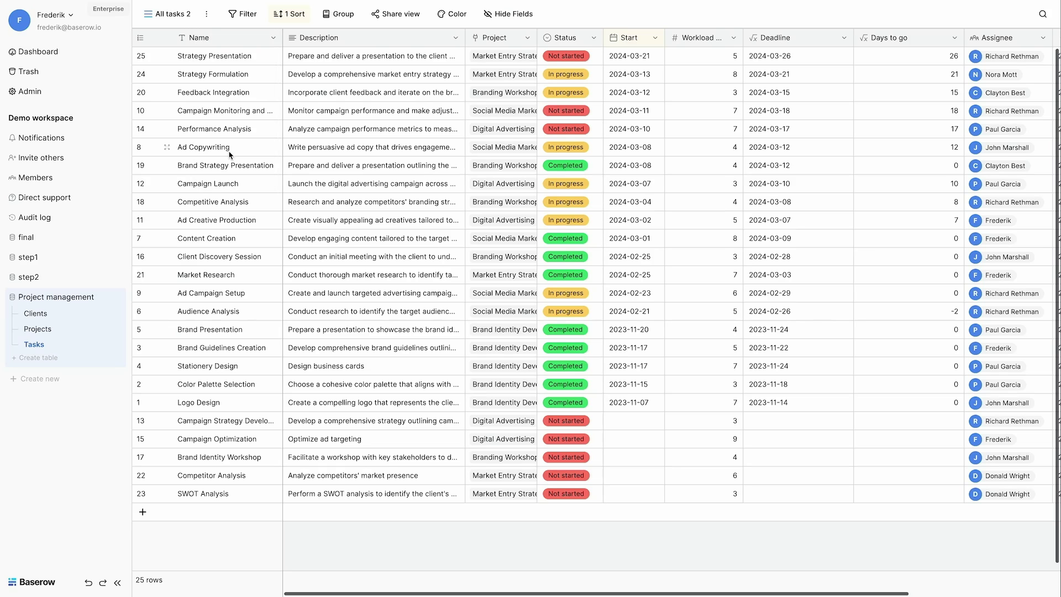
key("BackSpace")
type("groupe")
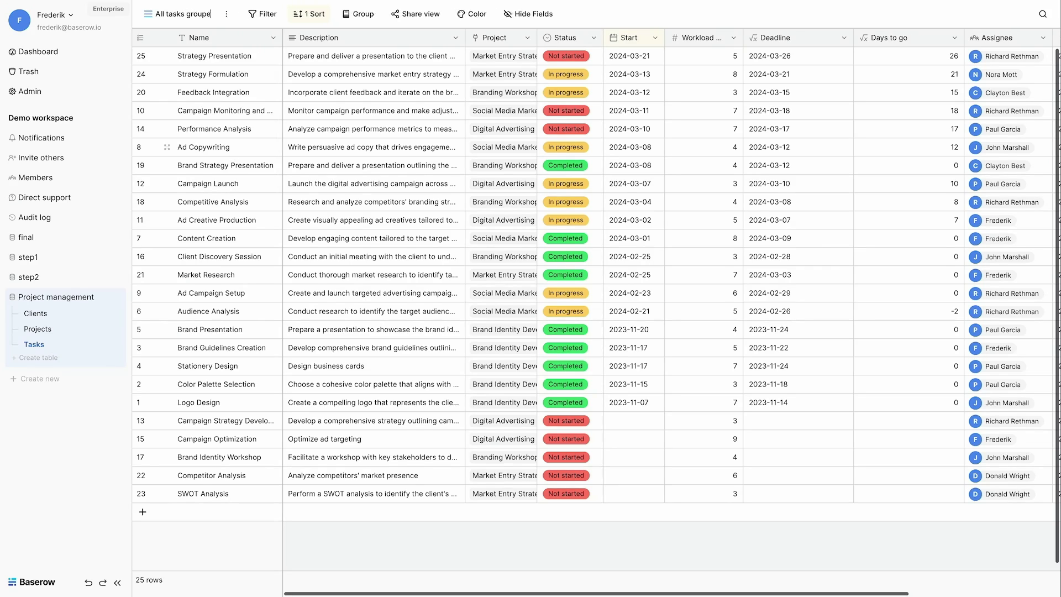
type("d by project")
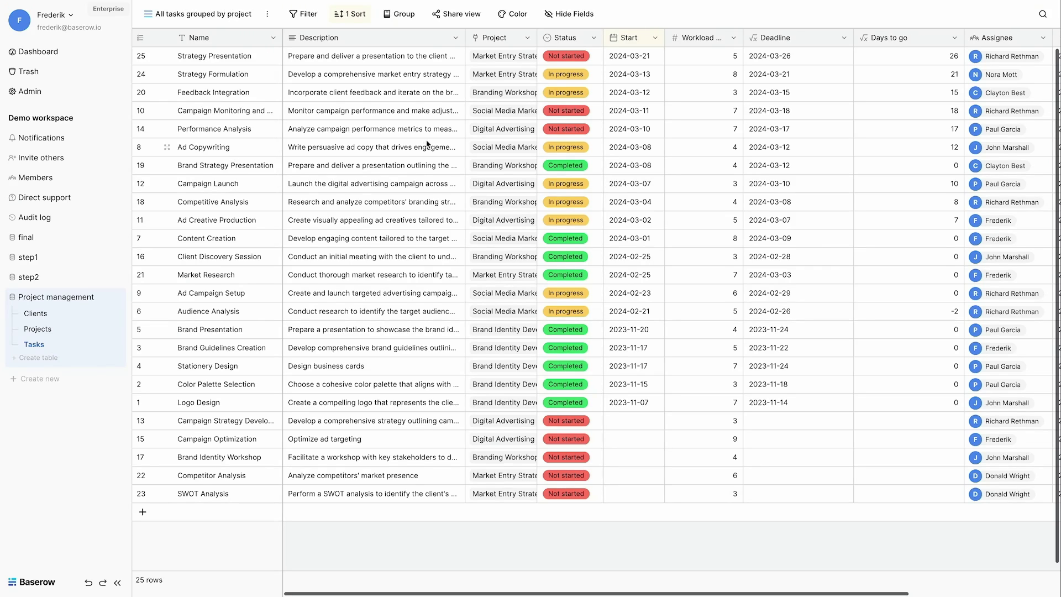
left_click(398, 15)
left_click(419, 67)
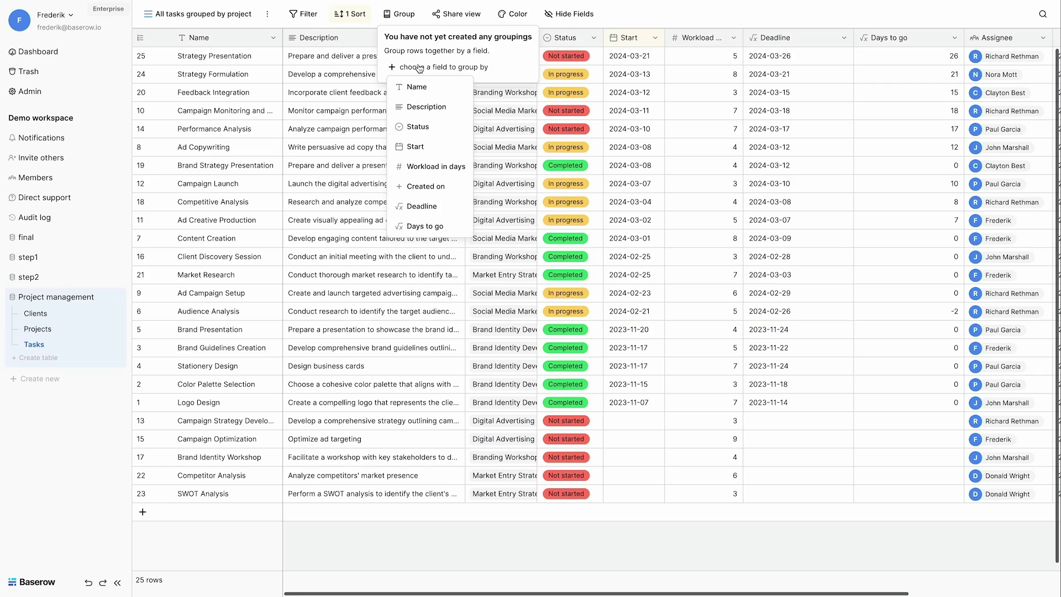
Step: Insert a 'Project name' field right of Project and make it a formula field
left_click(501, 257)
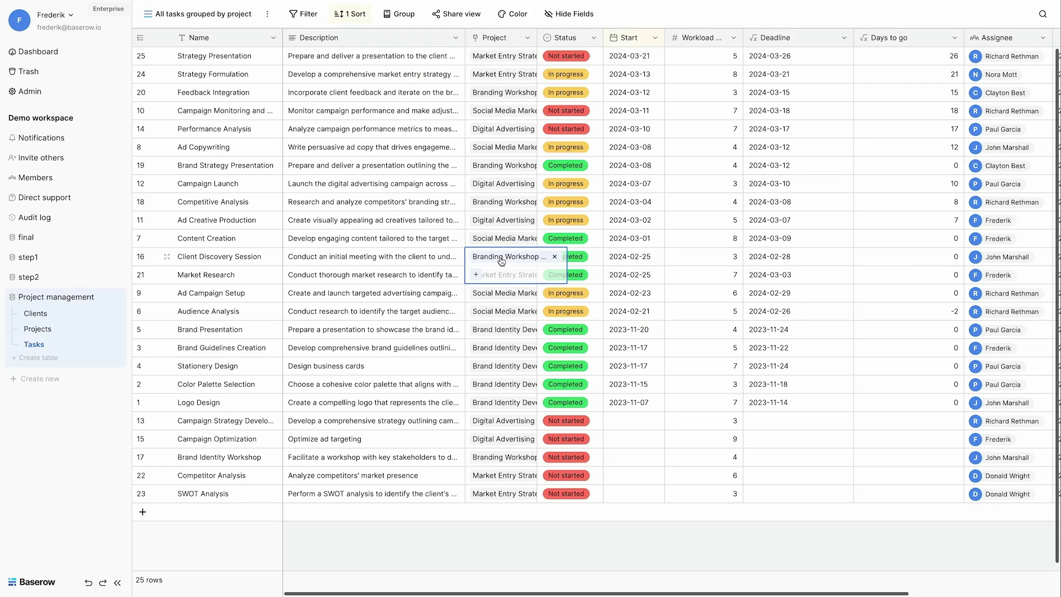
left_click(527, 40)
left_click(497, 116)
left_click(498, 147)
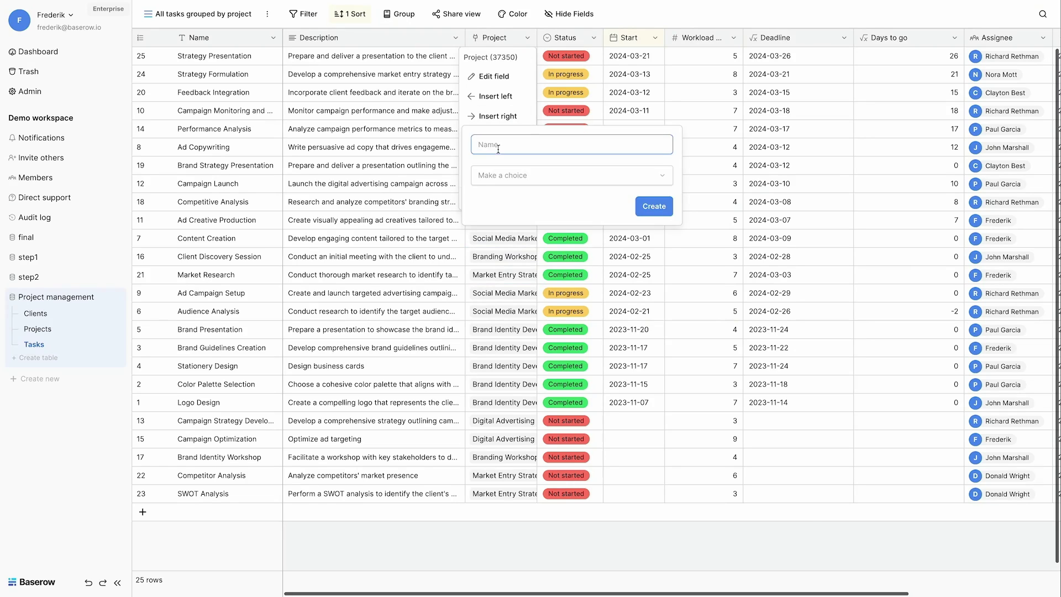
type("Project name")
left_click(504, 175)
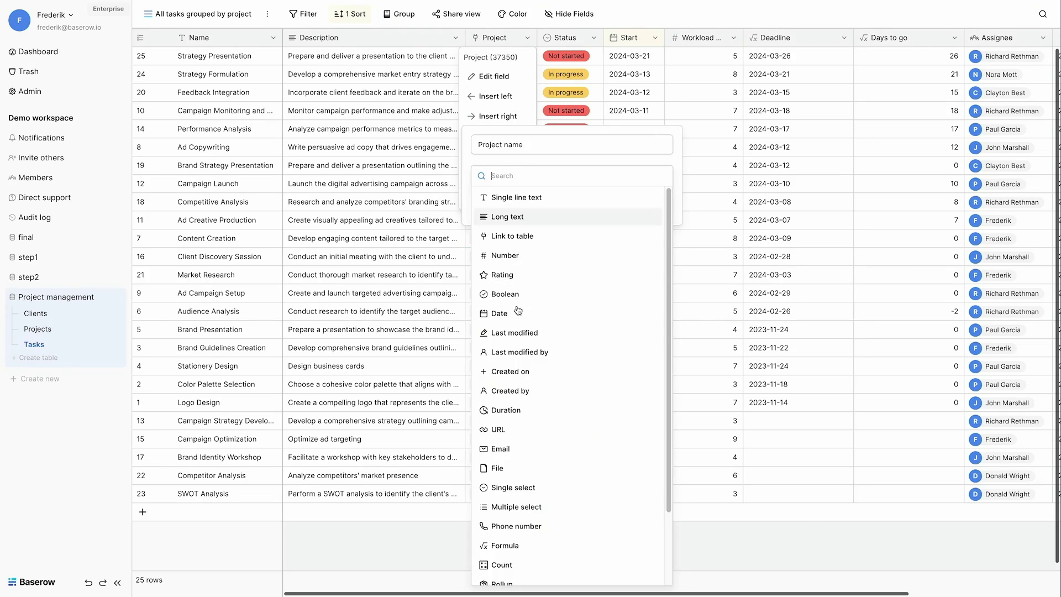
left_click(508, 545)
Step: Enter the formula join(lookup('Project','Name'),'') and create the field
left_click(500, 220)
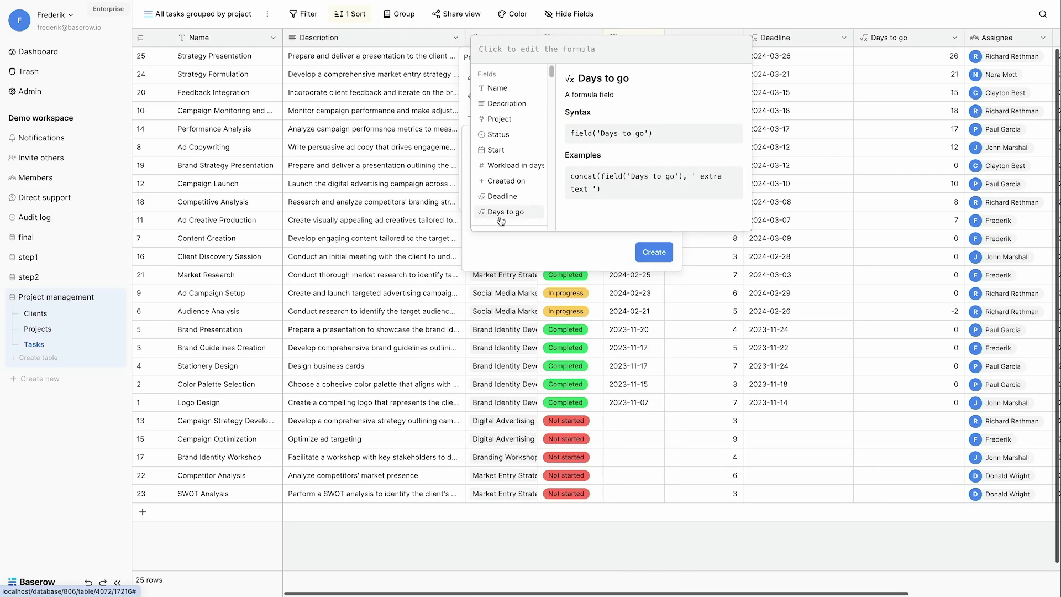
type("lookup('Project','Name')")
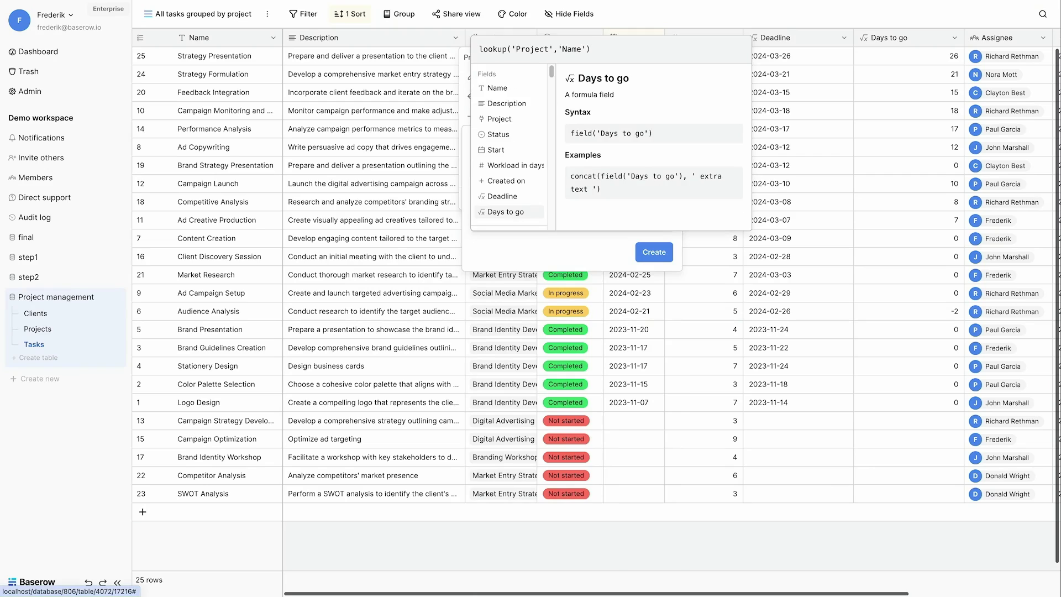
key("Home")
scroll(551, 77, "down", 3)
type("join(")
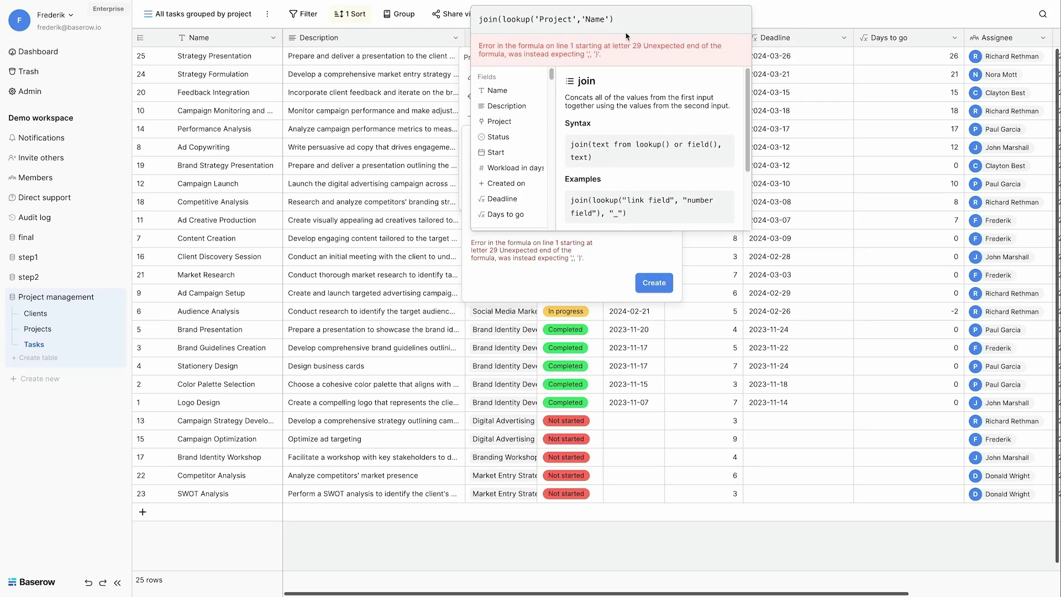
type(",'')")
left_click(647, 268)
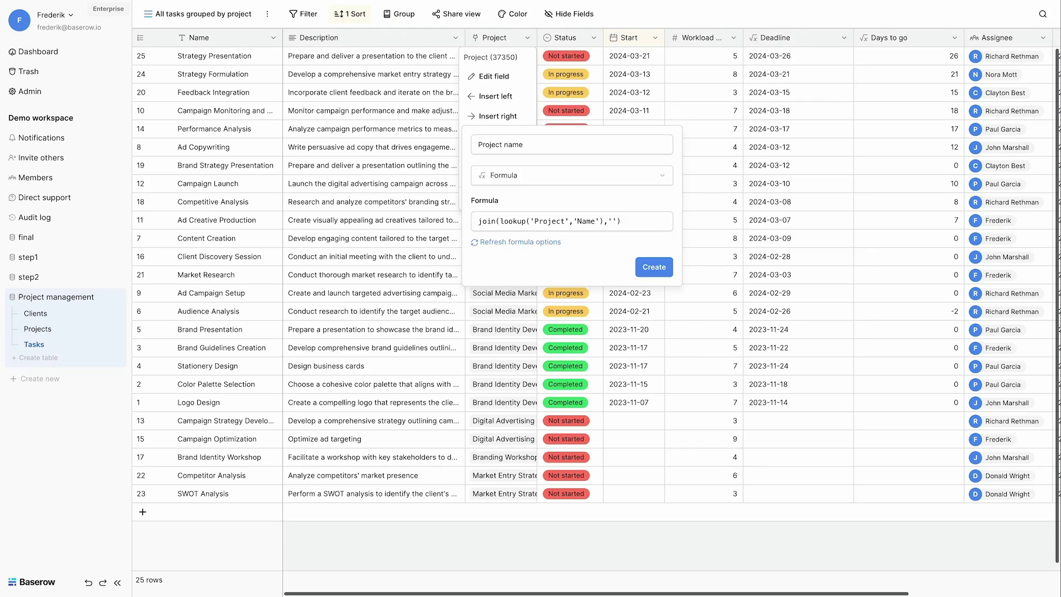
left_click(648, 268)
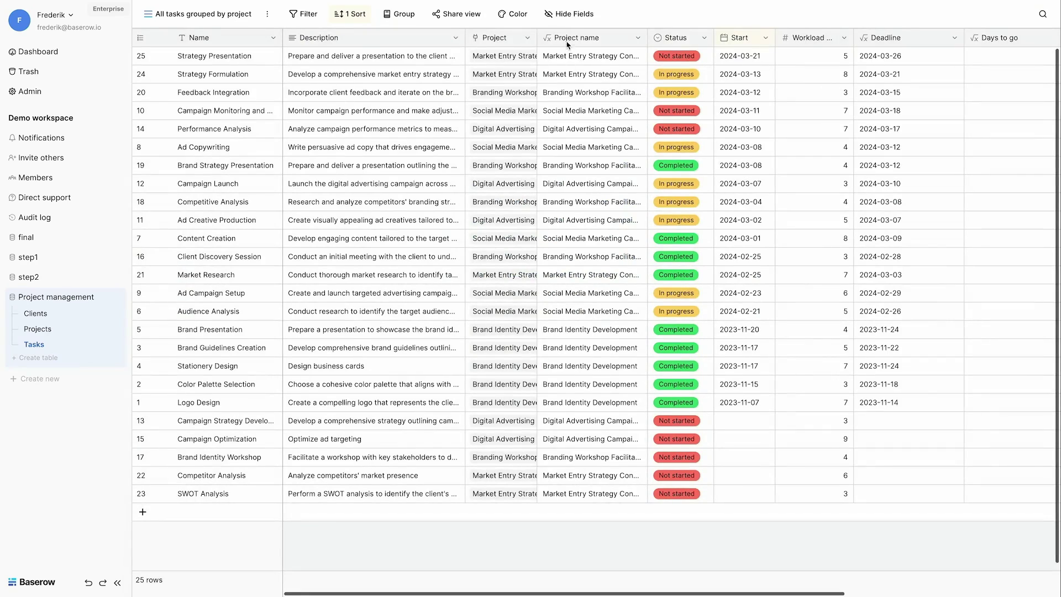
Step: Group the grid's rows by Project name
left_click(399, 14)
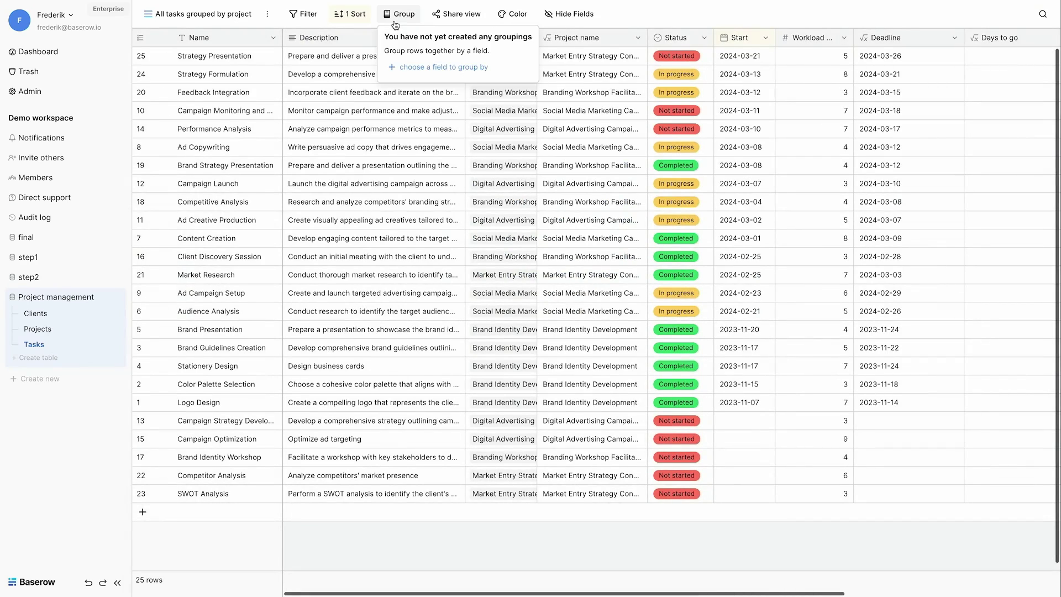
left_click(420, 67)
left_click(420, 246)
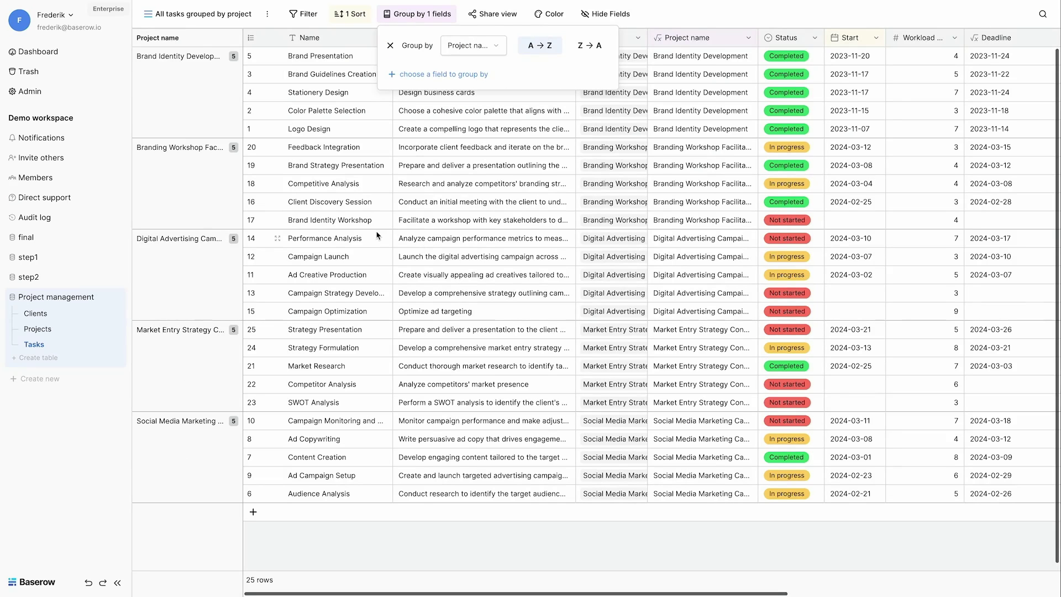
Step: Create a 'Tasks stacked by status' kanban view stacked by Status
left_click(199, 13)
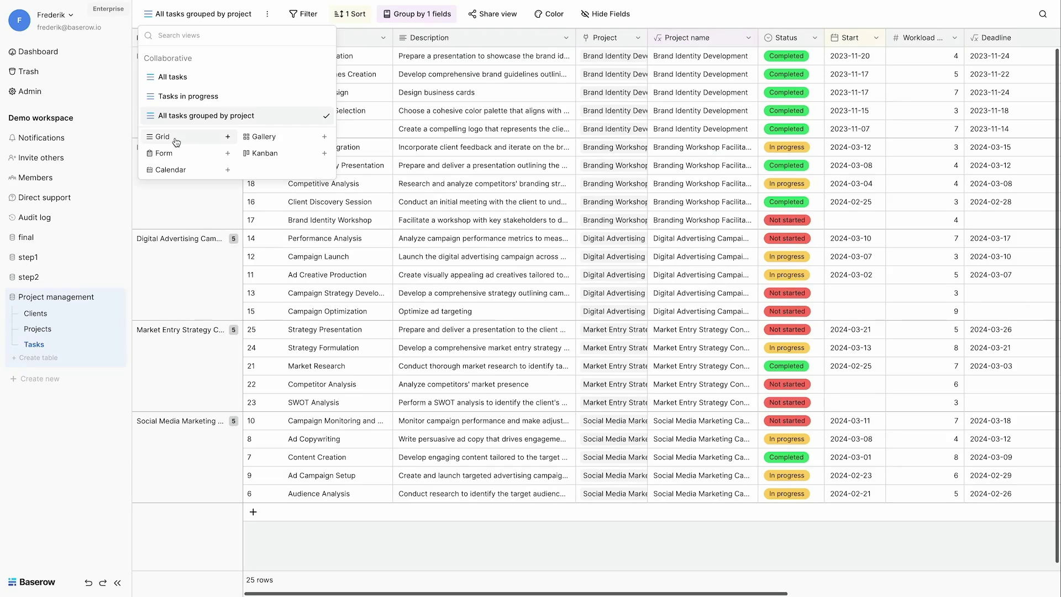
left_click(266, 153)
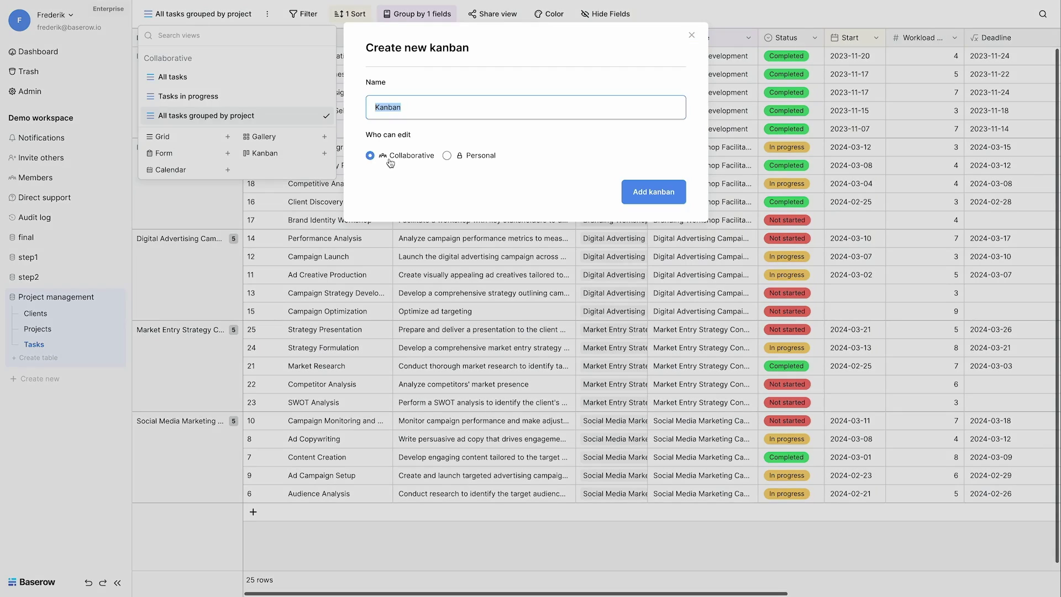
type("Tasks stacked by status")
key("Return")
left_click(537, 105)
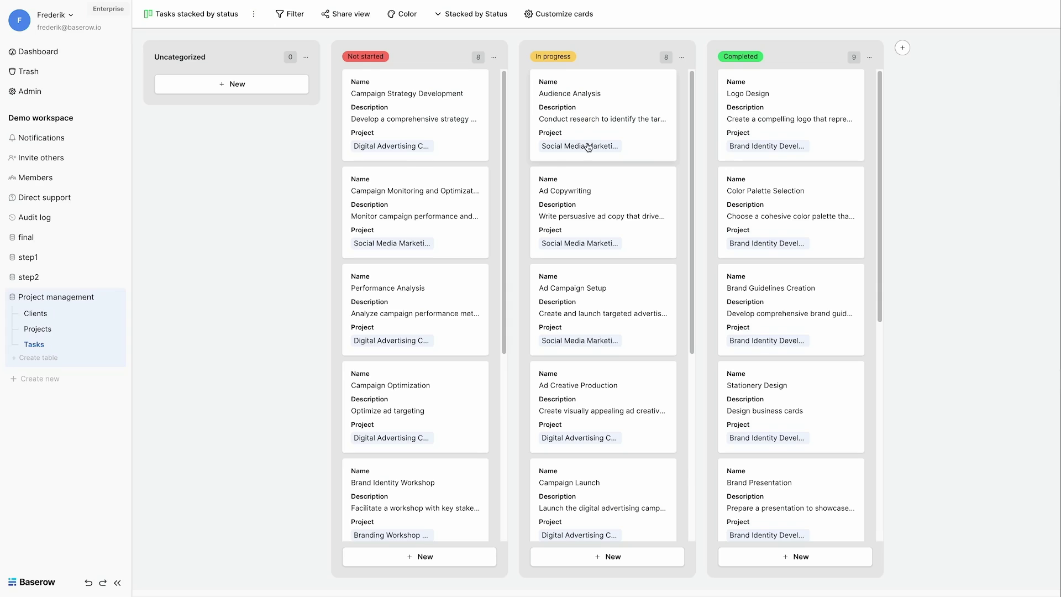
Step: Show Start, Assignee and Deadline on the kanban cards
left_click(546, 15)
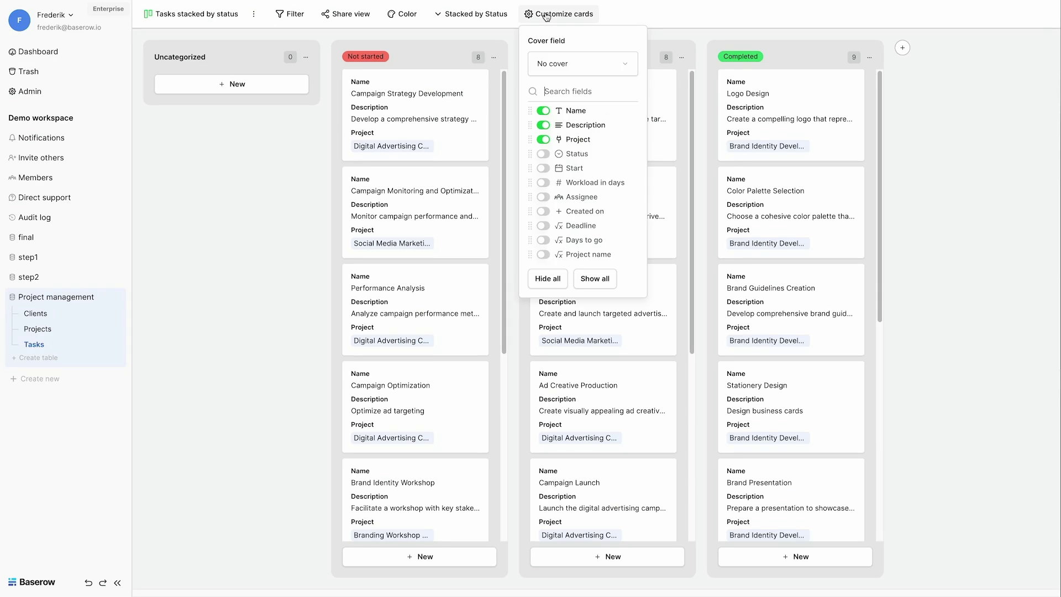
left_click(543, 168)
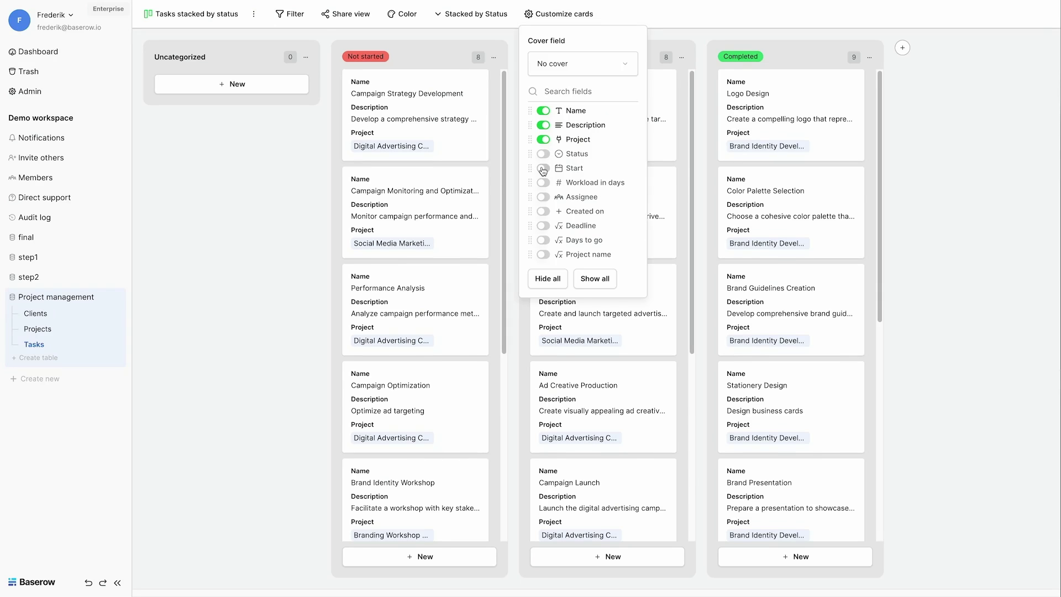
left_click(541, 198)
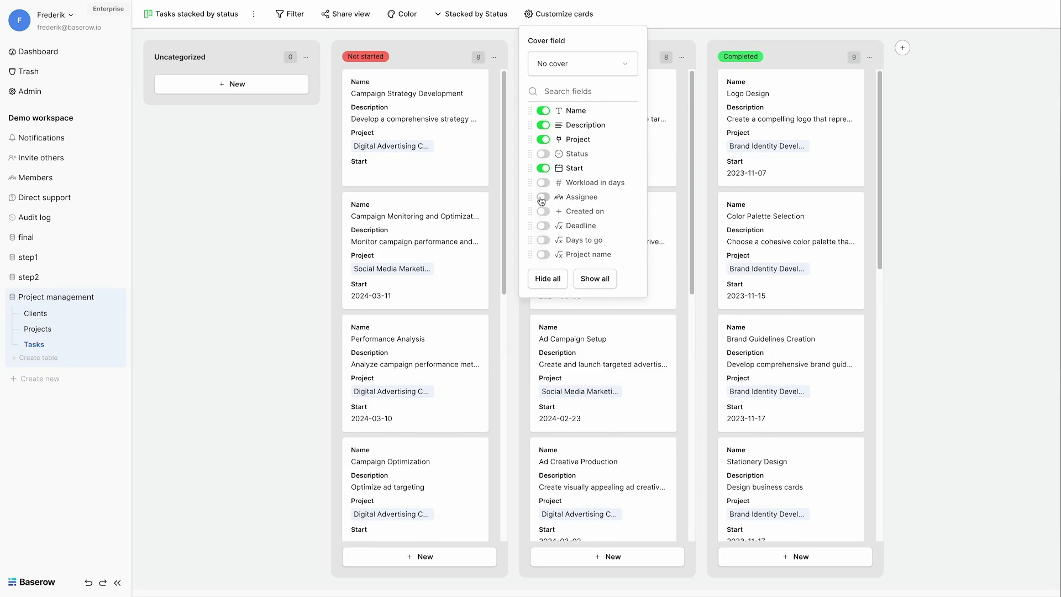
left_click(543, 225)
left_click(314, 285)
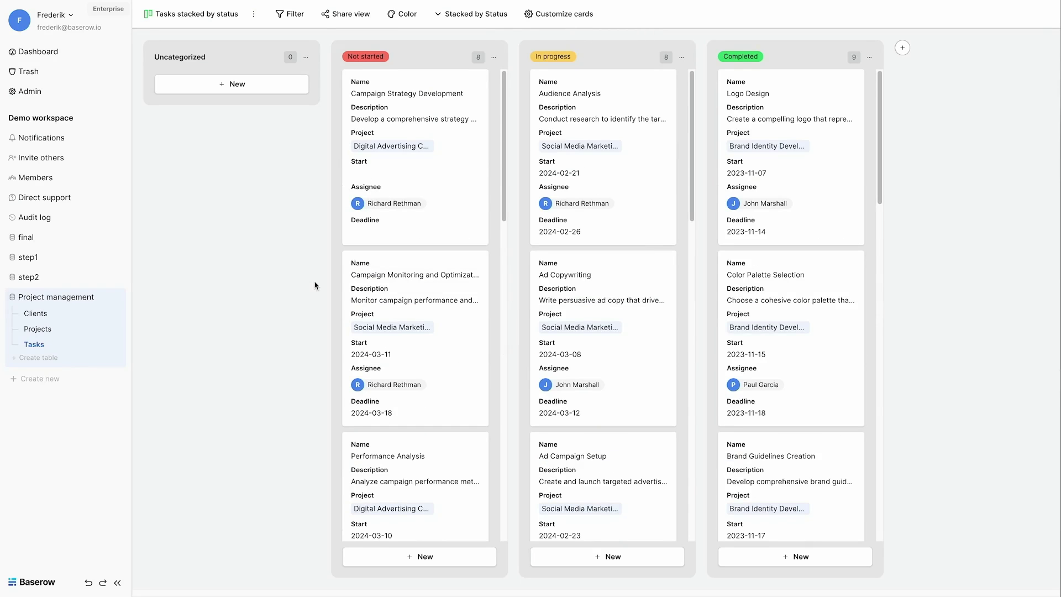
Step: Check the Campaign Strategy Development task details, then drag Ad Copywriting toward Completed
left_click(433, 112)
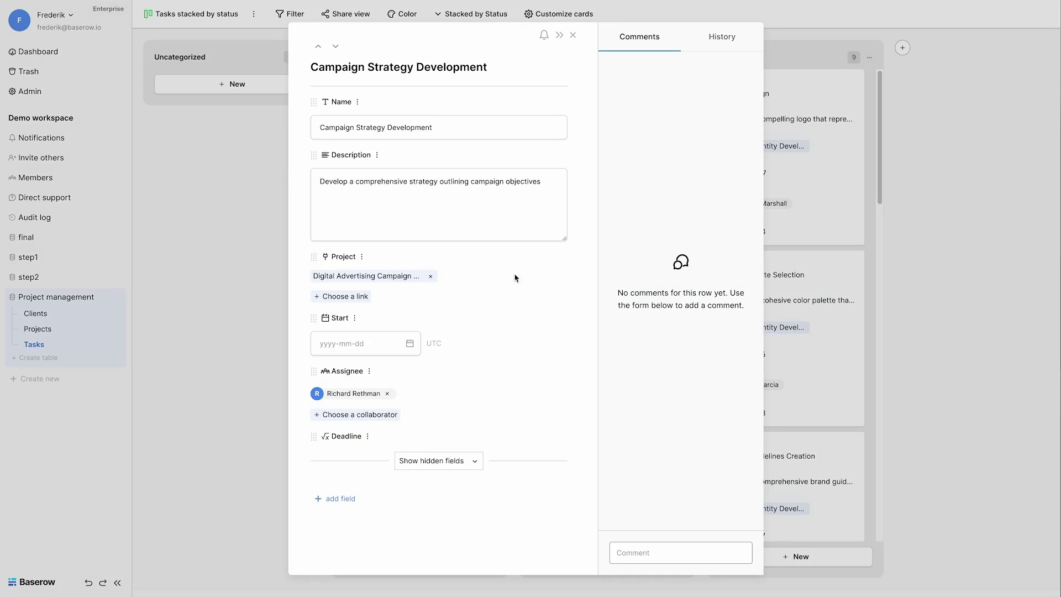
left_click(255, 467)
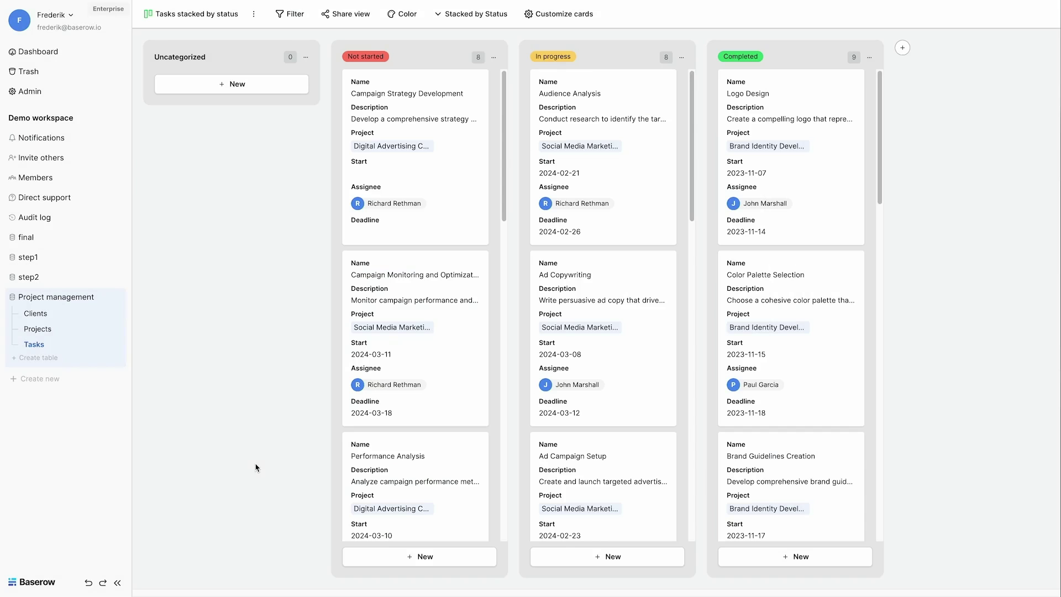
left_click_drag(620, 351, 611, 341)
Step: Create a calendar view named 'Tasks in a calendar view' using the Start date field
left_click(181, 14)
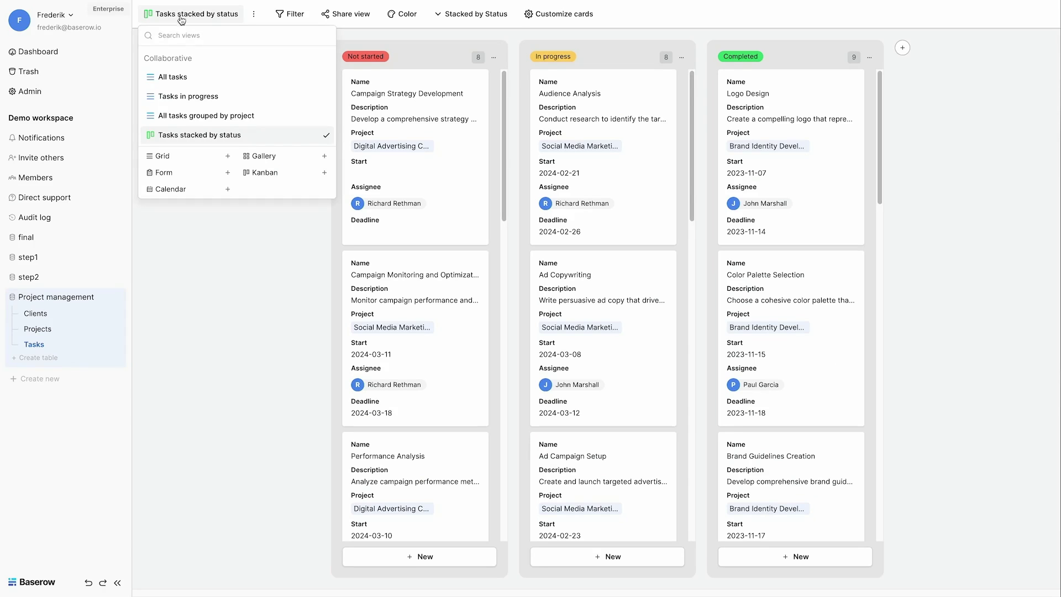
left_click(182, 189)
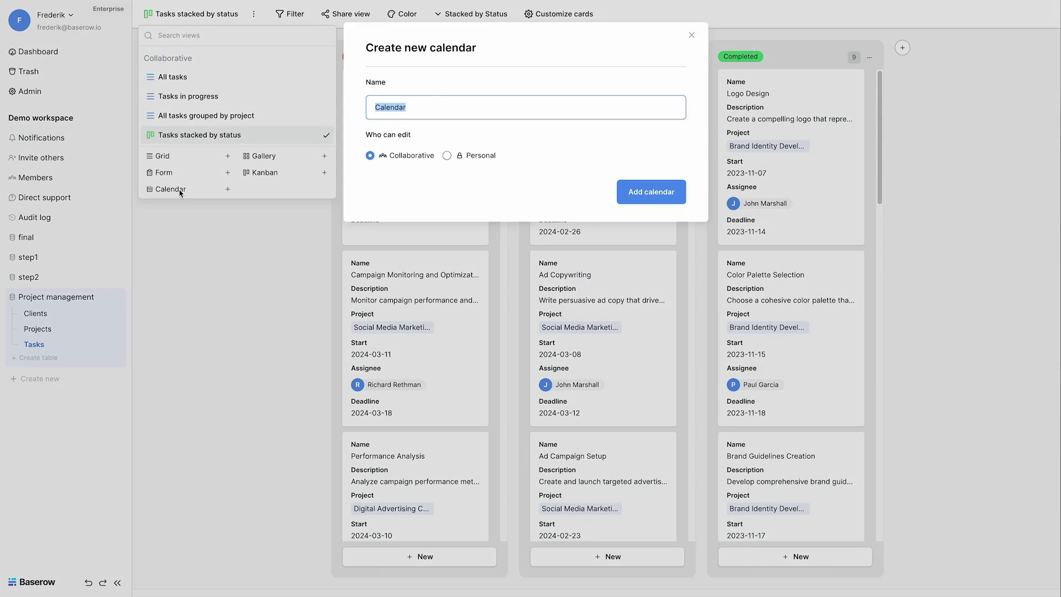
type("Tasks in a calenda")
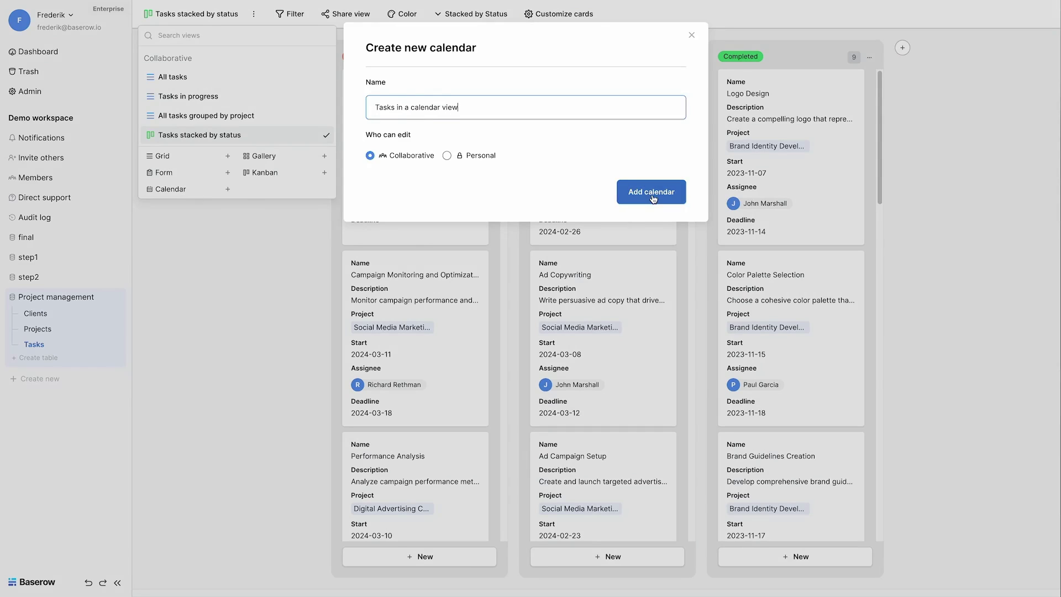
left_click(653, 198)
left_click(666, 151)
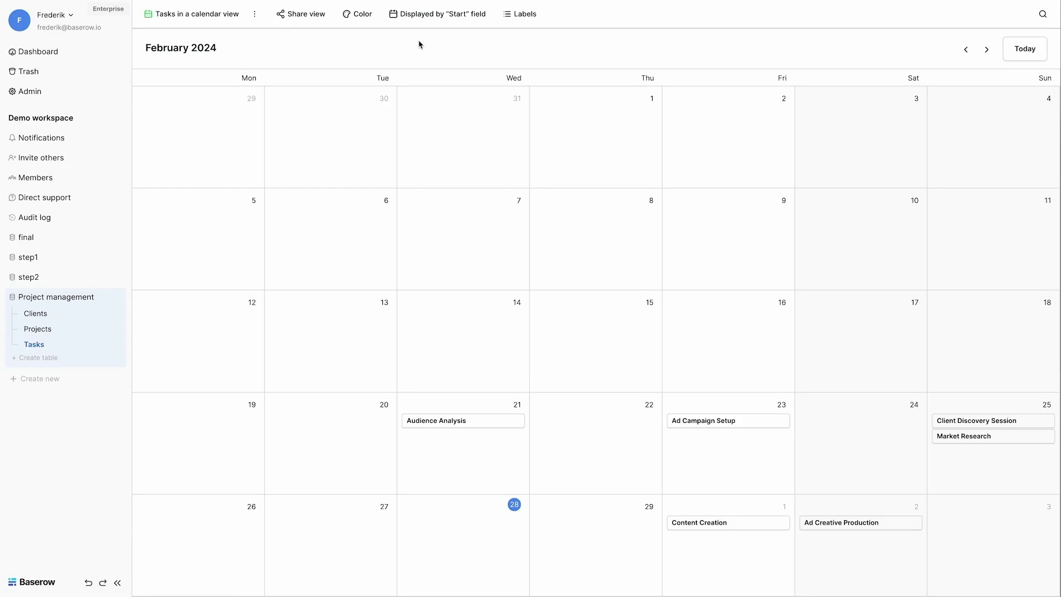
Step: Colour calendar event left borders by Status, then return to the All tasks grid
left_click(360, 22)
left_click(386, 48)
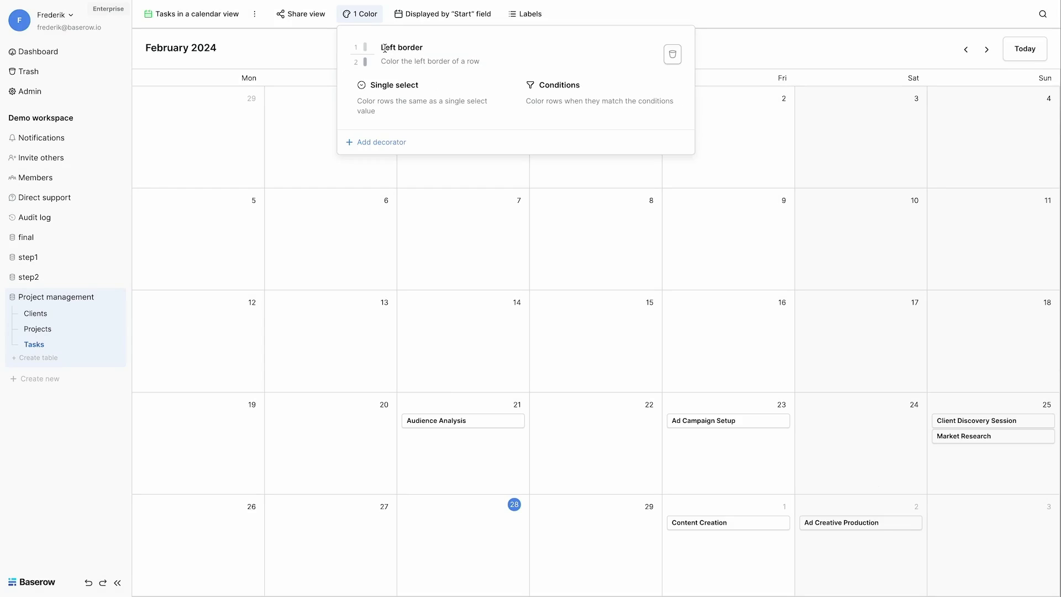
left_click(414, 97)
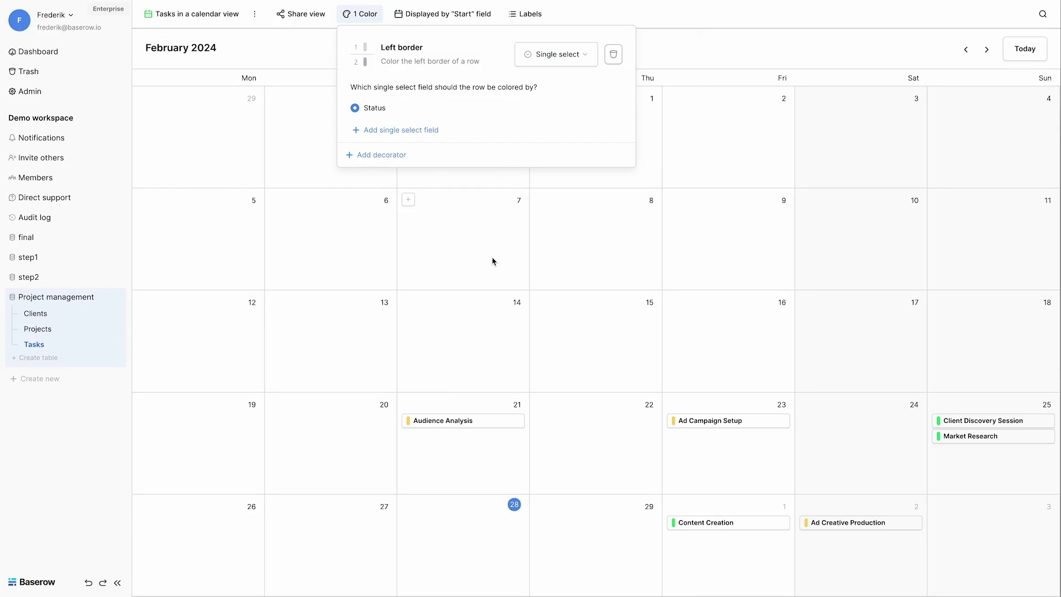
left_click(475, 287)
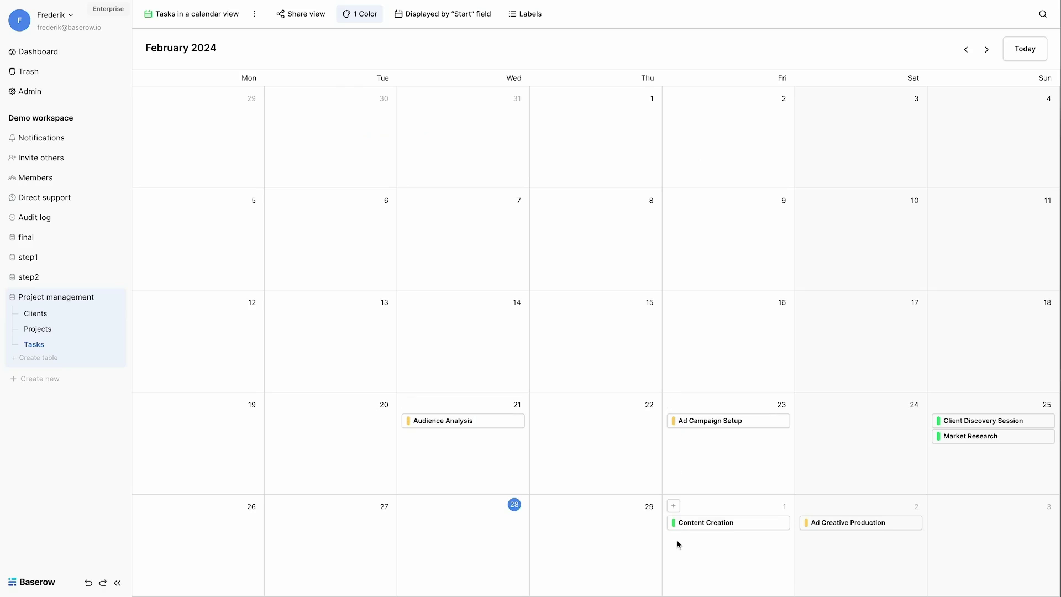
left_click(189, 21)
left_click(173, 79)
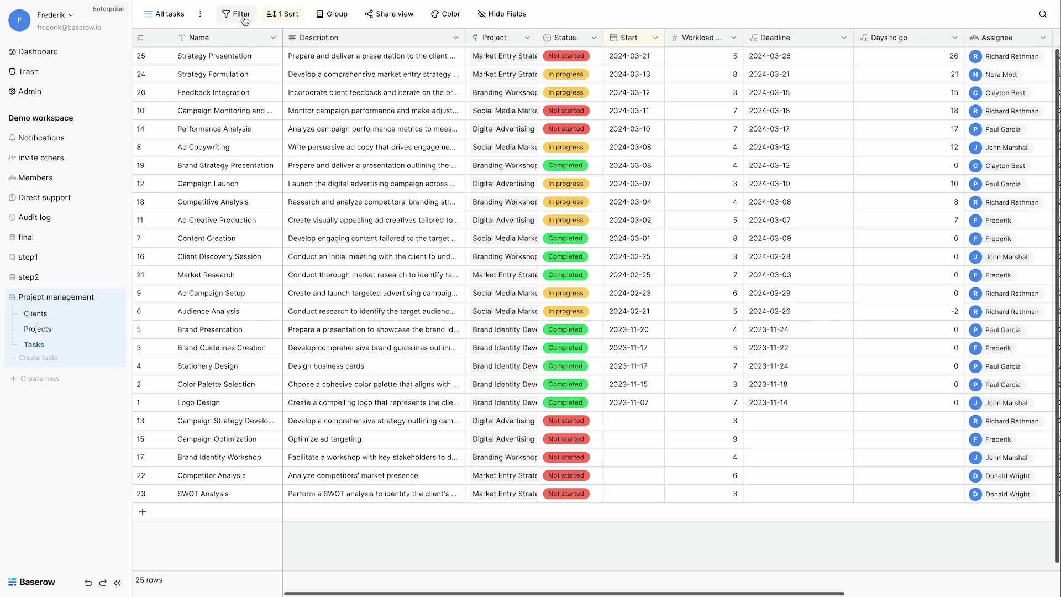
Step: Add a light red background colour for rows where Days to go is lower than 0
left_click(445, 17)
left_click(502, 90)
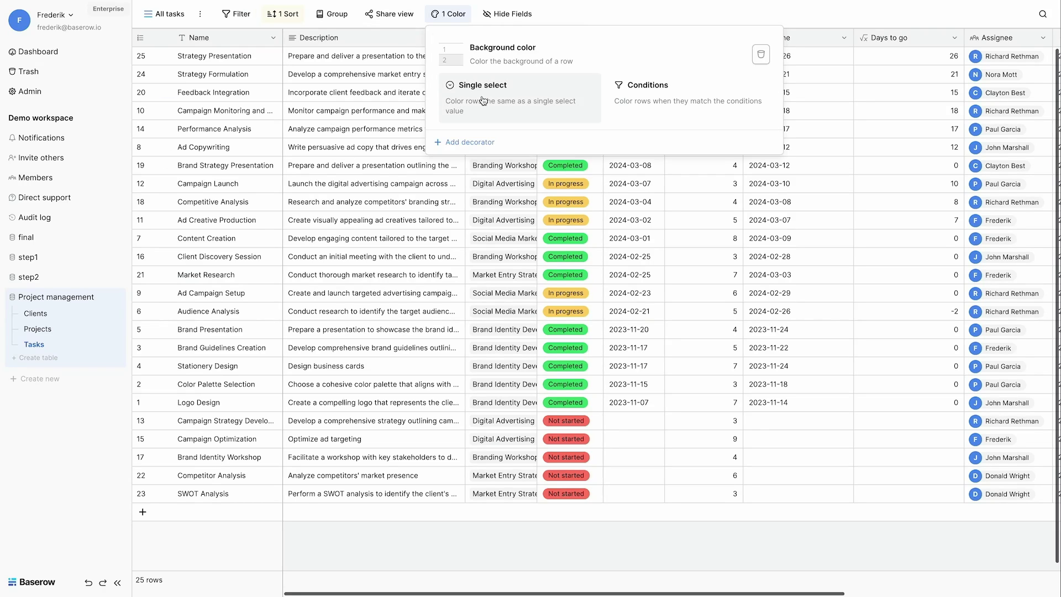
left_click(632, 100)
left_click(478, 120)
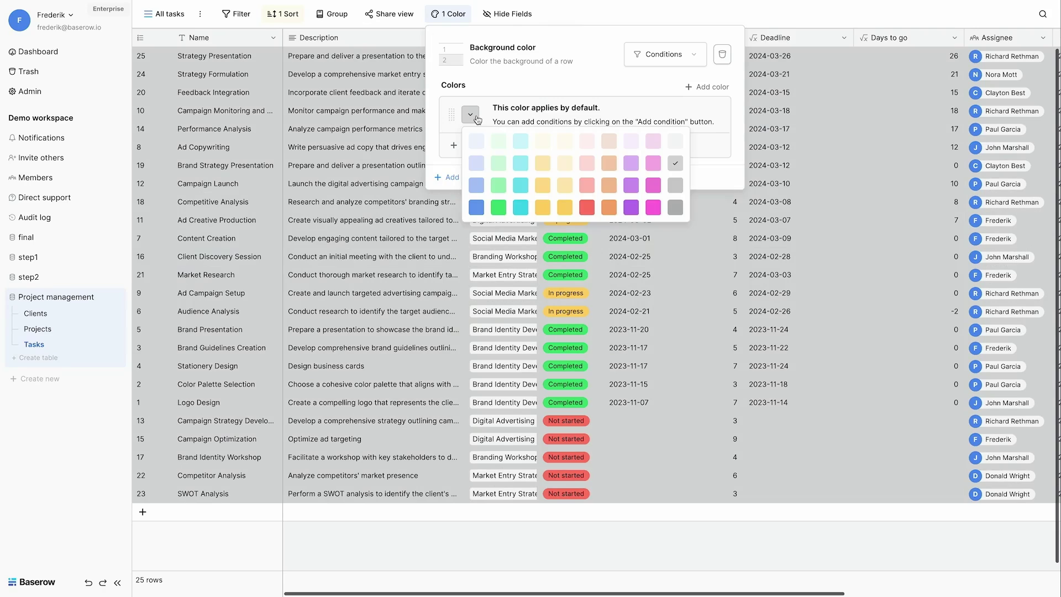
left_click(589, 165)
left_click(491, 146)
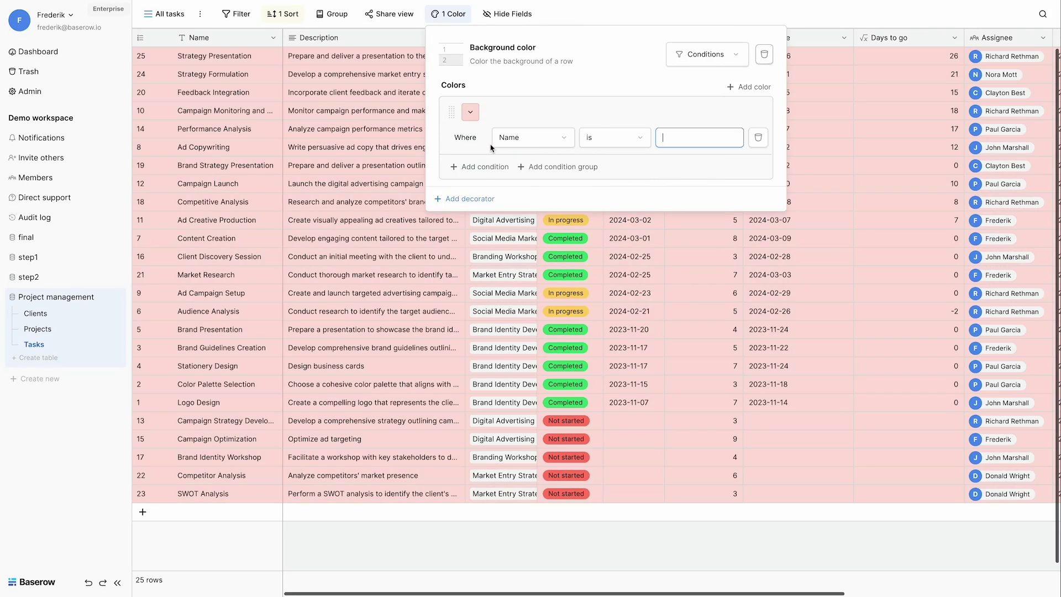
left_click(533, 137)
left_click(518, 328)
left_click(611, 138)
left_click(606, 253)
left_click(693, 133)
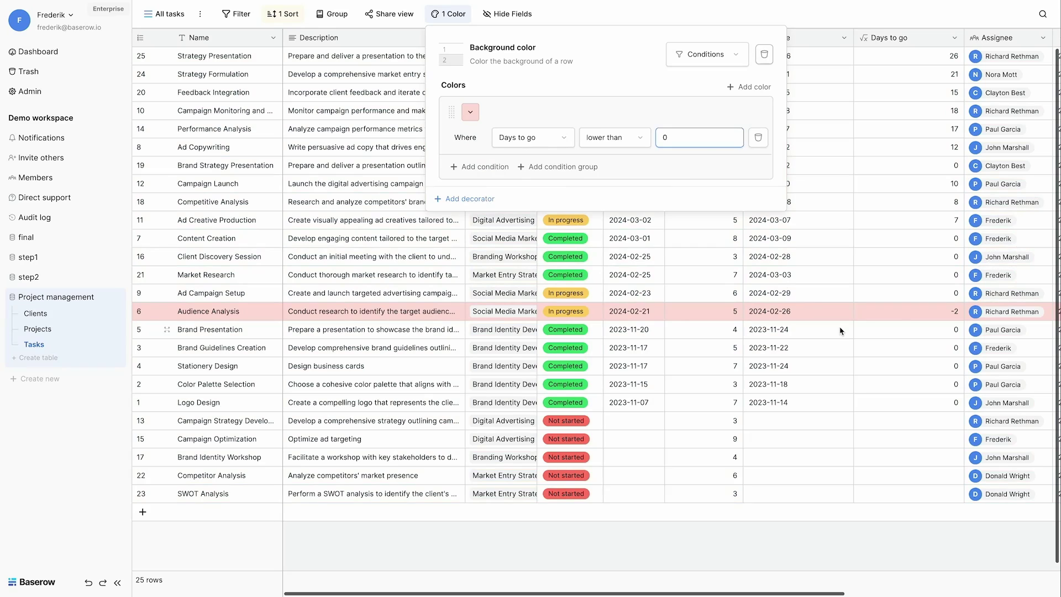
left_click(903, 315)
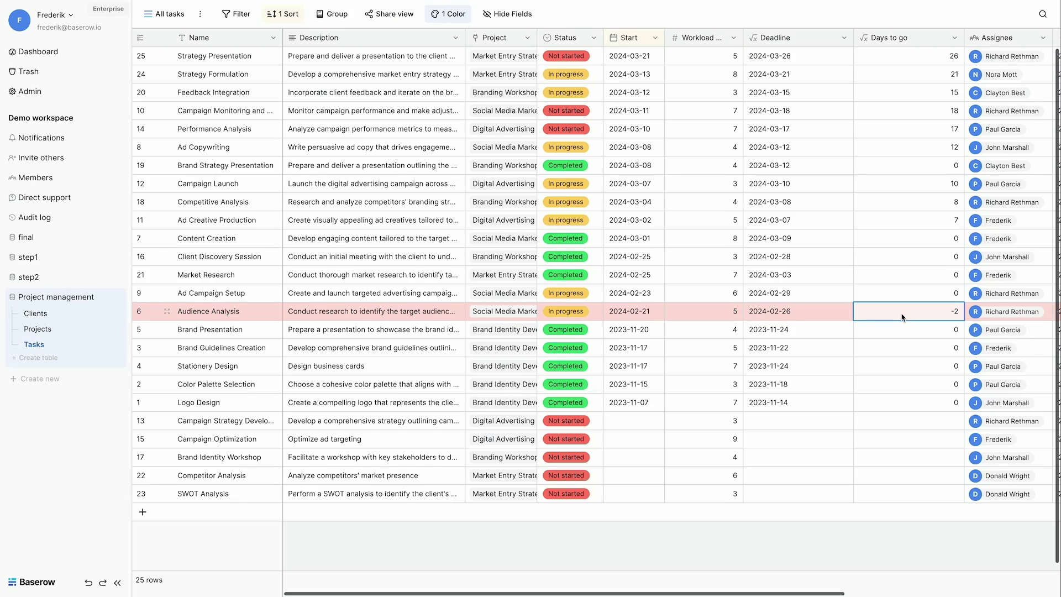
Step: Create a personal grid view named 'My tasks'
left_click(168, 14)
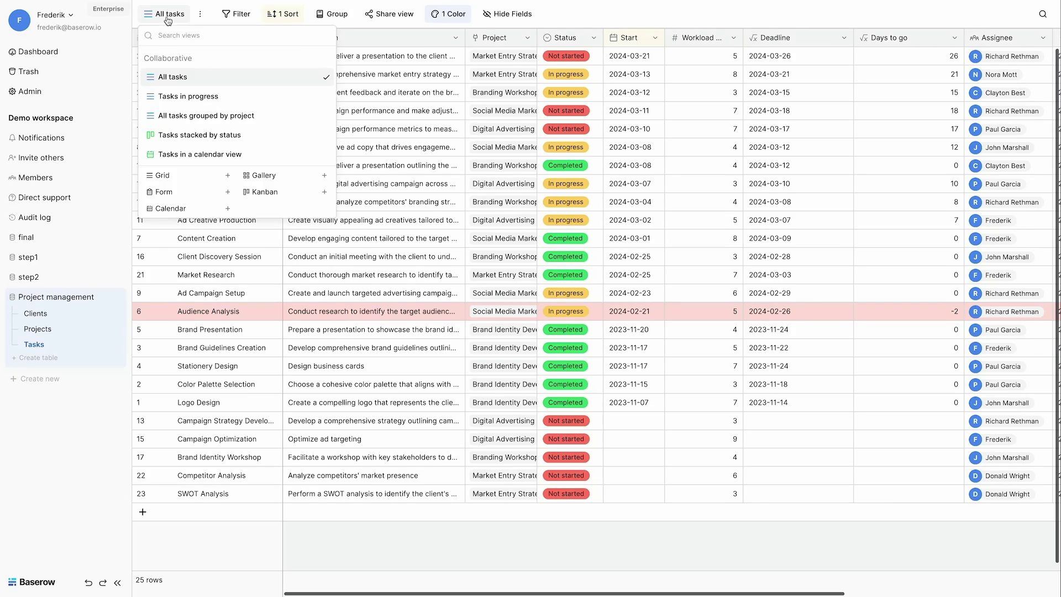
left_click(180, 177)
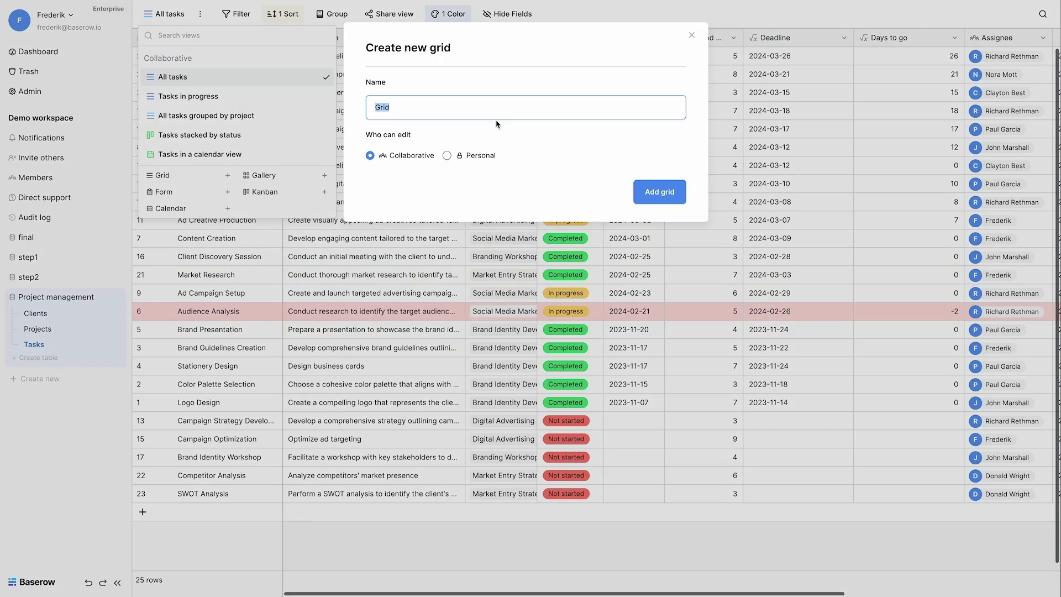
type("My tasks")
left_click(447, 155)
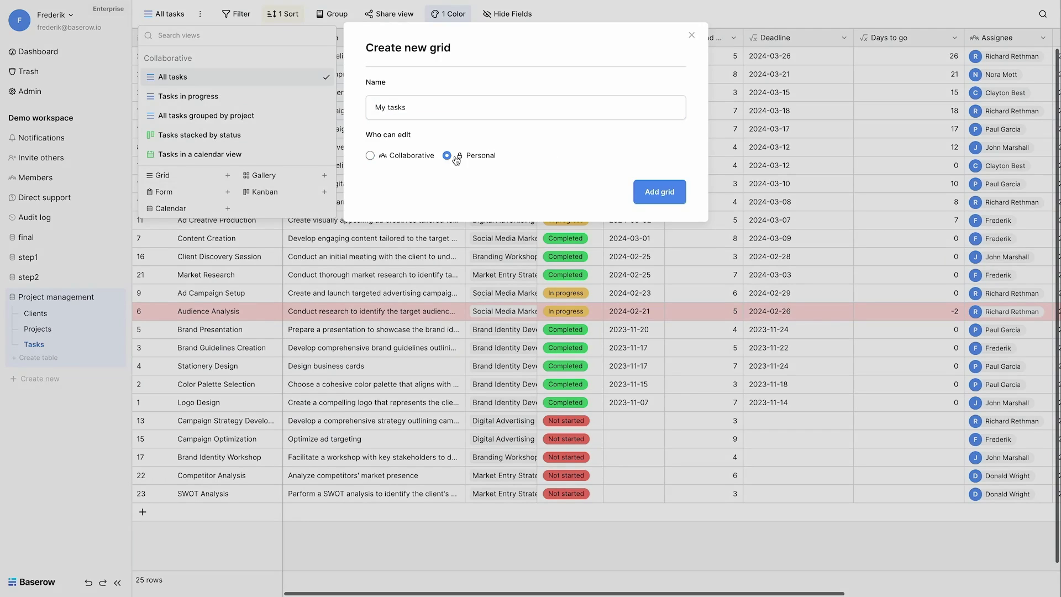
left_click(659, 194)
Step: Filter My tasks to rows whose Assignee is the signed-in user
left_click(249, 15)
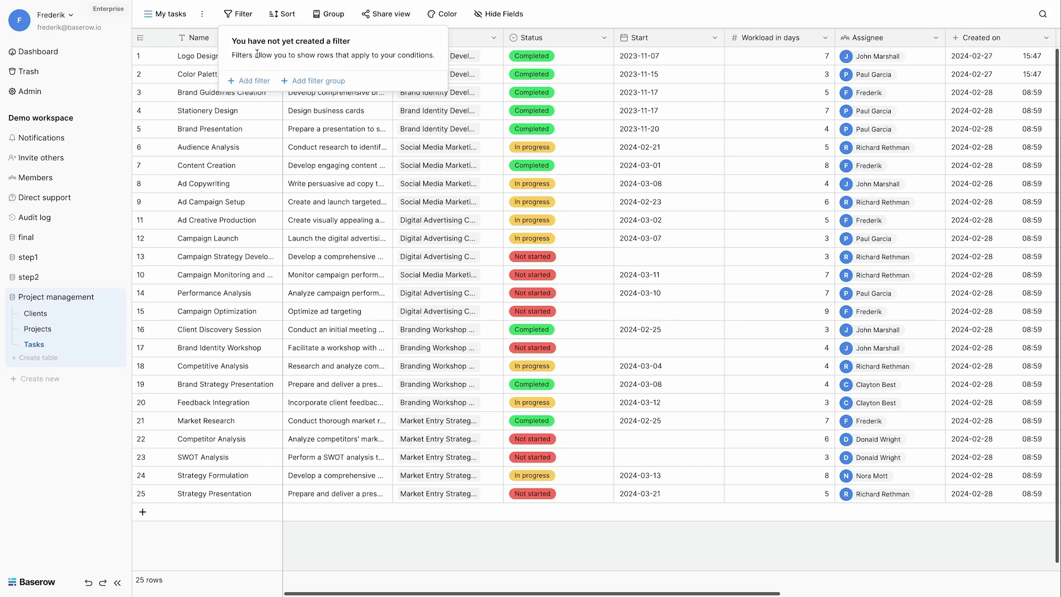
left_click(255, 80)
left_click(303, 48)
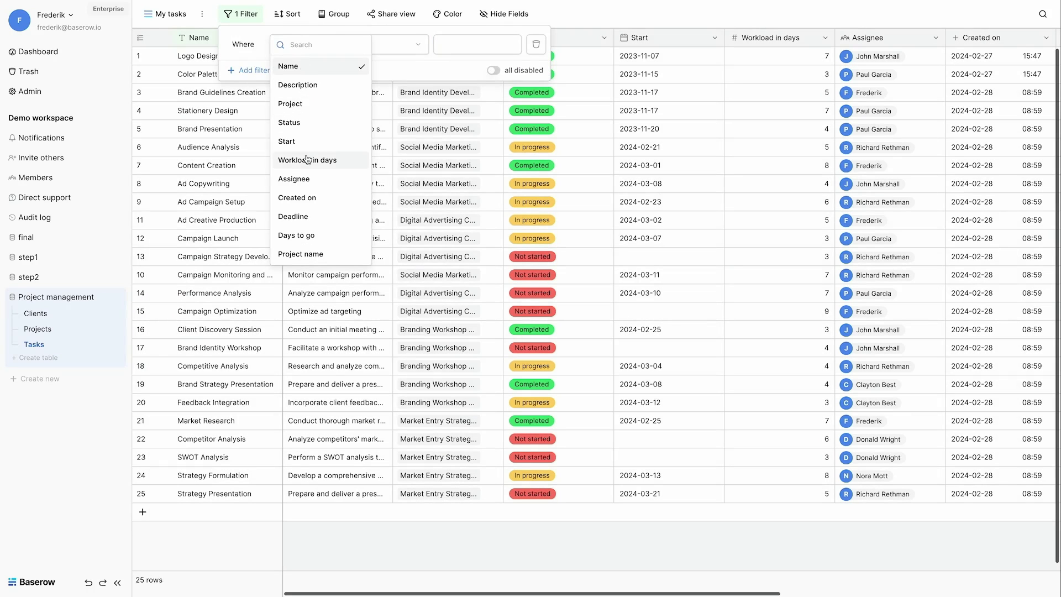
left_click(293, 178)
left_click(413, 48)
left_click(465, 44)
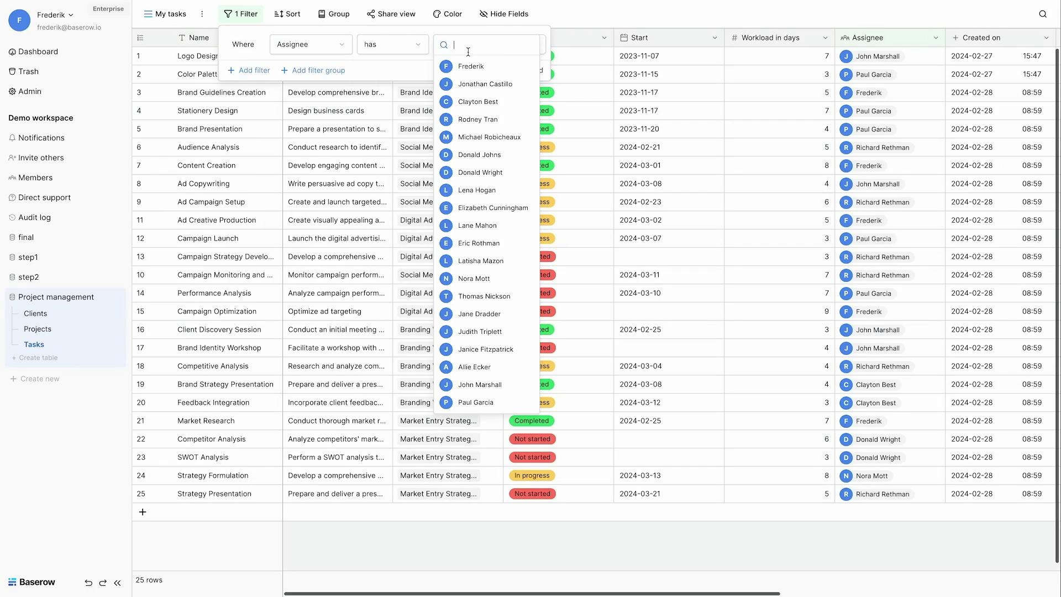
left_click(469, 66)
left_click(648, 176)
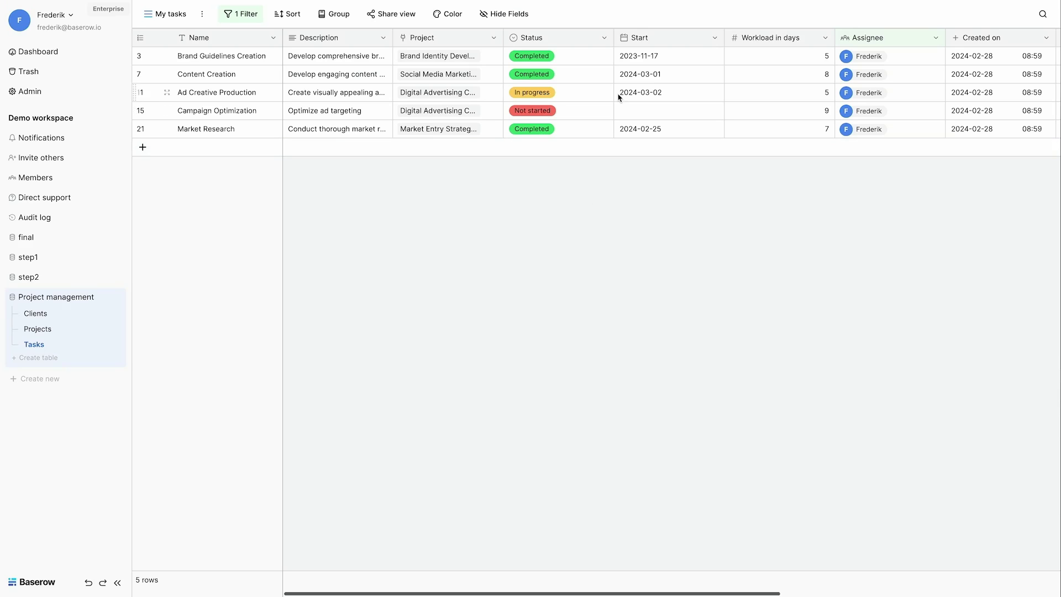
Step: Sort My tasks by Status A→Z
left_click(286, 14)
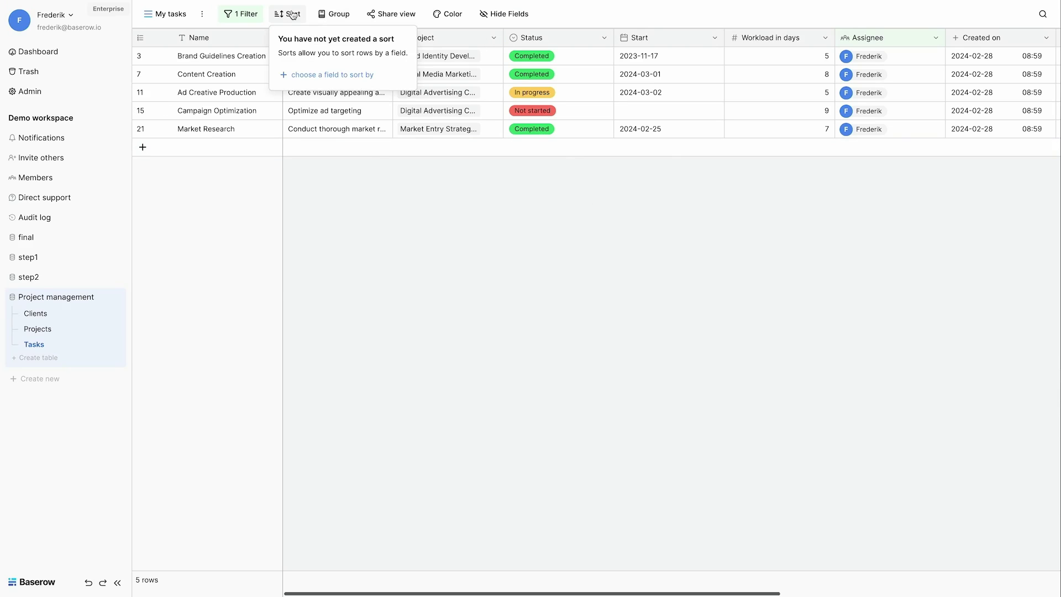
left_click(307, 75)
left_click(310, 132)
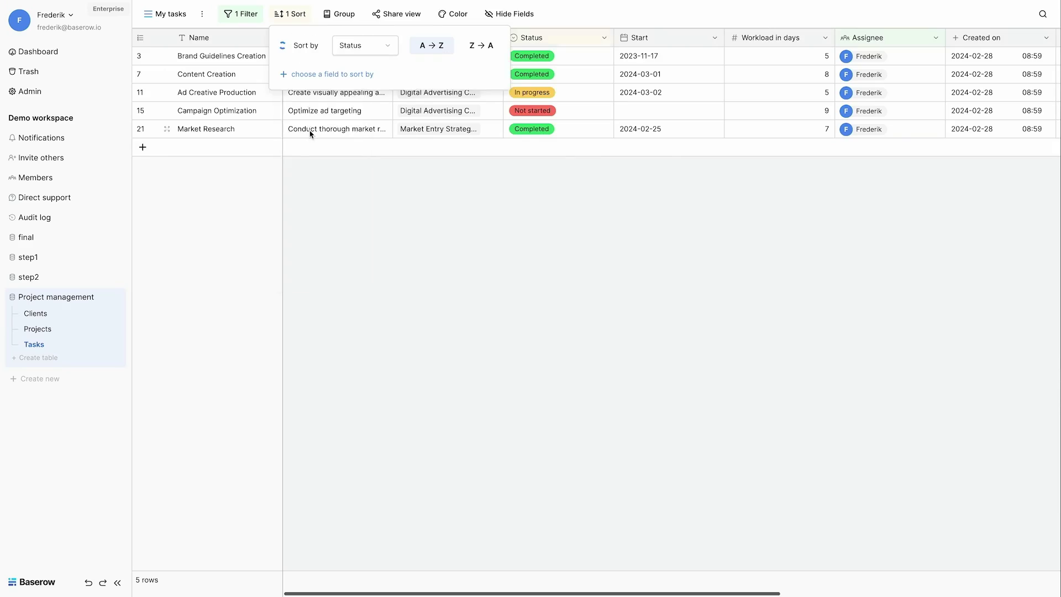
left_click(570, 231)
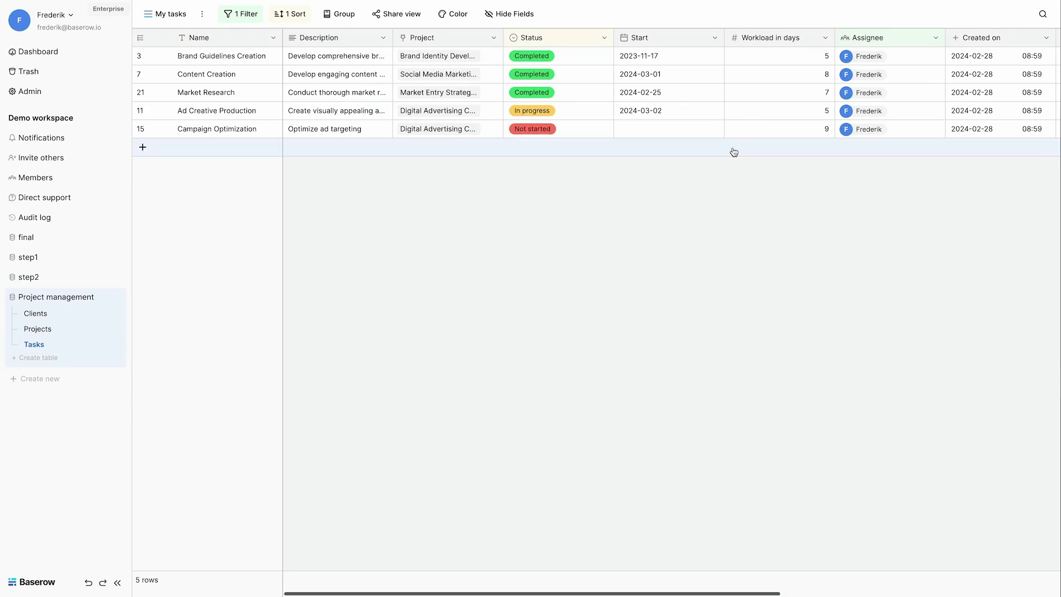